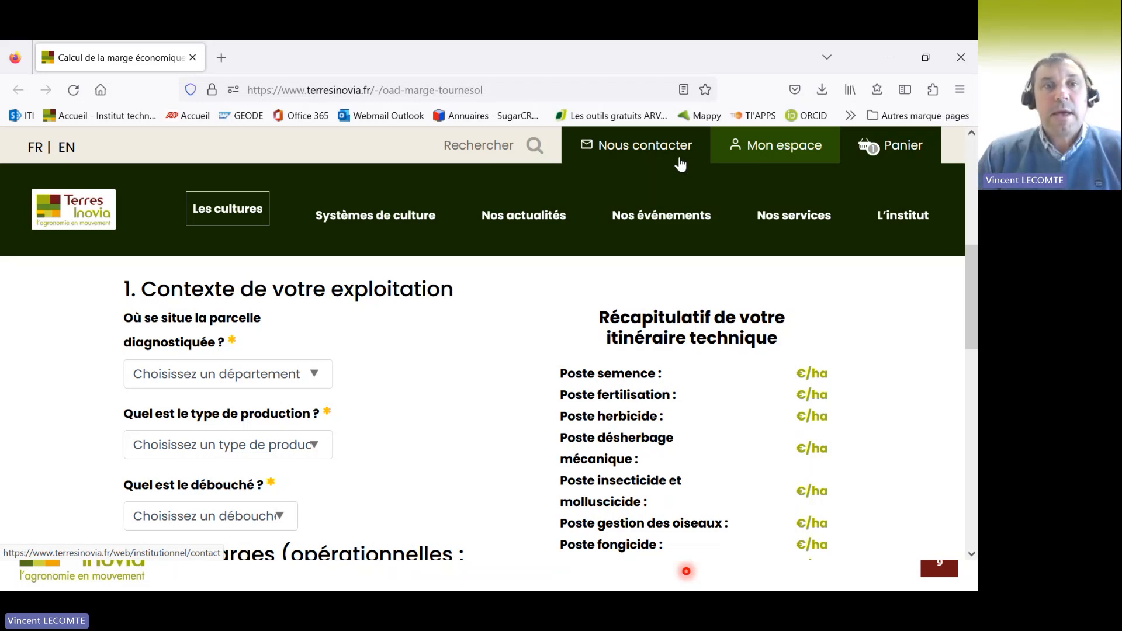
Step: Set the plot's department to Deux-Sèvres and the production type to conventionnel in the farm context section
{"action": "left_click", "coordinate": [314, 378]}
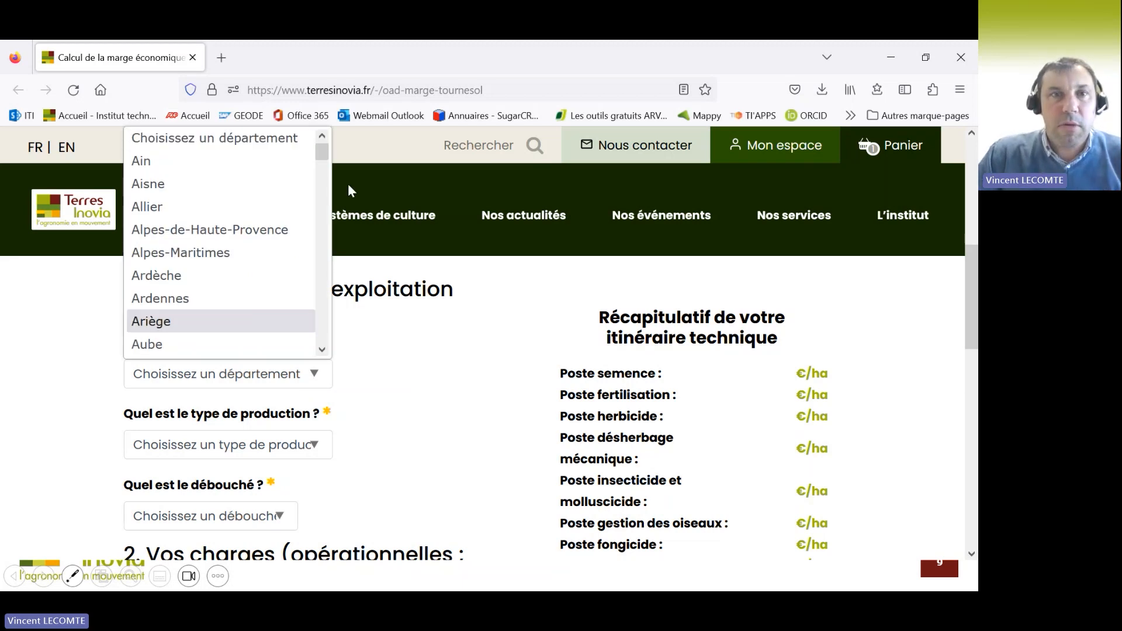
{"action": "left_click_drag", "start_coordinate": [318, 150], "coordinate": [300, 197]}
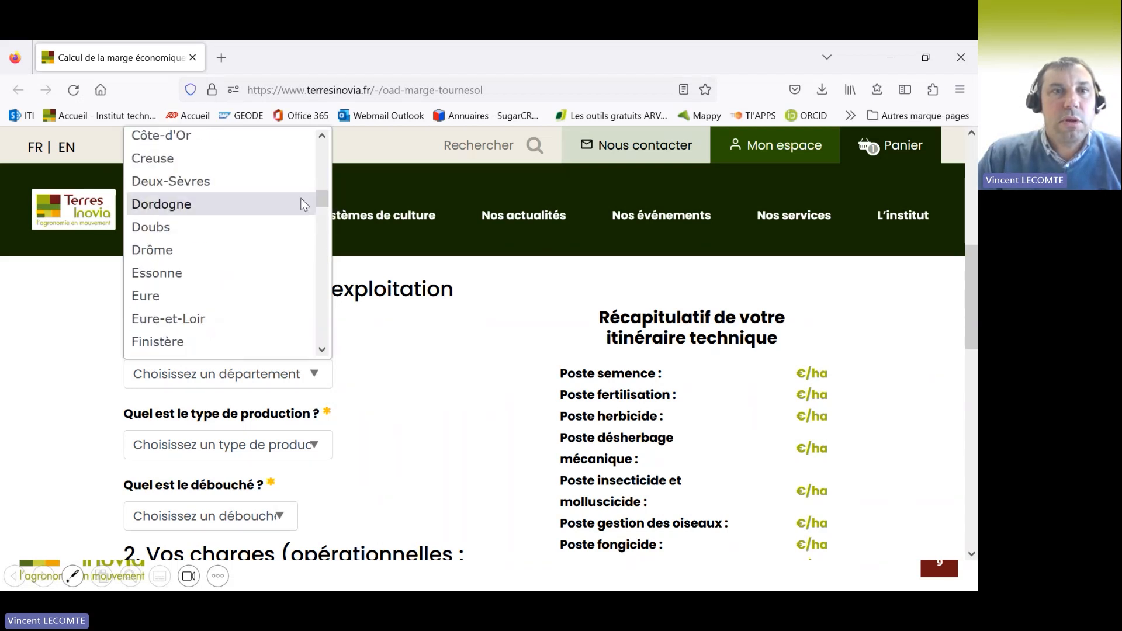
{"action": "left_click", "coordinate": [191, 184]}
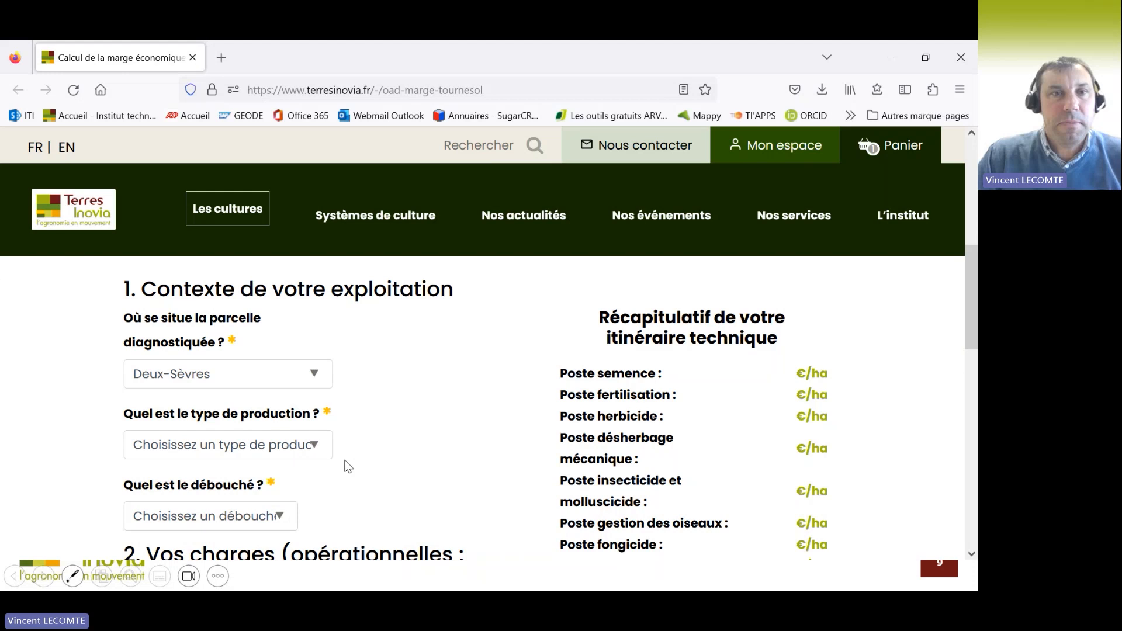
{"action": "left_click", "coordinate": [316, 445]}
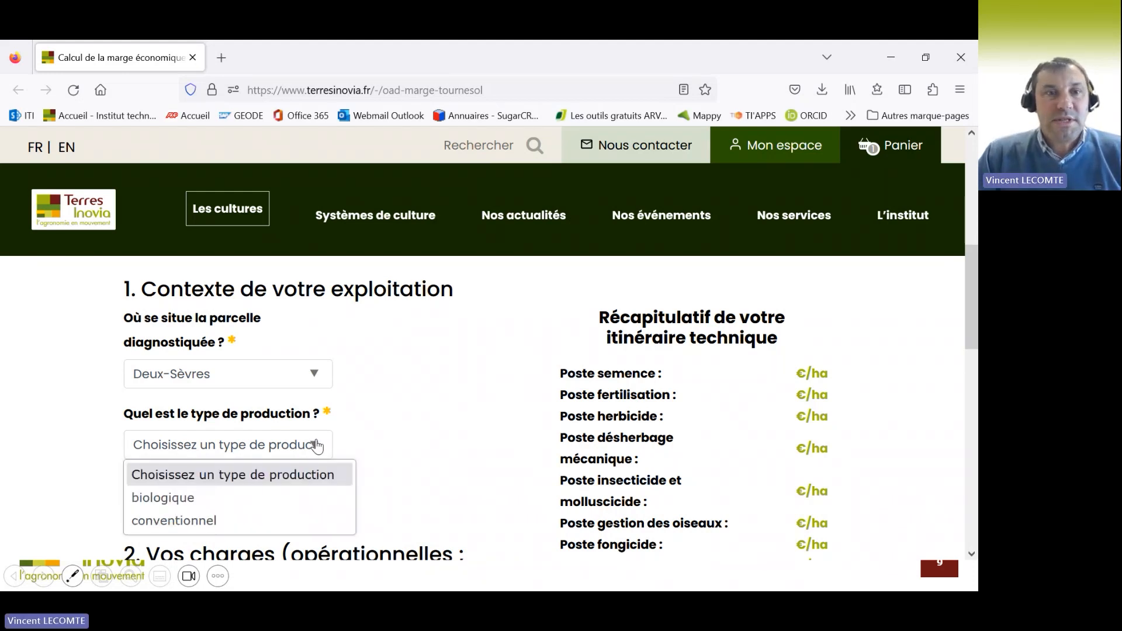
{"action": "left_click", "coordinate": [210, 521]}
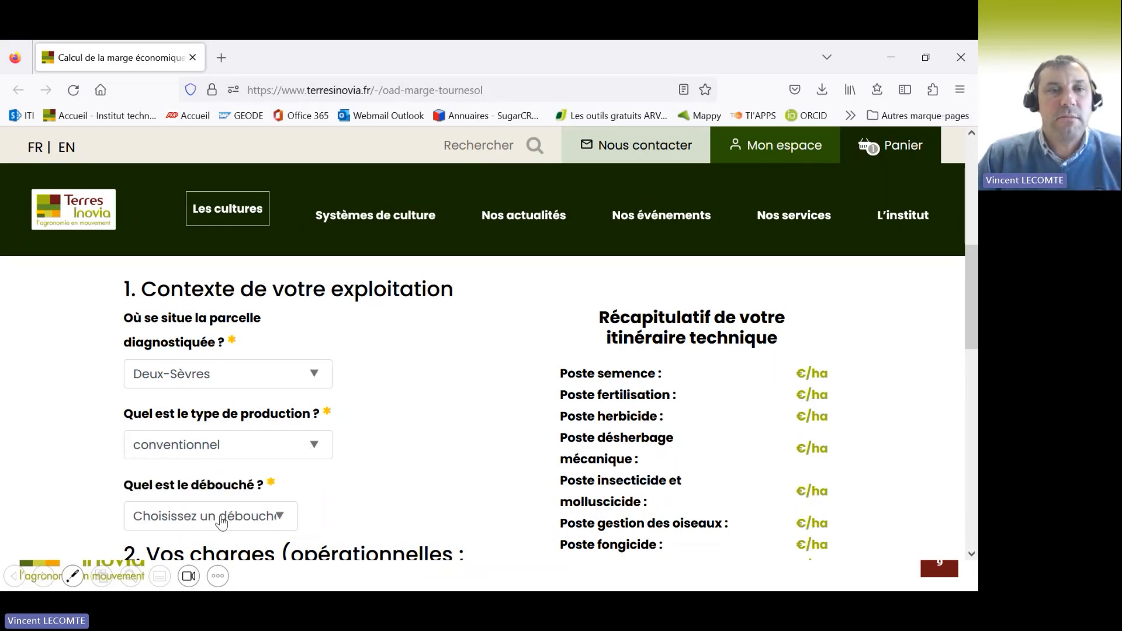
Step: Choose Oléique as the outlet (débouché) for the sunflower crop
{"action": "scroll", "coordinate": [221, 522], "scroll_direction": "down", "scroll_amount": 1}
{"action": "left_click", "coordinate": [283, 438]}
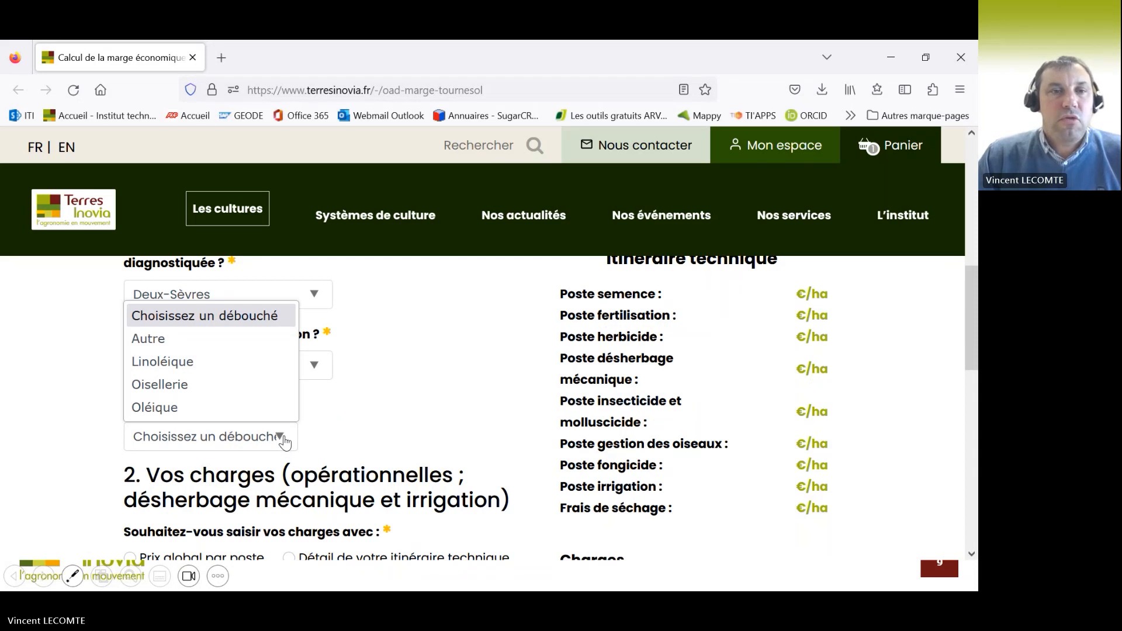
{"action": "left_click", "coordinate": [255, 416]}
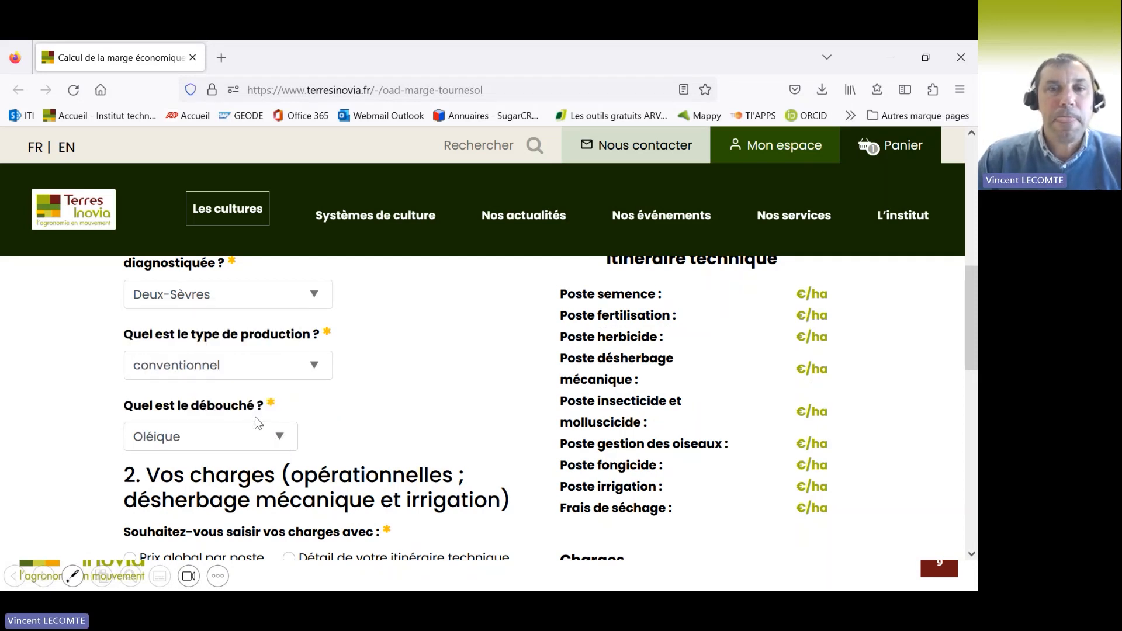
Step: Choose to enter charges as "Prix global par poste" and set the seed cost (Poste semence) to 110 €/ha
{"action": "scroll", "coordinate": [254, 416], "scroll_direction": "down", "scroll_amount": 1}
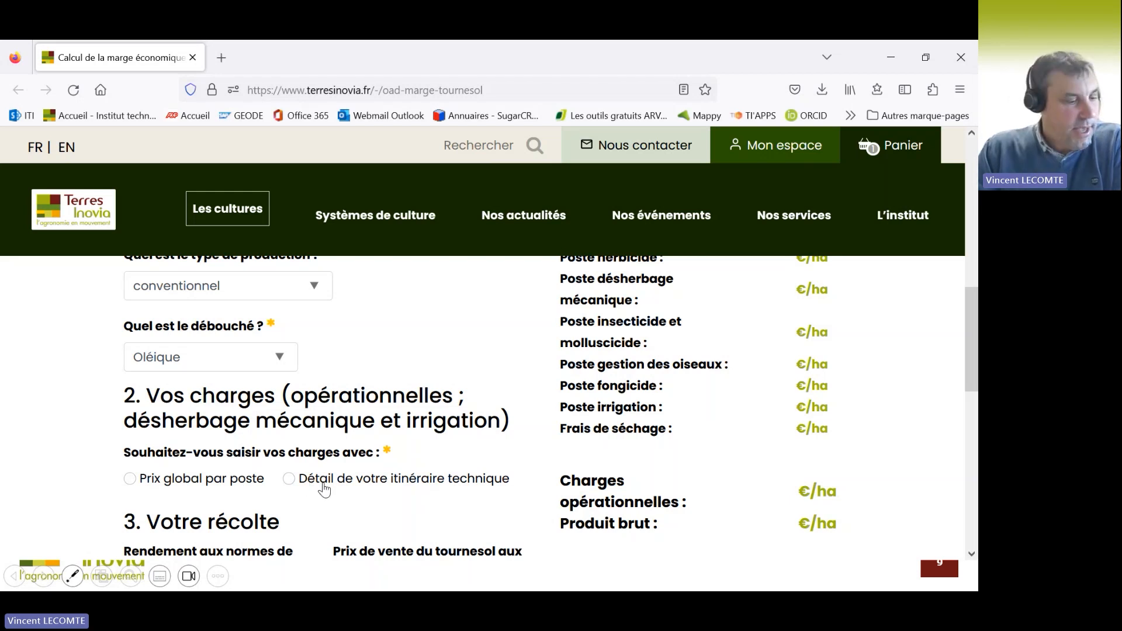
{"action": "left_click", "coordinate": [217, 485]}
{"action": "scroll", "coordinate": [210, 468], "scroll_direction": "down", "scroll_amount": 3}
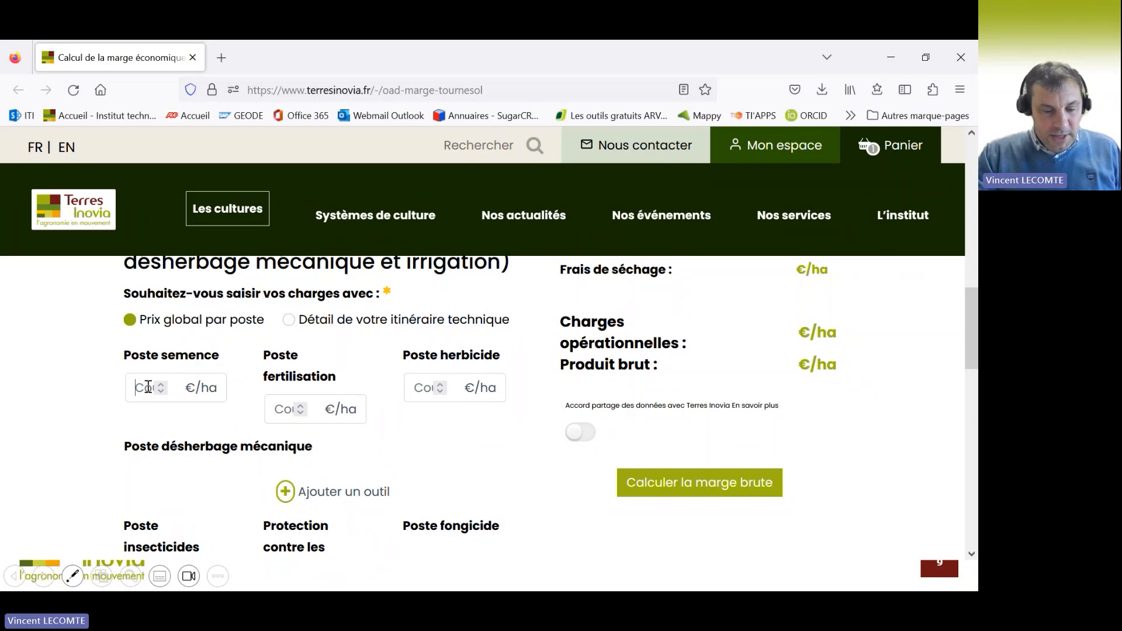
{"action": "type", "text": "110"}
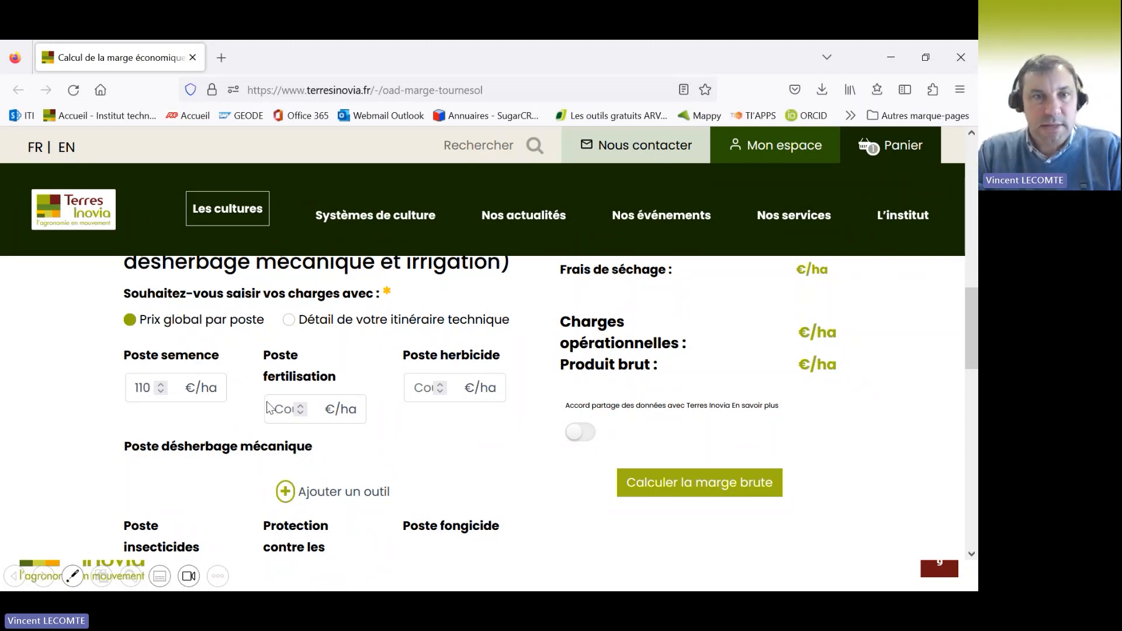
Step: Set the fertilisation cost to 150 €/ha and the herbicide cost to 105 €/ha
{"action": "left_click", "coordinate": [283, 412]}
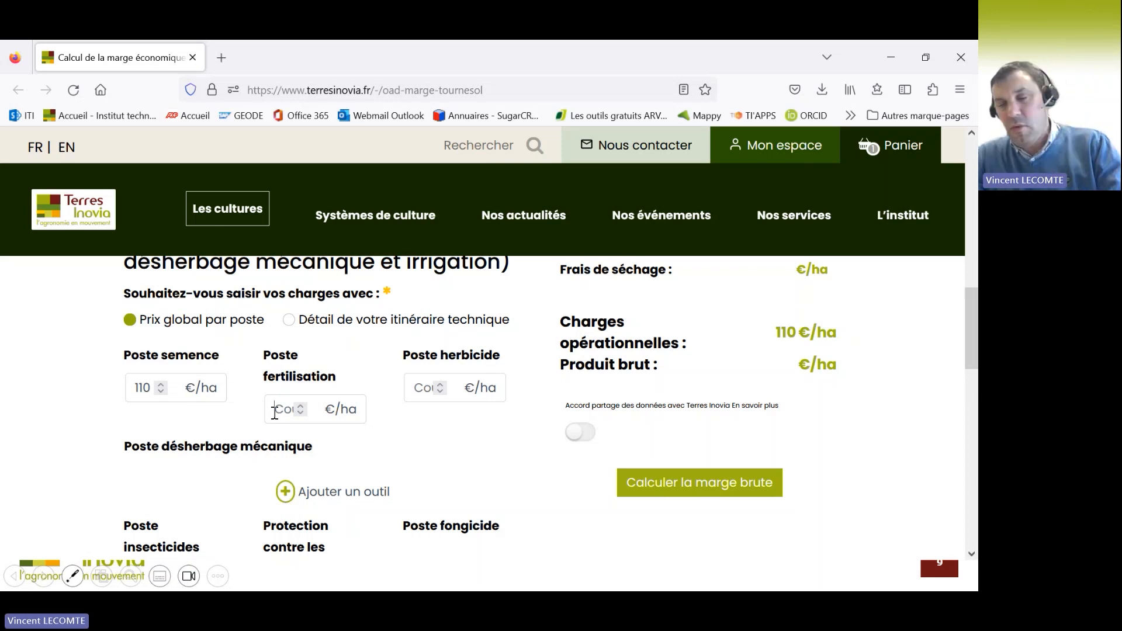
{"action": "type", "text": "150"}
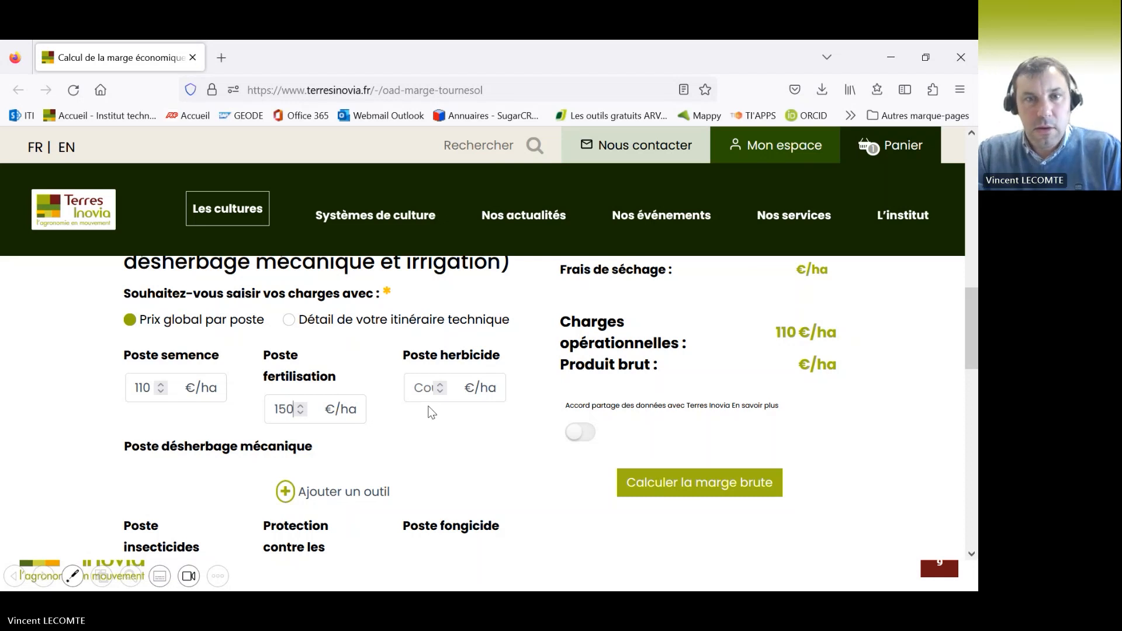
{"action": "left_click", "coordinate": [426, 387]}
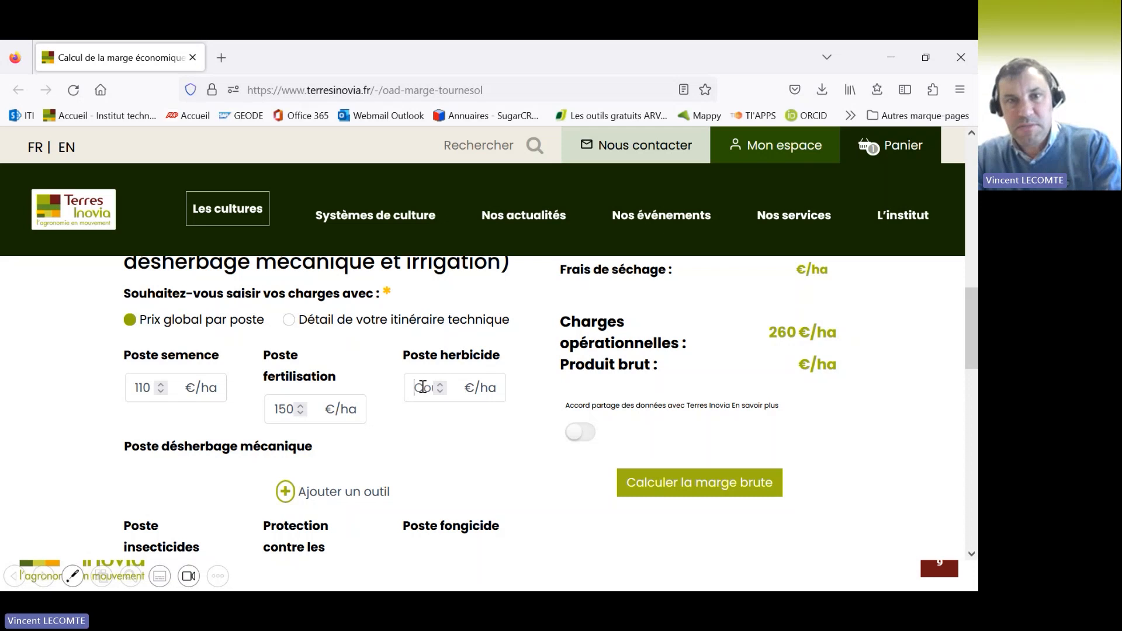
{"action": "type", "text": "105"}
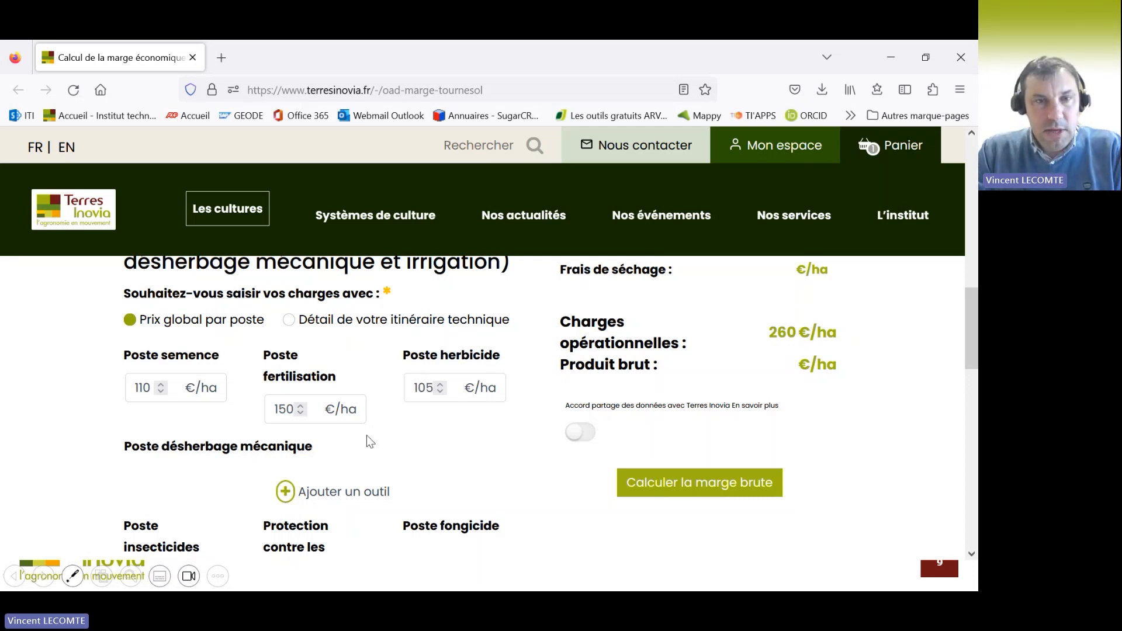
Step: Enter crop protection costs of 30 €/ha for insecticides and slug control, 25 €/ha for bird protection and 0 €/ha for fungicide
{"action": "scroll", "coordinate": [364, 454], "scroll_direction": "down", "scroll_amount": 2}
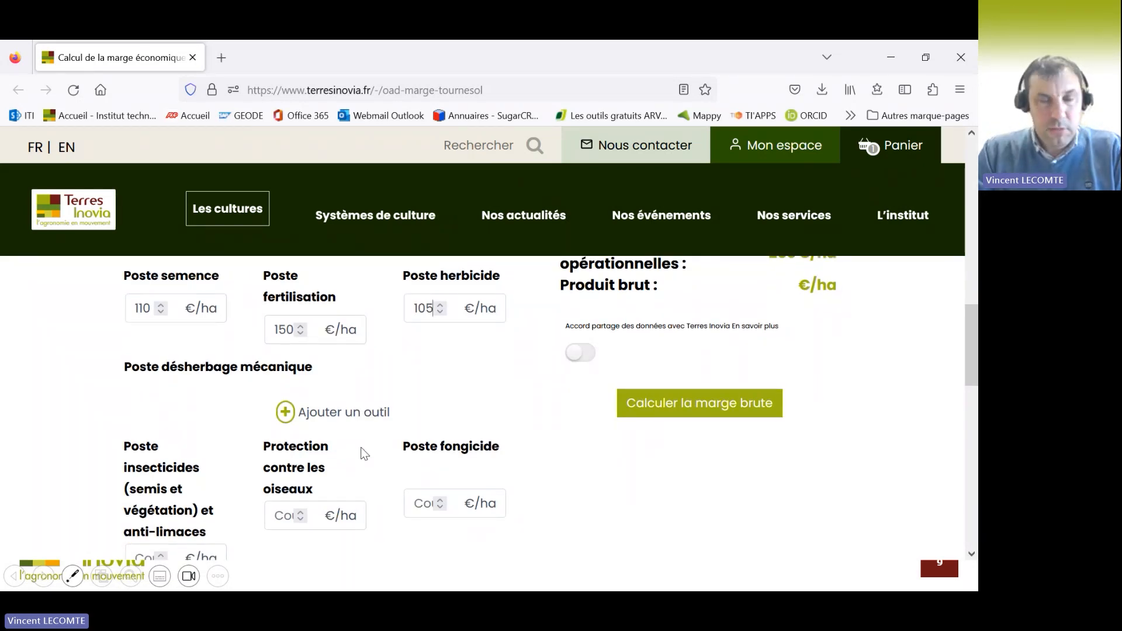
{"action": "scroll", "coordinate": [361, 450], "scroll_direction": "down", "scroll_amount": 2}
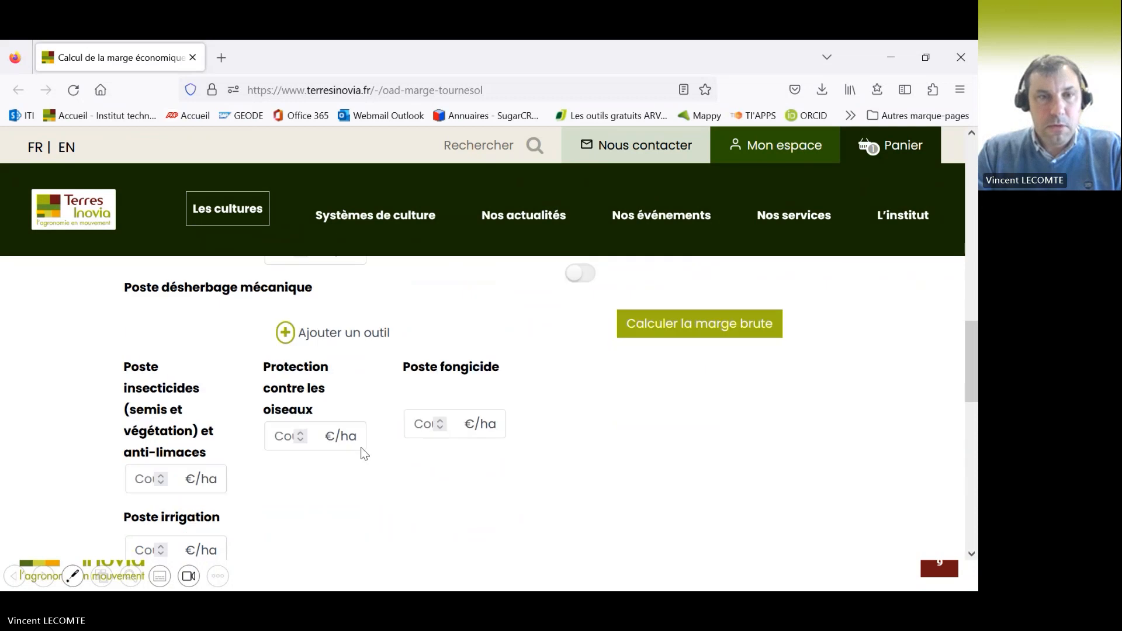
{"action": "left_click", "coordinate": [140, 481]}
{"action": "type", "text": "30"}
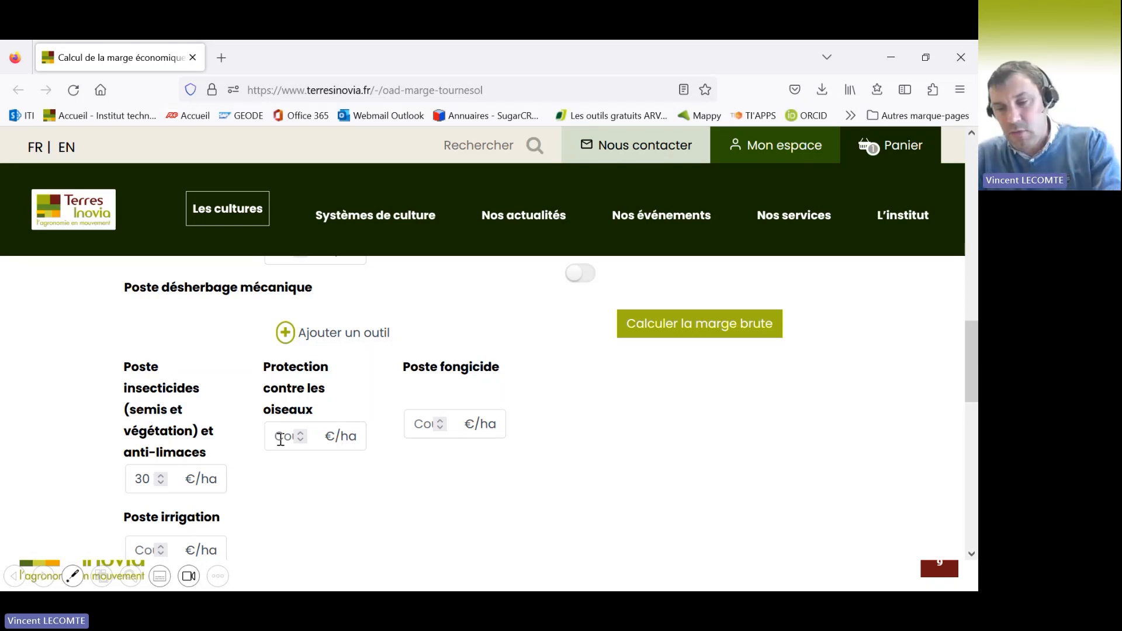
{"action": "type", "text": "25"}
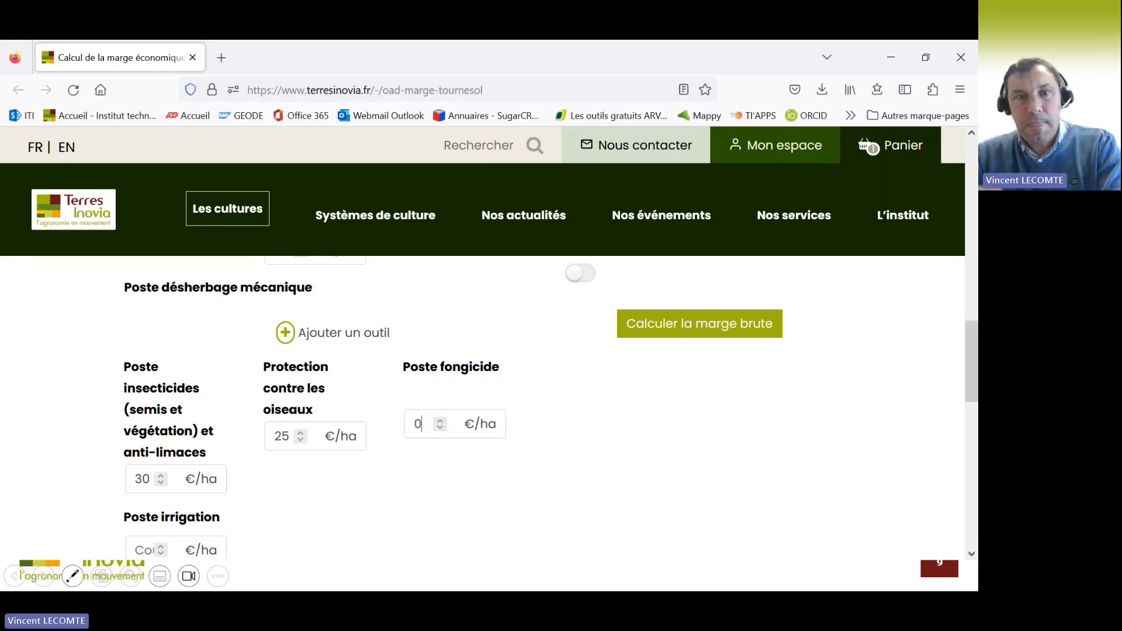
{"action": "left_click", "coordinate": [415, 424]}
{"action": "type", "text": "0"}
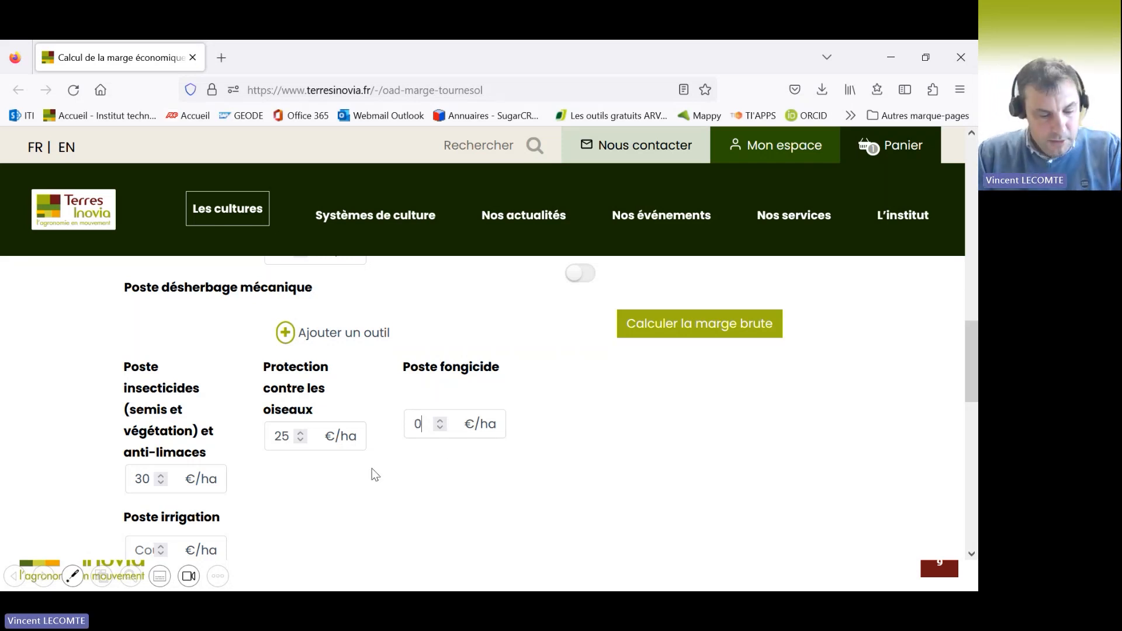
Step: Set the irrigation cost (Poste irrigation) to 173 €/ha
{"action": "scroll", "coordinate": [375, 475], "scroll_direction": "down", "scroll_amount": 1}
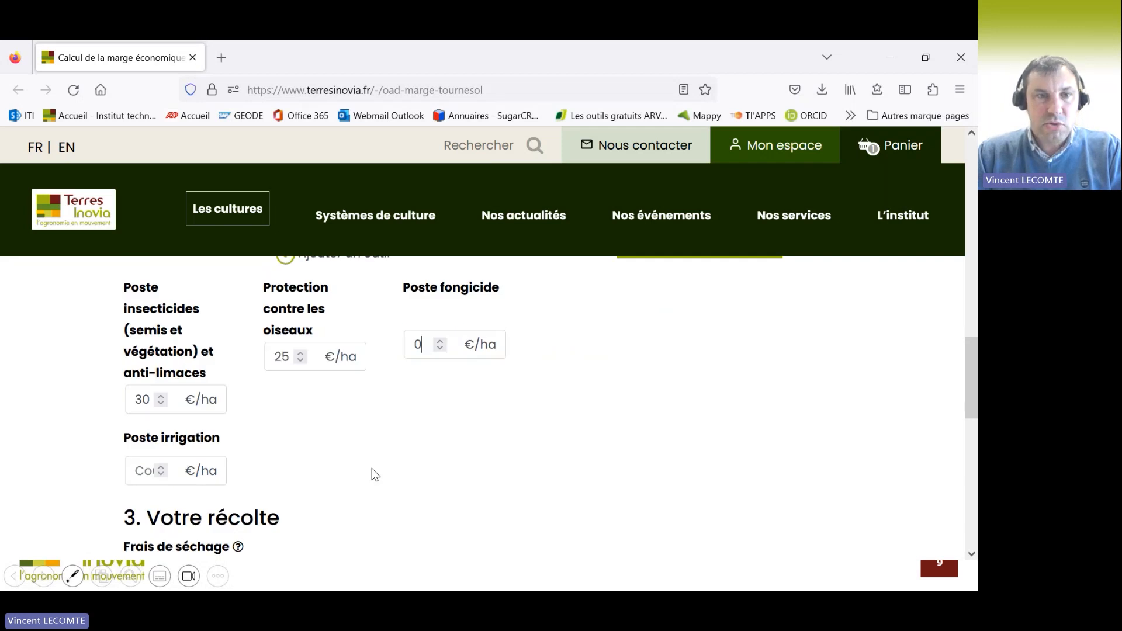
{"action": "scroll", "coordinate": [372, 468], "scroll_direction": "up", "scroll_amount": 1}
{"action": "scroll", "coordinate": [372, 468], "scroll_direction": "down", "scroll_amount": 1}
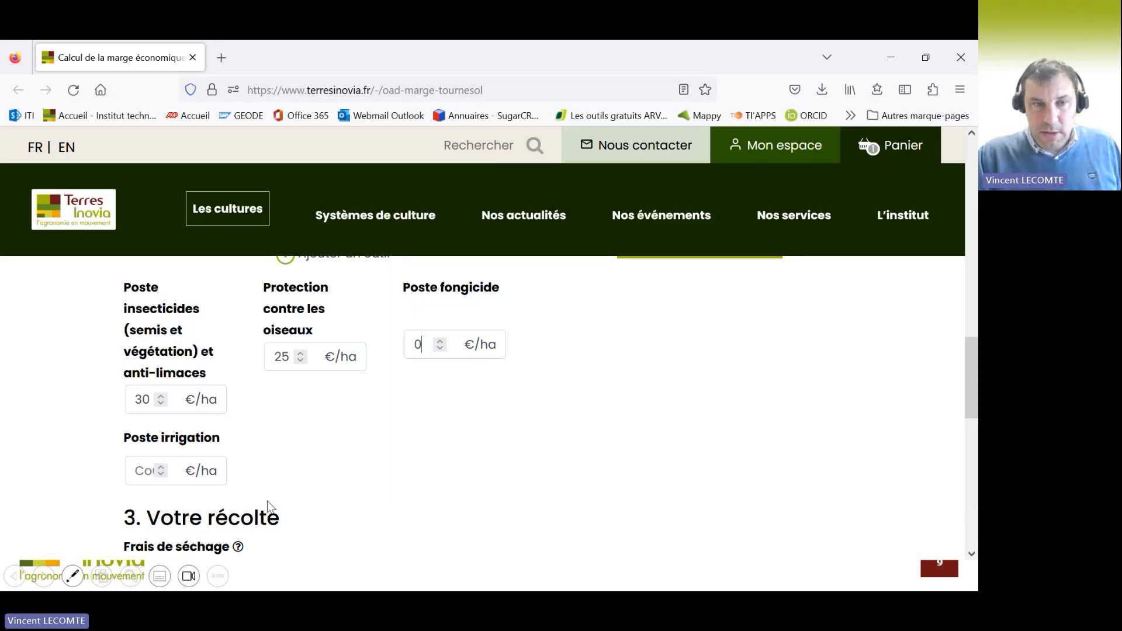
{"action": "left_click", "coordinate": [137, 471]}
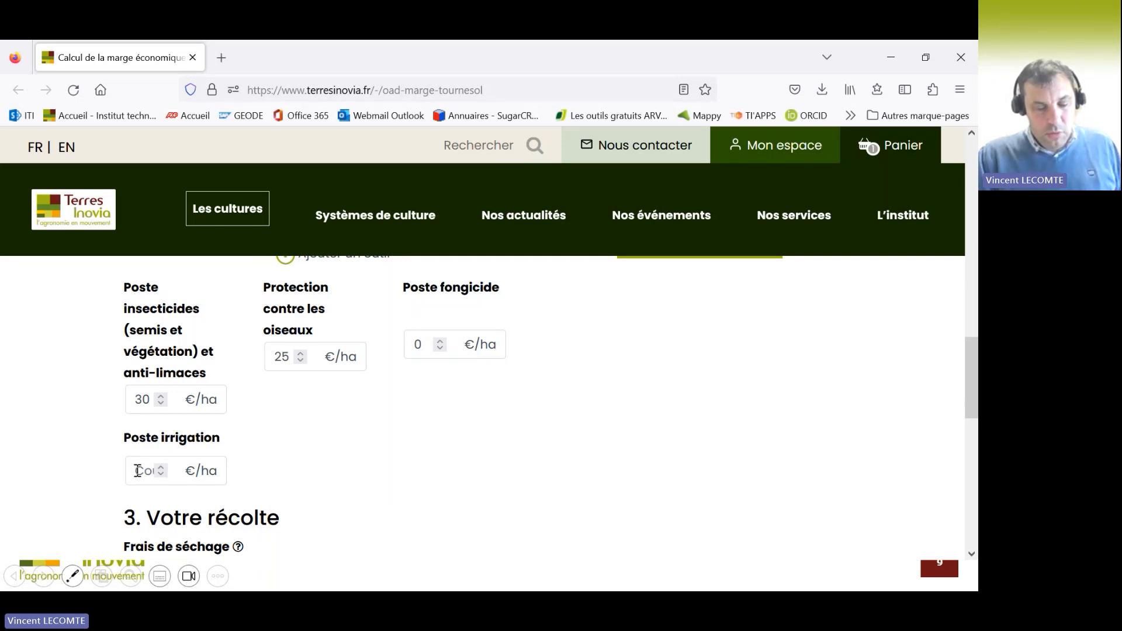
{"action": "type", "text": "175"}
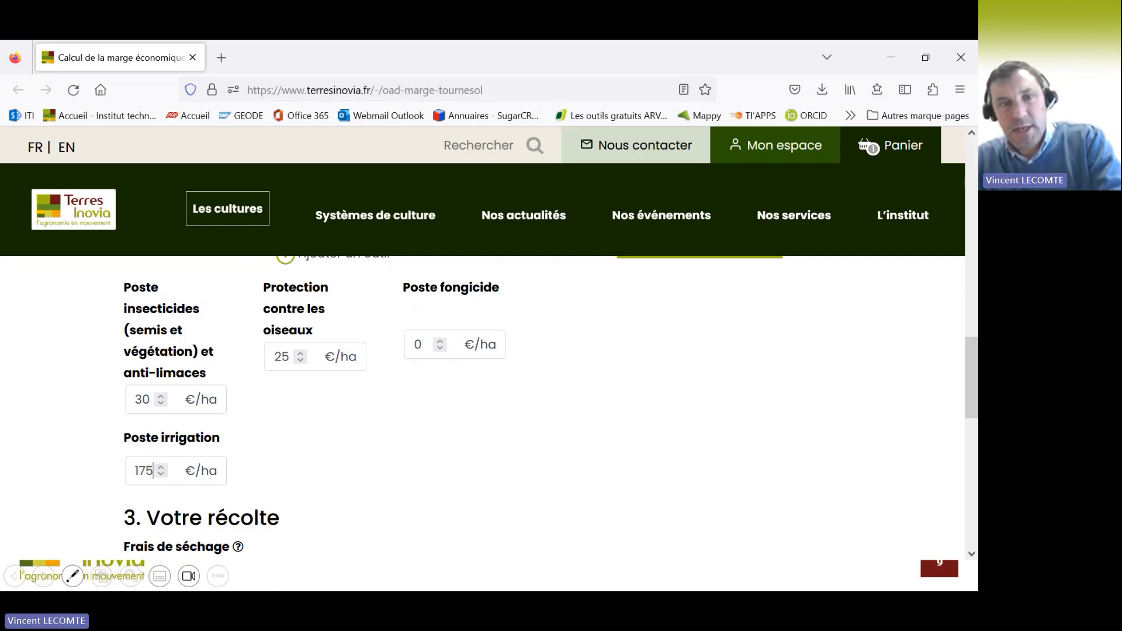
{"action": "key", "text": "Down"}
{"action": "key", "text": "Down"}
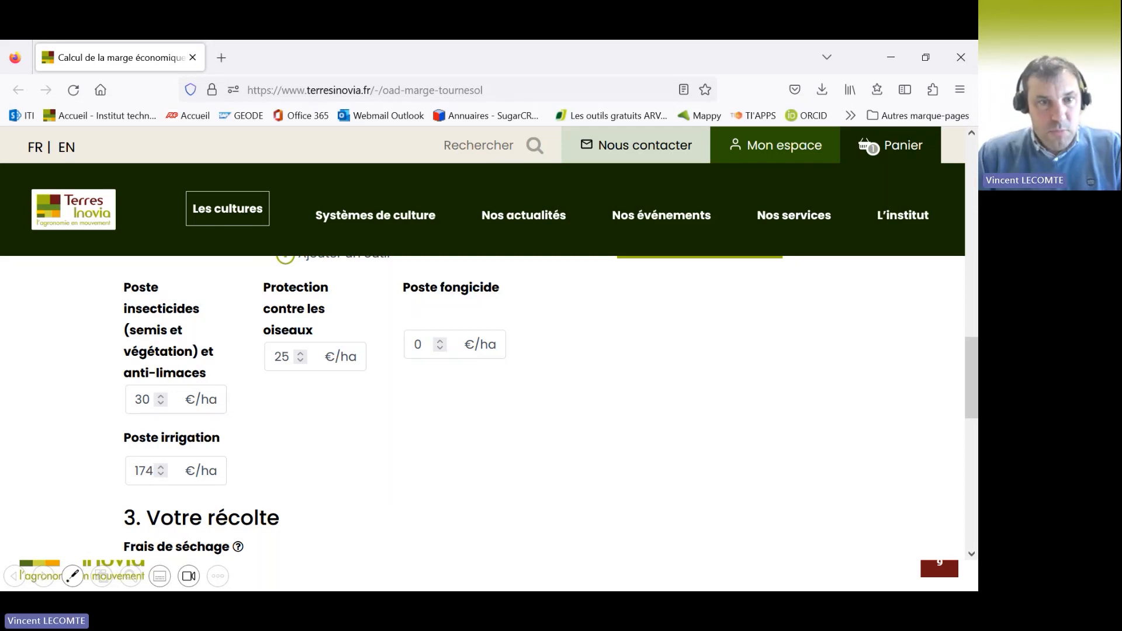
Step: Set the drying costs (Frais de séchage) in the harvest section to 0 €/ha
{"action": "scroll", "coordinate": [310, 501], "scroll_direction": "down", "scroll_amount": 3}
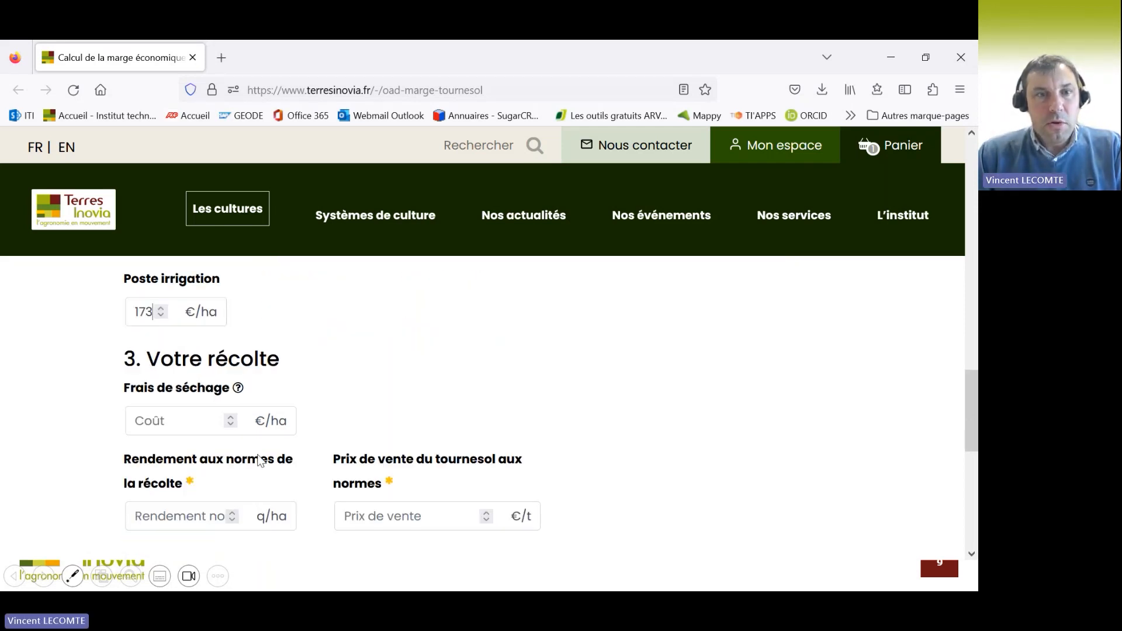
{"action": "left_click", "coordinate": [188, 419]}
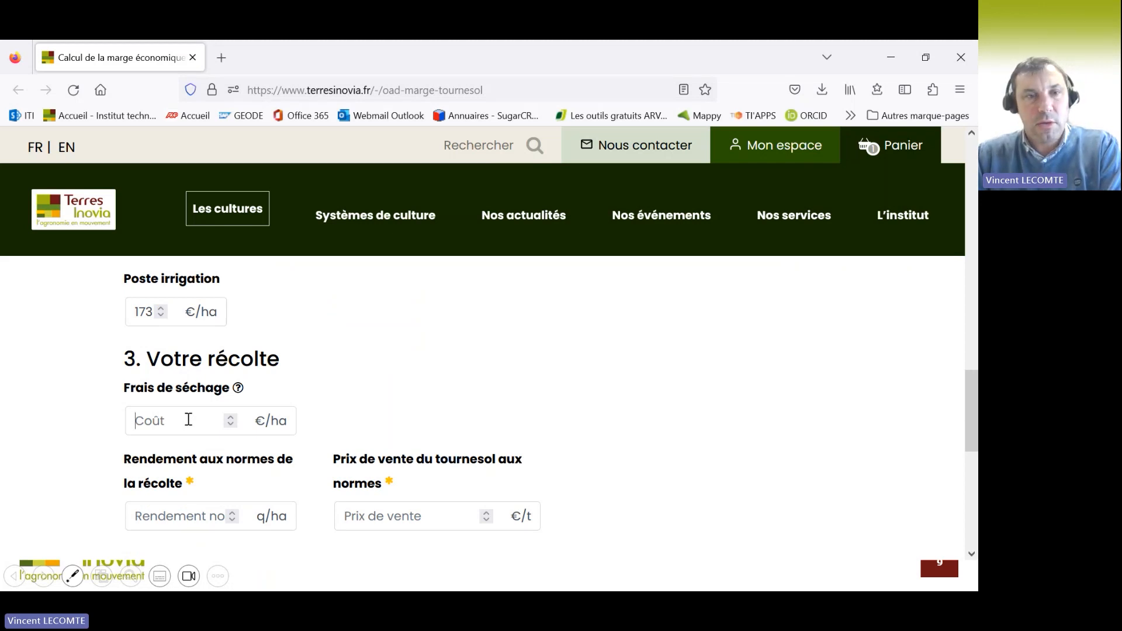
{"action": "type", "text": "0"}
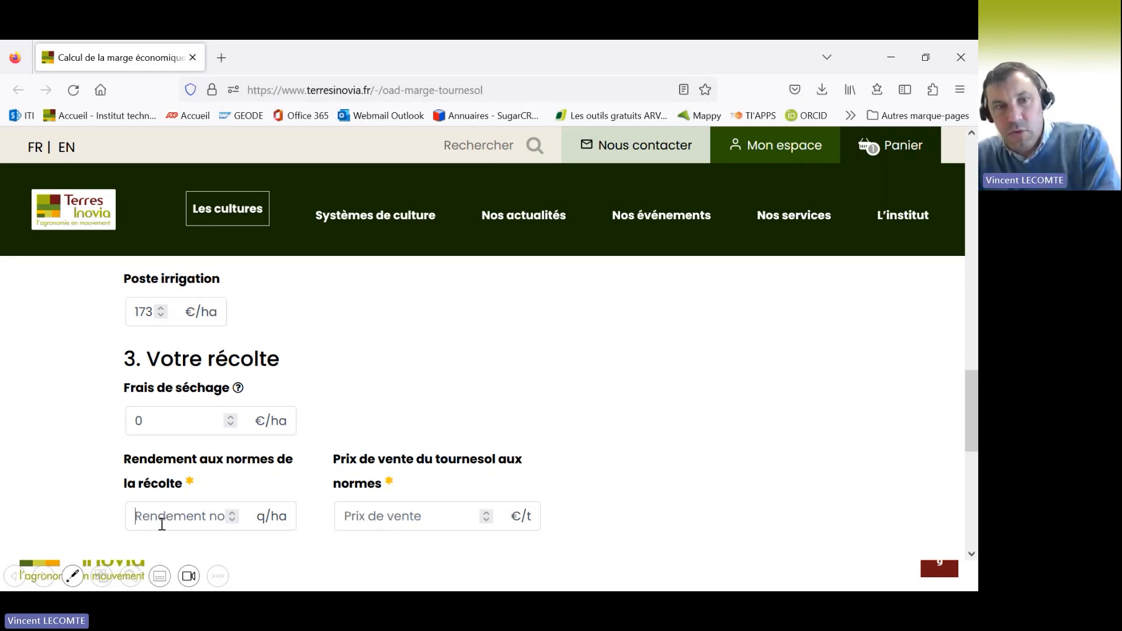
Step: Set the harvest yield to 33 q/ha and the sunflower selling price to 380 €/t
{"action": "type", "text": "33"}
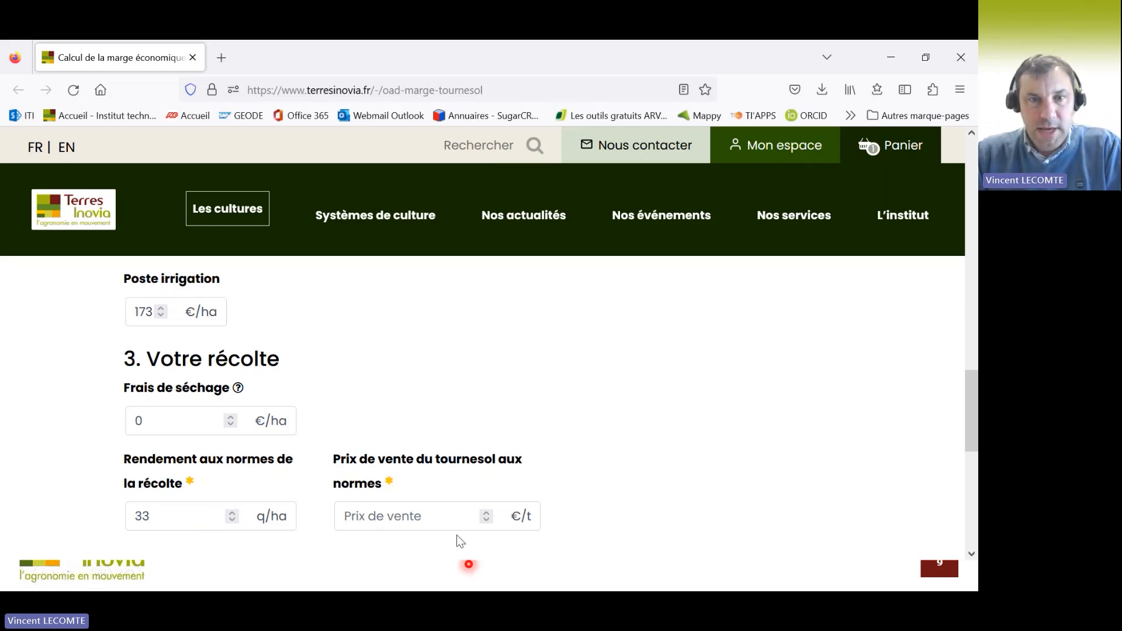
{"action": "left_click", "coordinate": [417, 519]}
{"action": "type", "text": "3"}
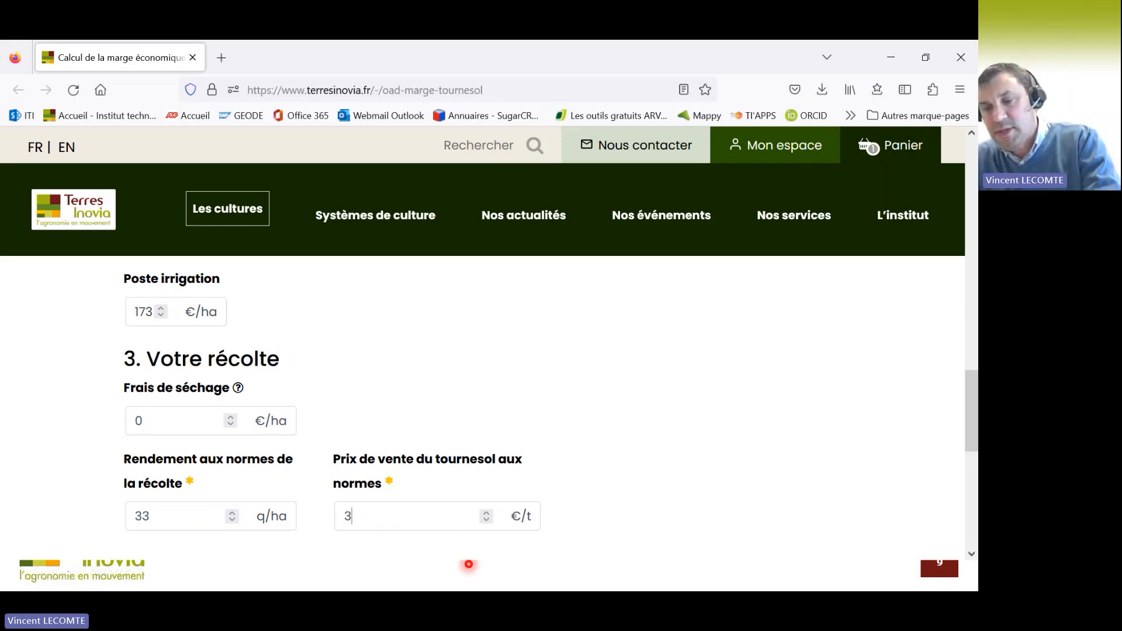
{"action": "type", "text": "80"}
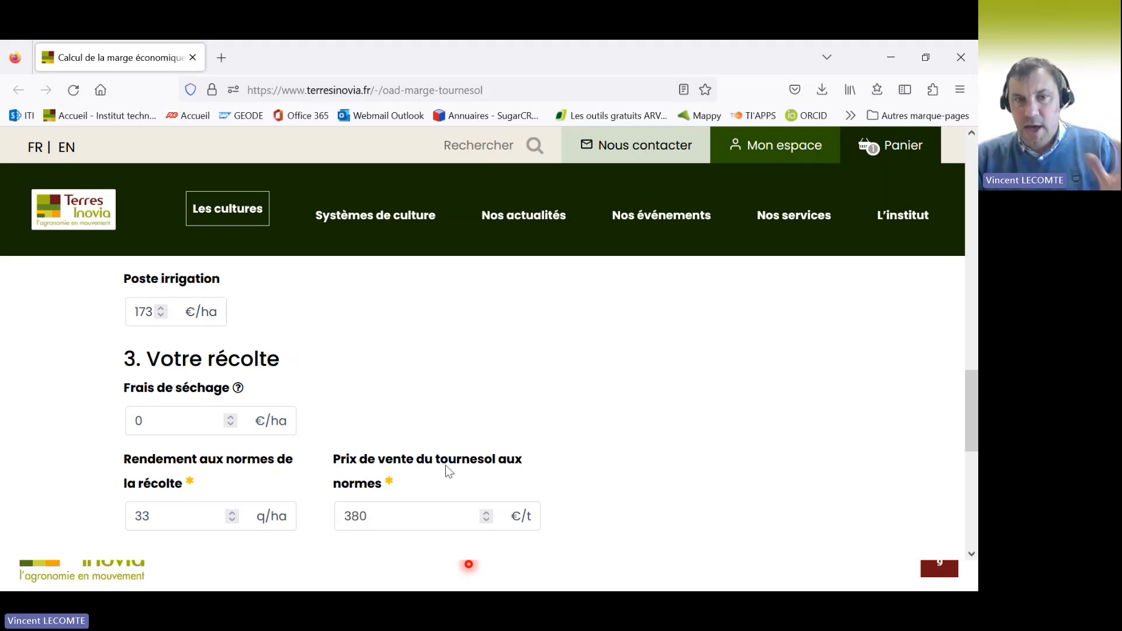
Step: Calculate the gross margin and review the result page's cost summary and charge distribution chart
{"action": "scroll", "coordinate": [449, 471], "scroll_direction": "down", "scroll_amount": 3}
{"action": "scroll", "coordinate": [449, 470], "scroll_direction": "up", "scroll_amount": 4}
{"action": "scroll", "coordinate": [449, 470], "scroll_direction": "up", "scroll_amount": 4}
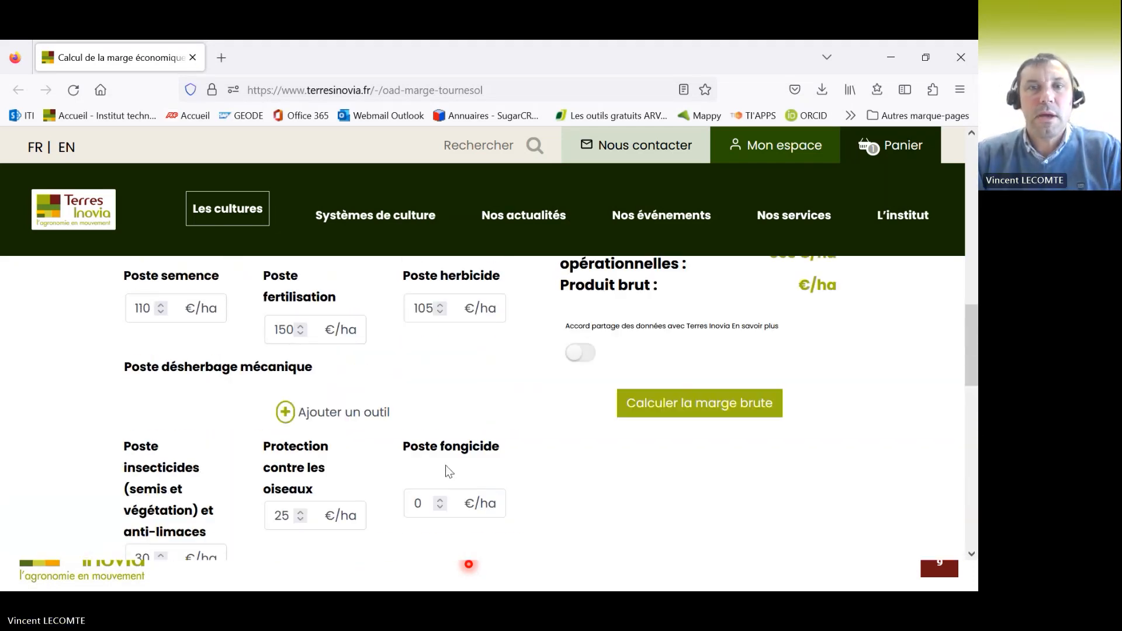
{"action": "left_click", "coordinate": [678, 410]}
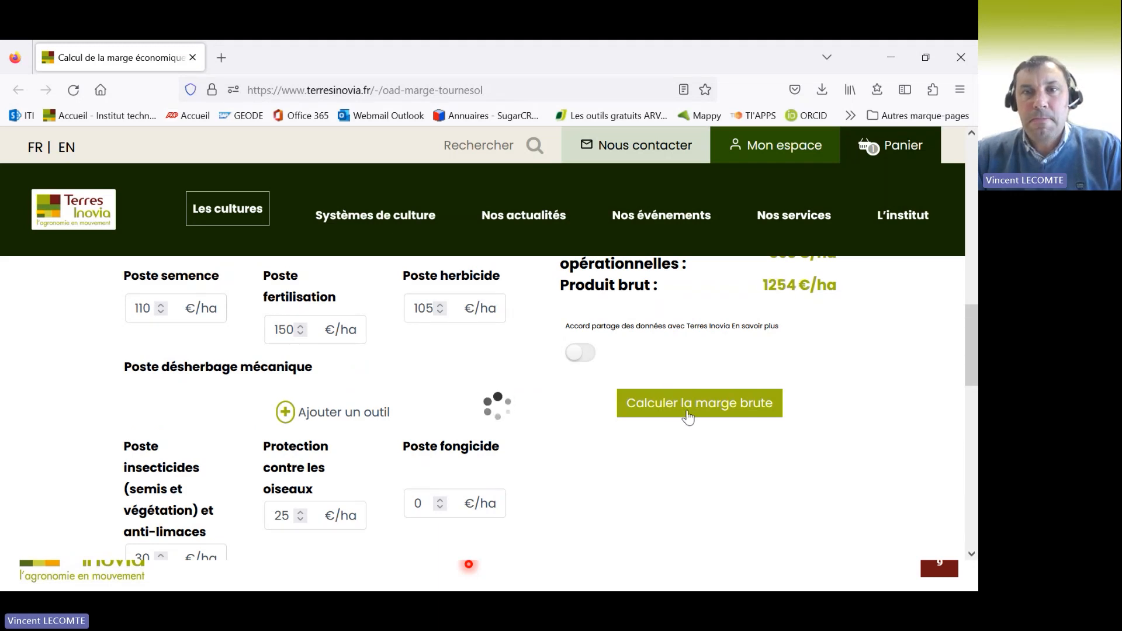
{"action": "scroll", "coordinate": [687, 416], "scroll_direction": "up", "scroll_amount": 3}
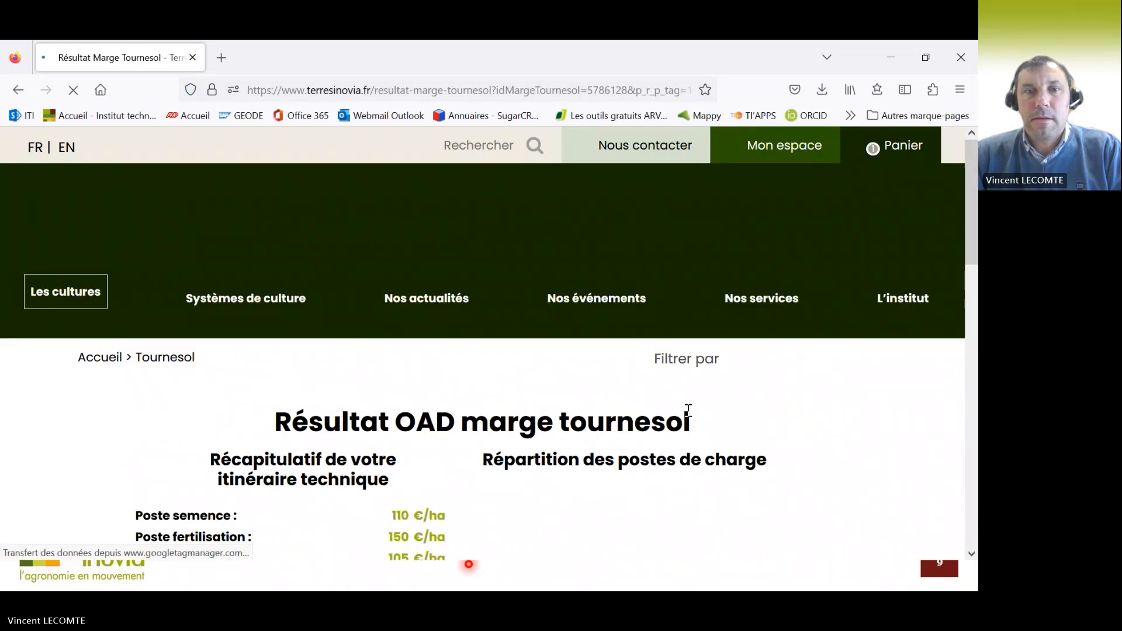
{"action": "scroll", "coordinate": [687, 409], "scroll_direction": "down", "scroll_amount": 3}
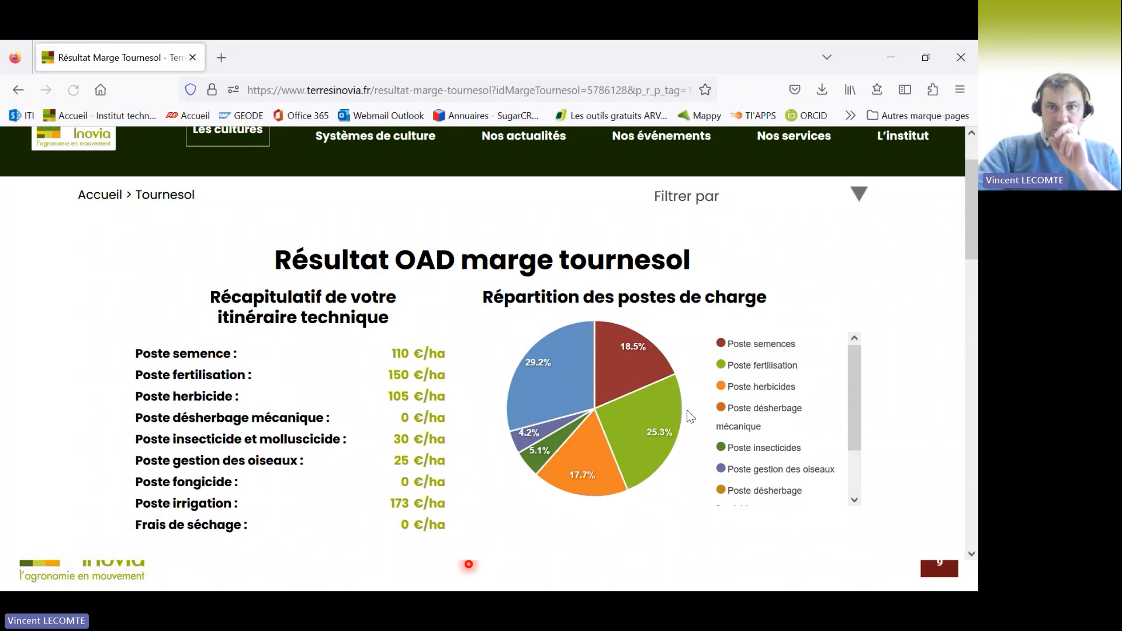
{"action": "mouse_move", "coordinate": [666, 374]}
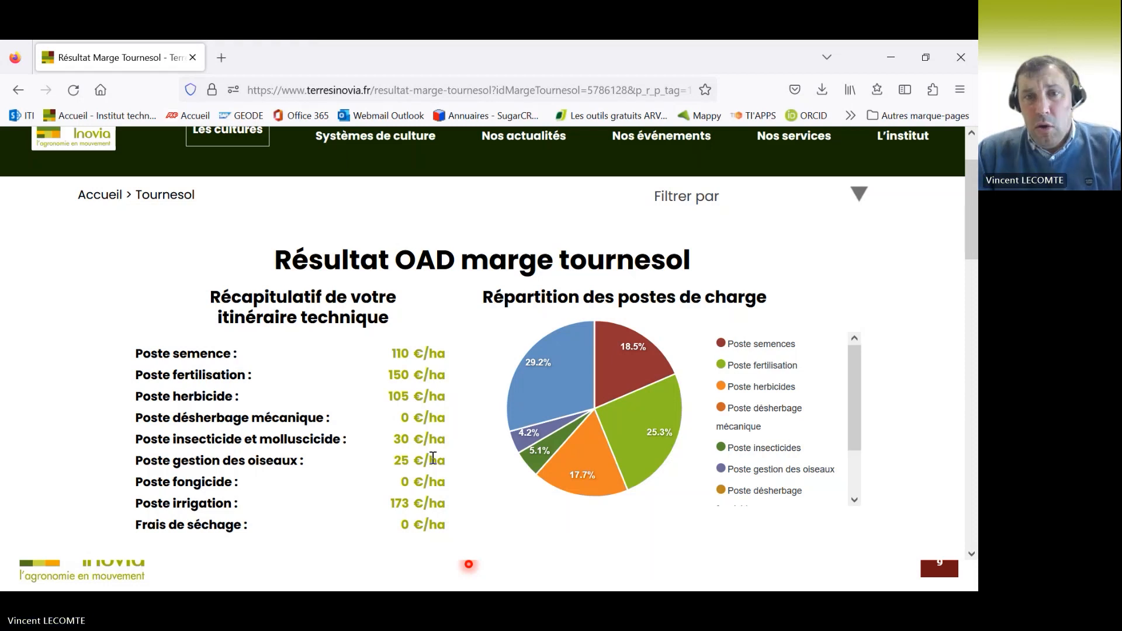
Step: Examine the charge distribution chart with its full legend and fertilisation slice, and the estimated gross margin below the cost summary
{"action": "mouse_move", "coordinate": [851, 377]}
{"action": "left_mouse_down"}
{"action": "mouse_move", "coordinate": [853, 421]}
{"action": "mouse_move", "coordinate": [854, 362]}
{"action": "mouse_move", "coordinate": [857, 441]}
{"action": "mouse_move", "coordinate": [856, 391]}
{"action": "left_mouse_up"}
{"action": "mouse_move", "coordinate": [548, 424]}
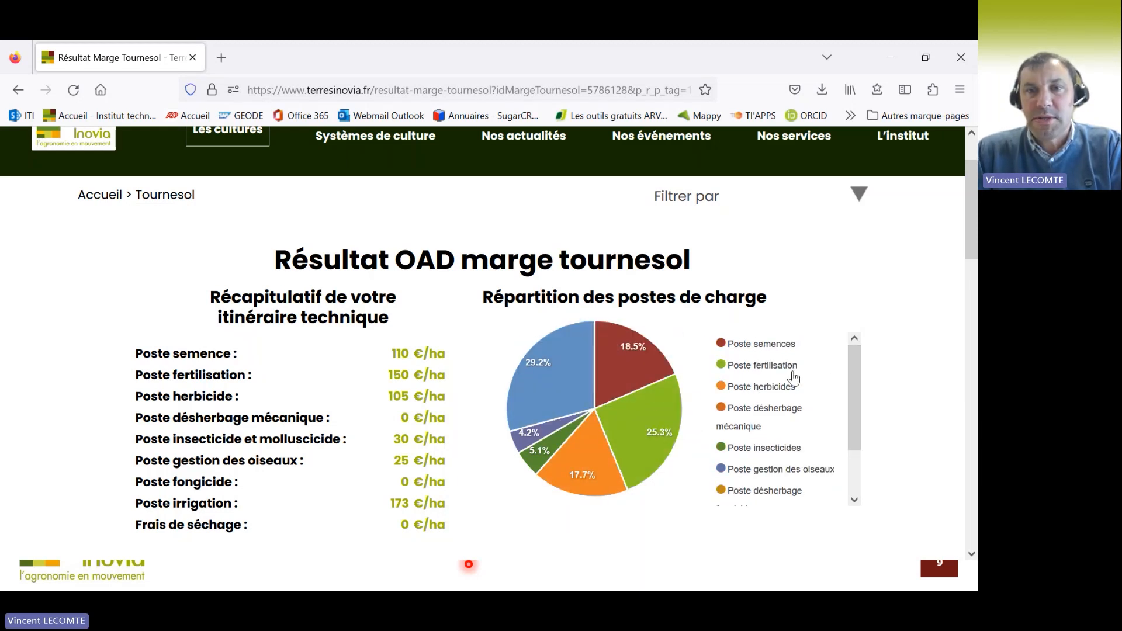
{"action": "left_click_drag", "start_coordinate": [851, 385], "coordinate": [841, 424]}
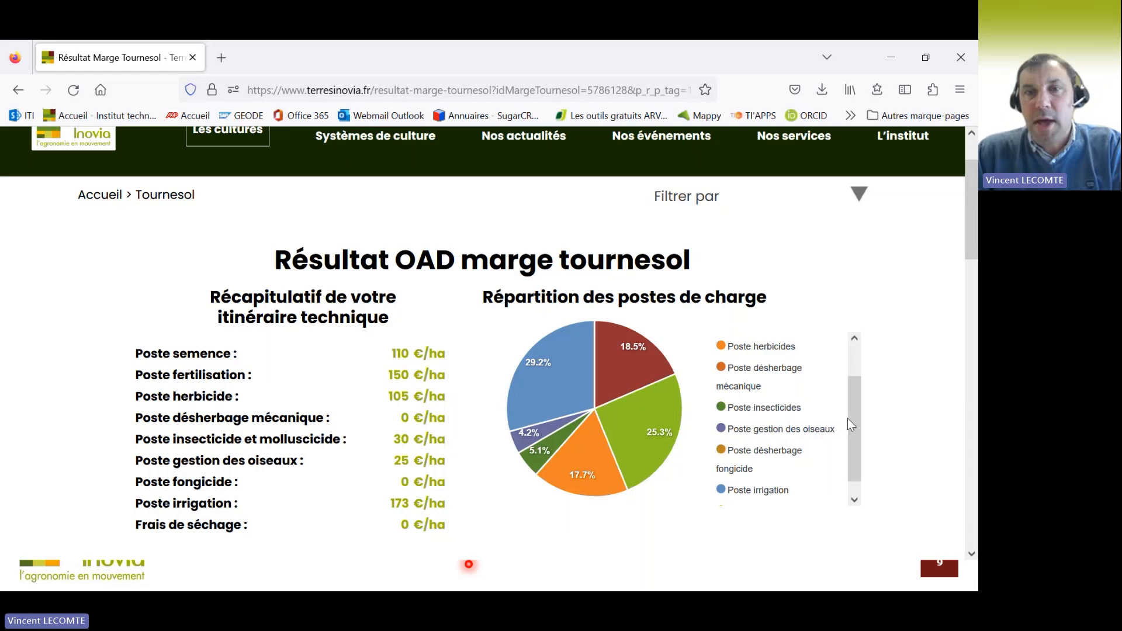
{"action": "left_click_drag", "start_coordinate": [847, 419], "coordinate": [847, 387]}
{"action": "mouse_move", "coordinate": [658, 415]}
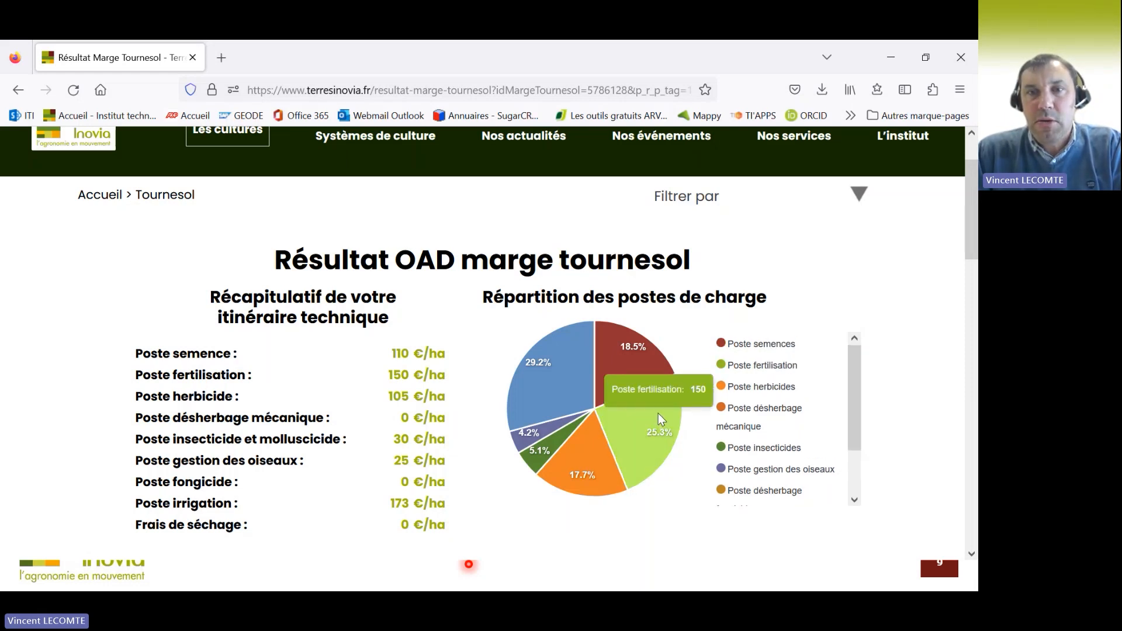
{"action": "mouse_move", "coordinate": [587, 475]}
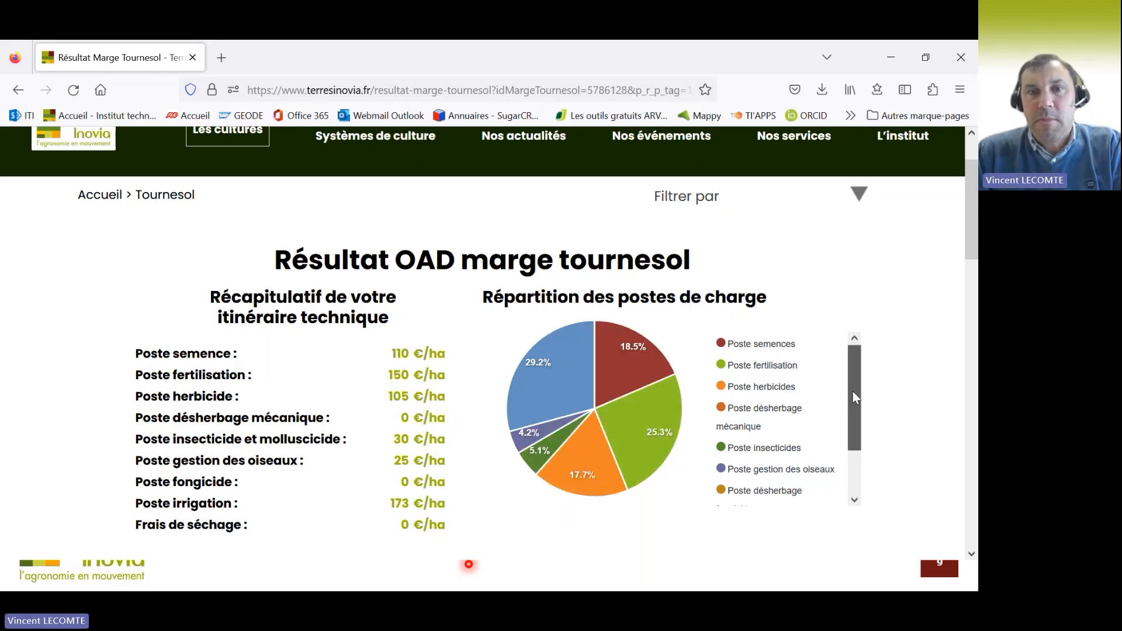
{"action": "scroll", "coordinate": [852, 390], "scroll_direction": "down", "scroll_amount": 5}
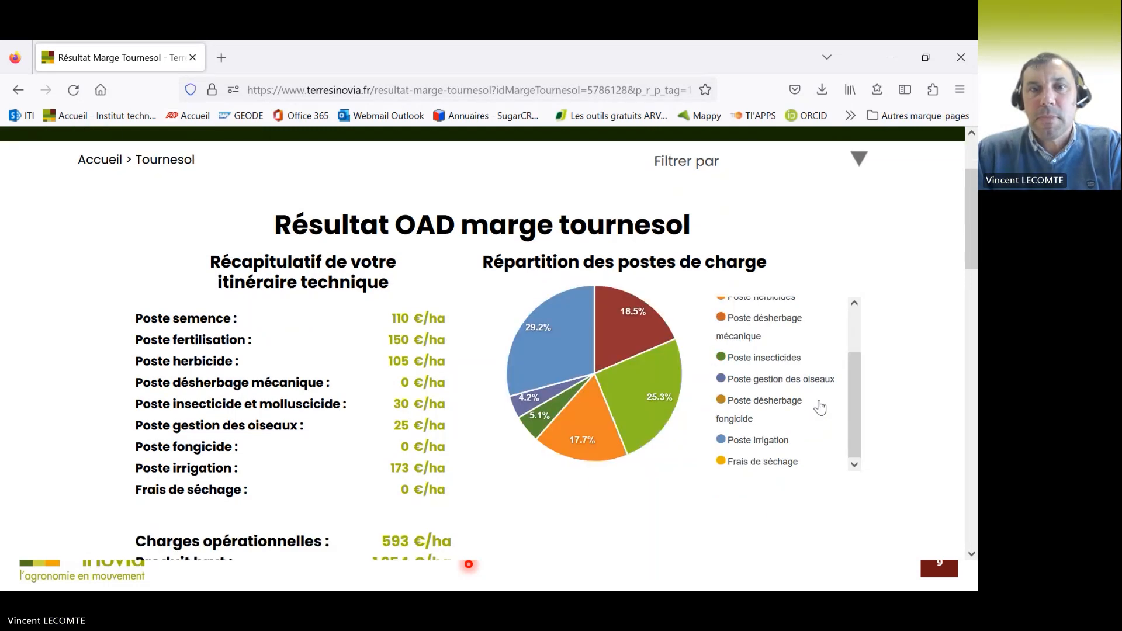
{"action": "scroll", "coordinate": [812, 393], "scroll_direction": "down", "scroll_amount": 1}
{"action": "scroll", "coordinate": [814, 388], "scroll_direction": "down", "scroll_amount": 3}
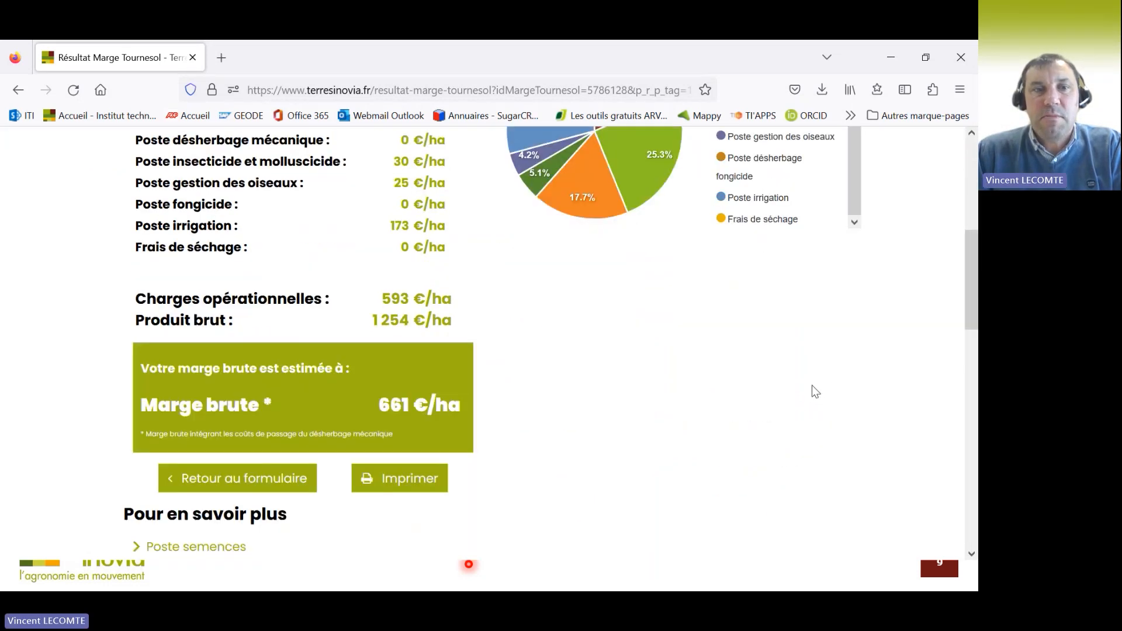
{"action": "scroll", "coordinate": [816, 390], "scroll_direction": "down", "scroll_amount": 1}
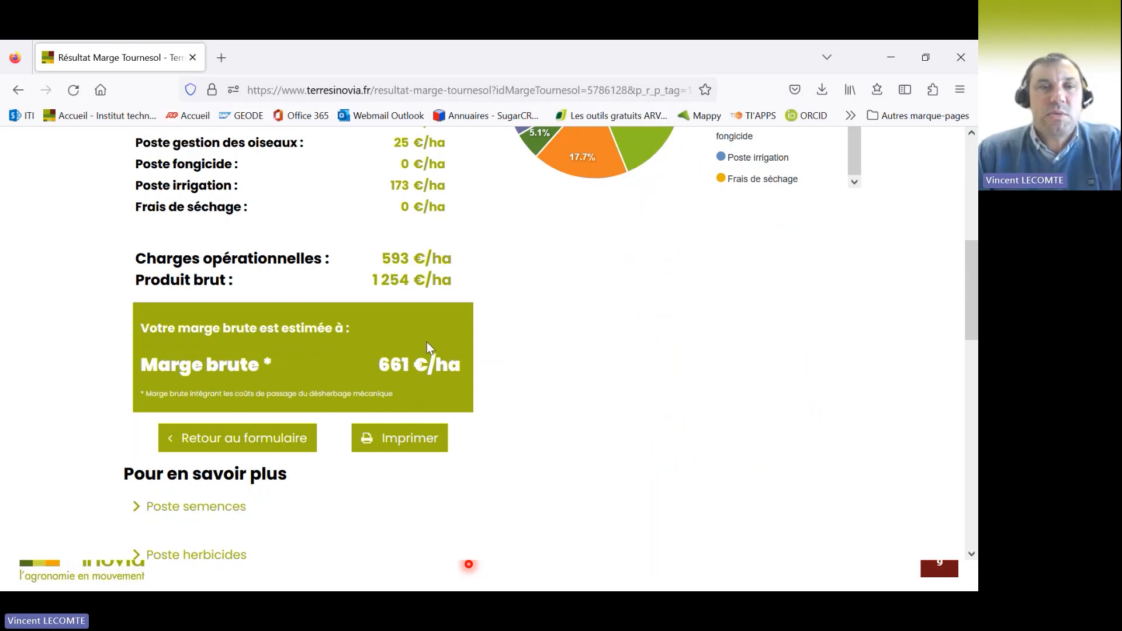
Step: Read the further information on the seed cost item (Poste semences) below the results, and collapse it again
{"action": "scroll", "coordinate": [427, 343], "scroll_direction": "down", "scroll_amount": 4}
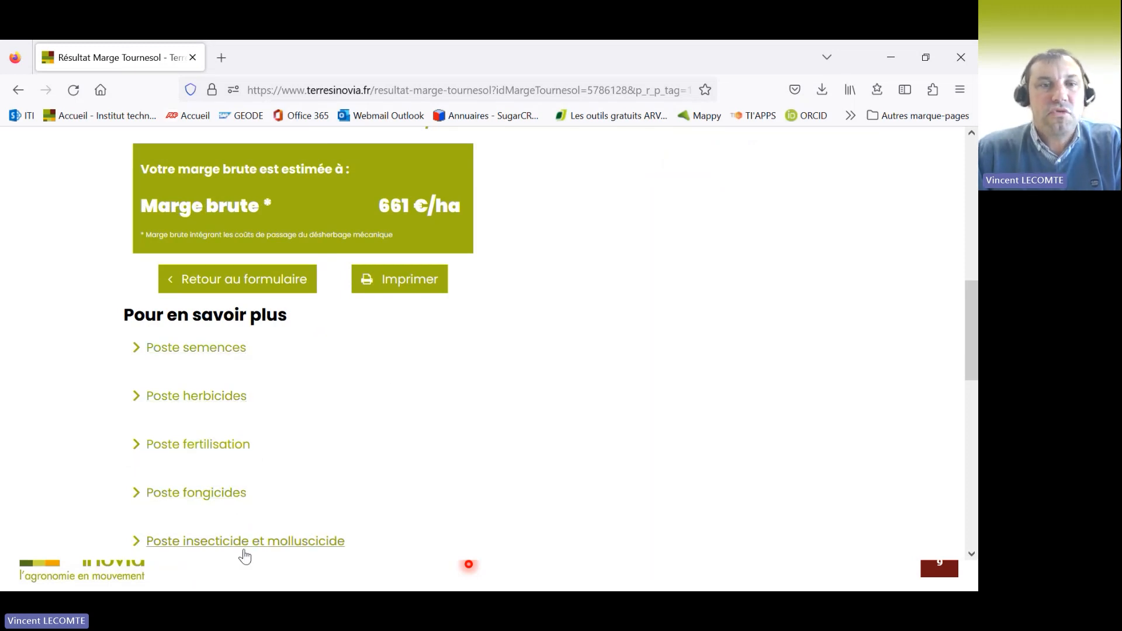
{"action": "left_click", "coordinate": [223, 350]}
{"action": "scroll", "coordinate": [223, 354], "scroll_direction": "down", "scroll_amount": 2}
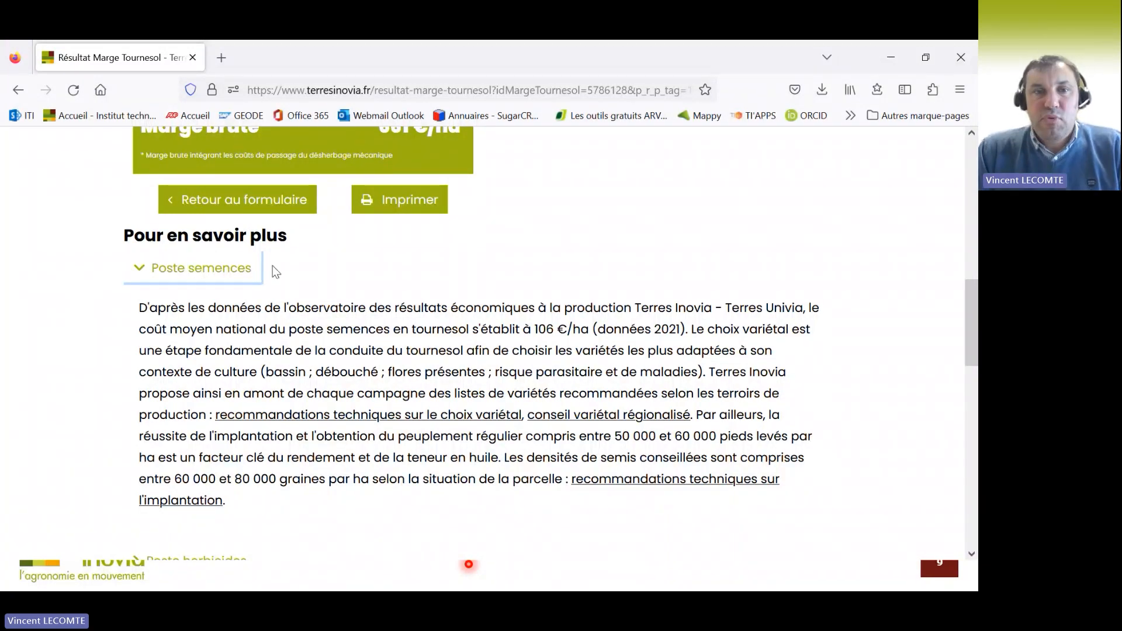
{"action": "left_click", "coordinate": [216, 273]}
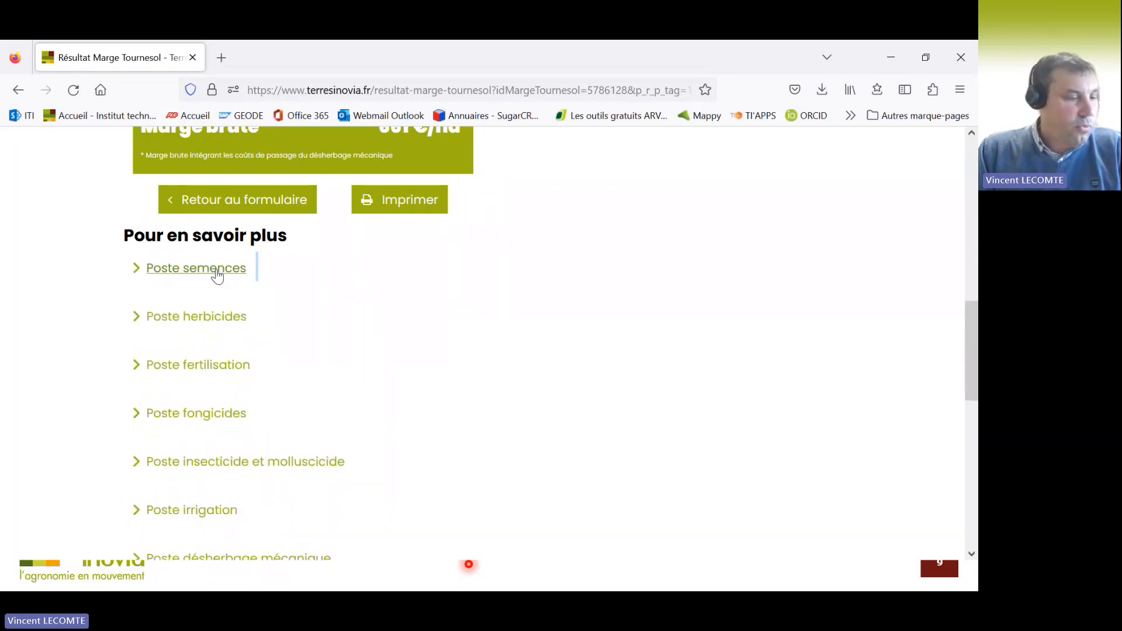
Step: Look over the cost summary and gross margin once more and return to the calculation form for a new case
{"action": "scroll", "coordinate": [216, 274], "scroll_direction": "up", "scroll_amount": 5}
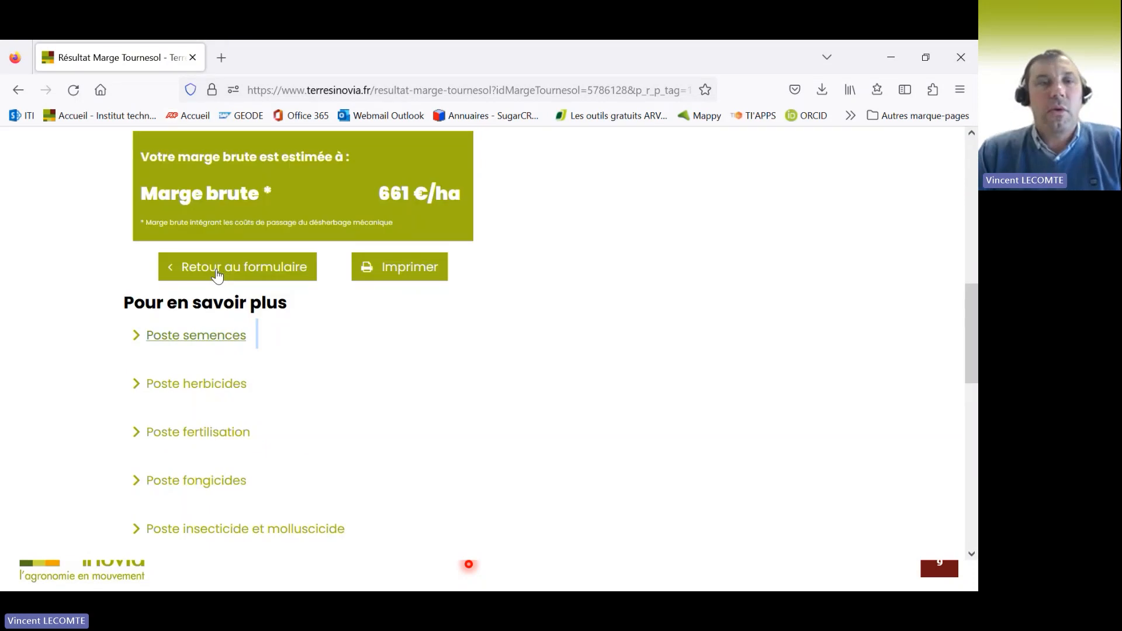
{"action": "scroll", "coordinate": [216, 268], "scroll_direction": "up", "scroll_amount": 5}
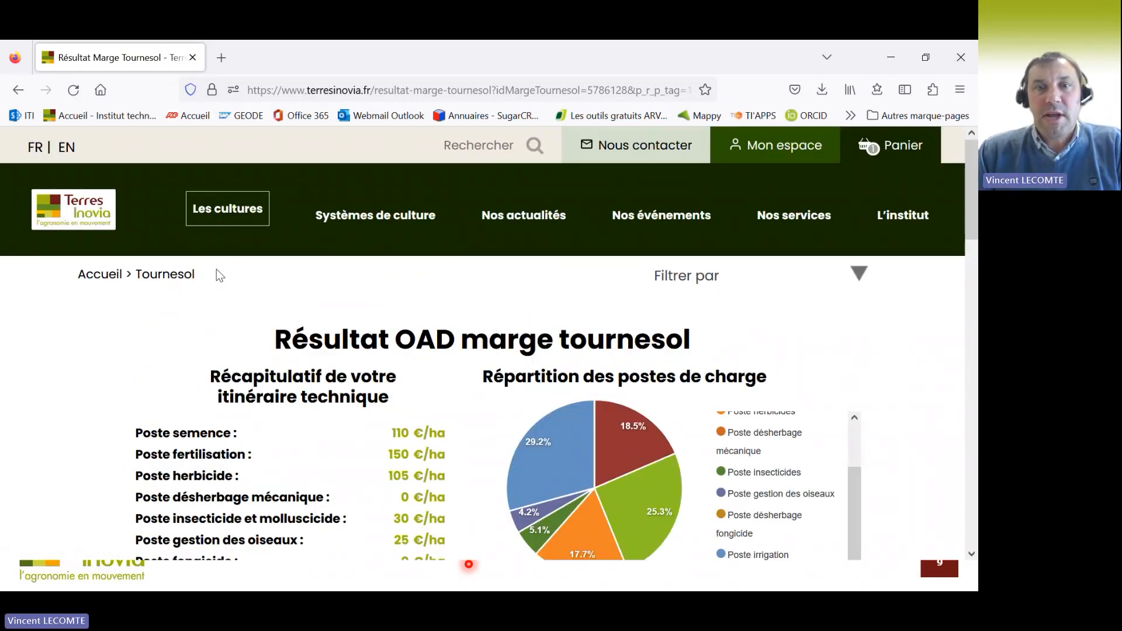
{"action": "scroll", "coordinate": [218, 275], "scroll_direction": "down", "scroll_amount": 1}
{"action": "scroll", "coordinate": [216, 268], "scroll_direction": "up", "scroll_amount": 1}
{"action": "scroll", "coordinate": [216, 269], "scroll_direction": "down", "scroll_amount": 10}
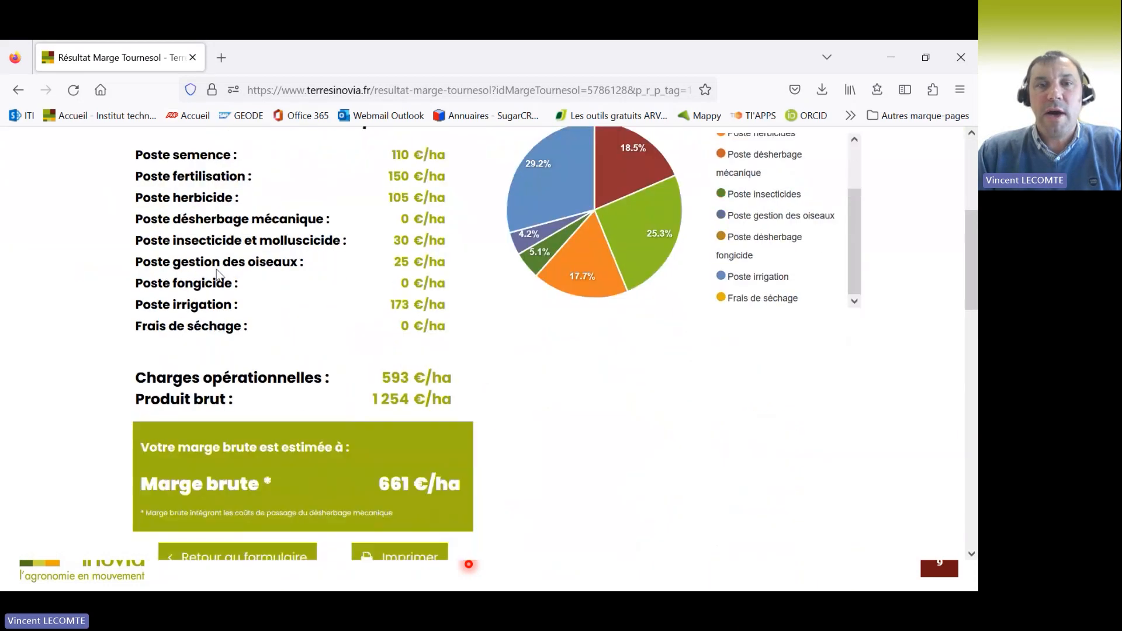
{"action": "scroll", "coordinate": [216, 268], "scroll_direction": "up", "scroll_amount": 4}
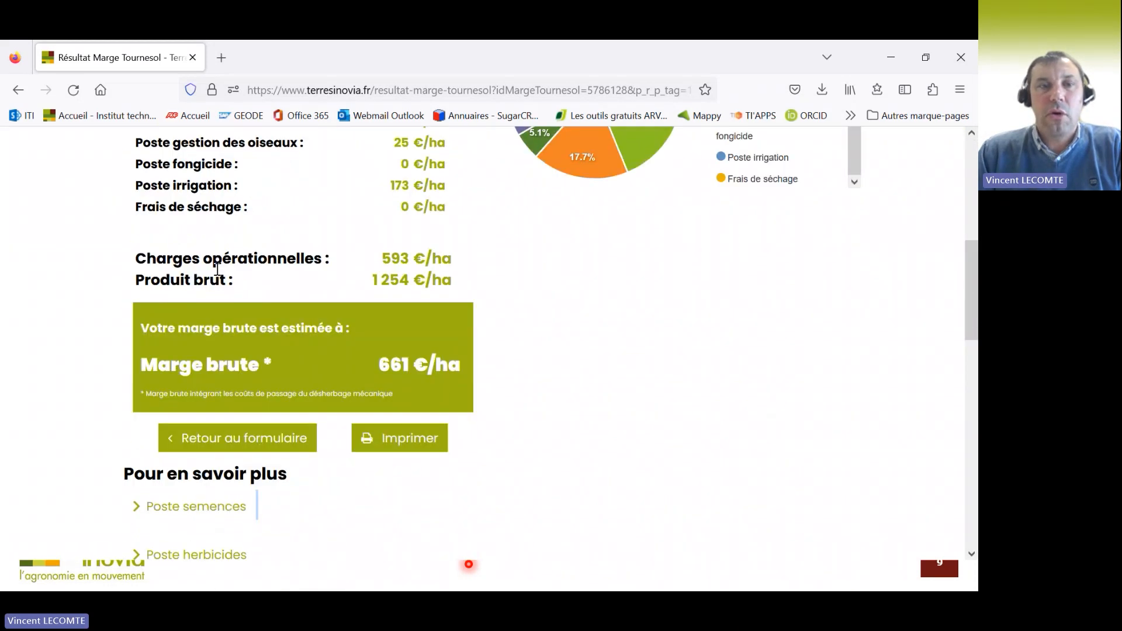
{"action": "left_click", "coordinate": [221, 443]}
{"action": "scroll", "coordinate": [271, 361], "scroll_direction": "down", "scroll_amount": 6}
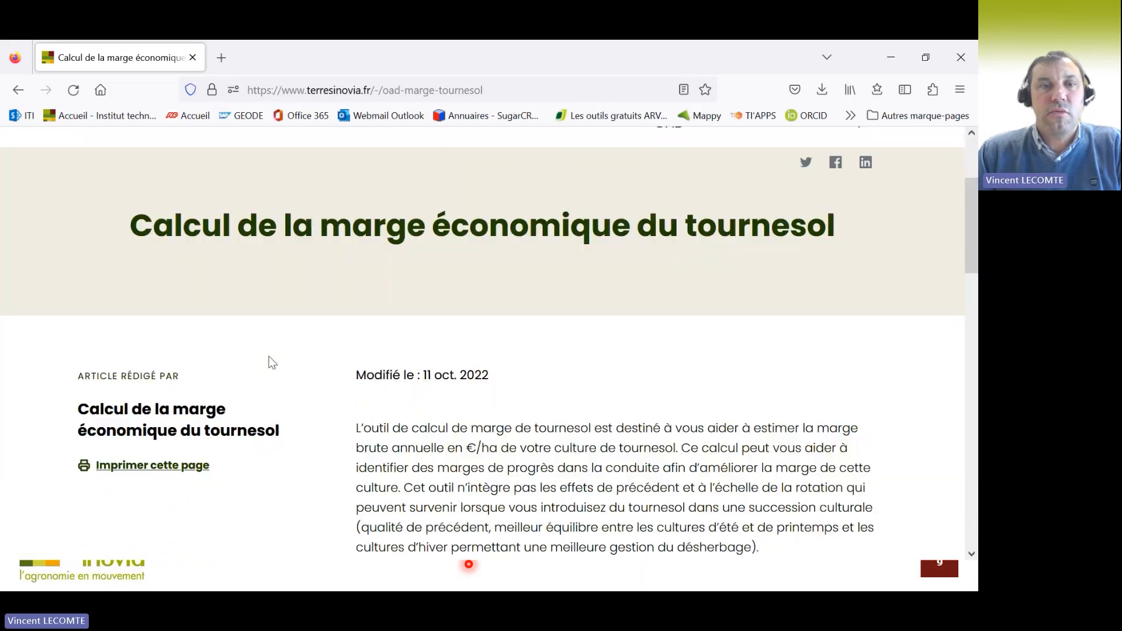
{"action": "scroll", "coordinate": [271, 360], "scroll_direction": "down", "scroll_amount": 1}
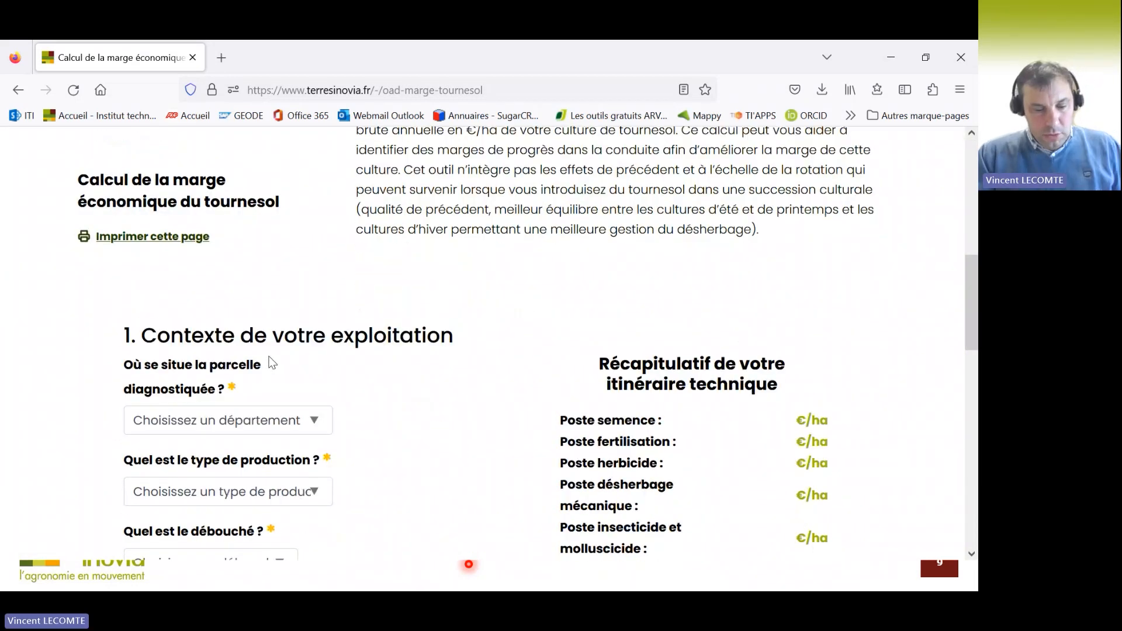
Step: Choose Yonne as the department of the diagnosed plot in the farm context section
{"action": "left_click", "coordinate": [321, 420]}
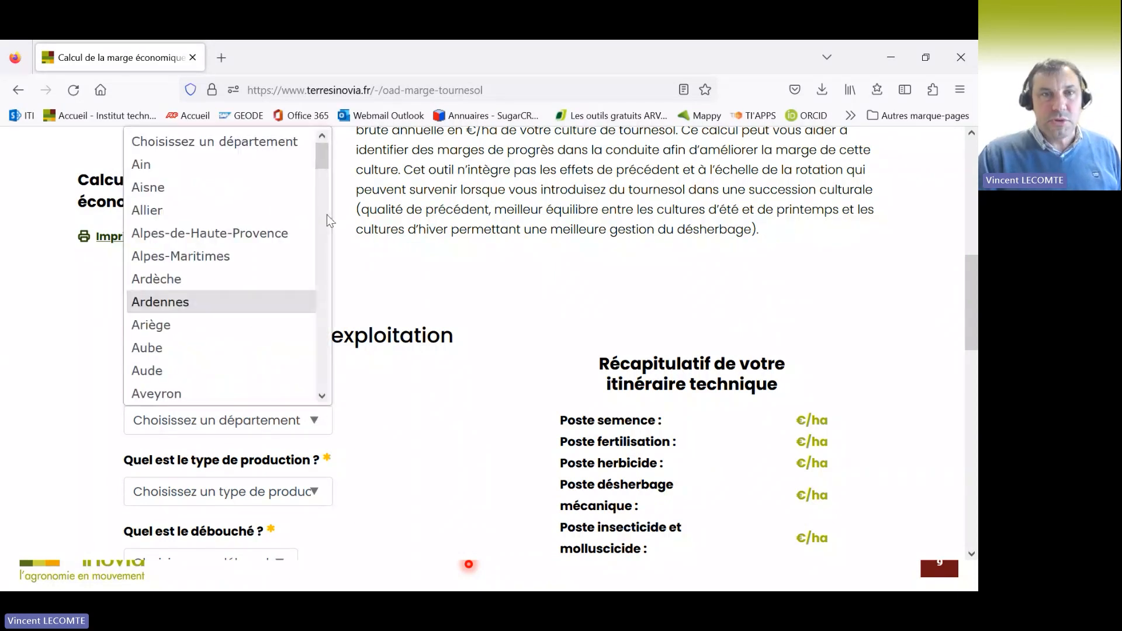
{"action": "left_click_drag", "start_coordinate": [325, 162], "coordinate": [333, 378]}
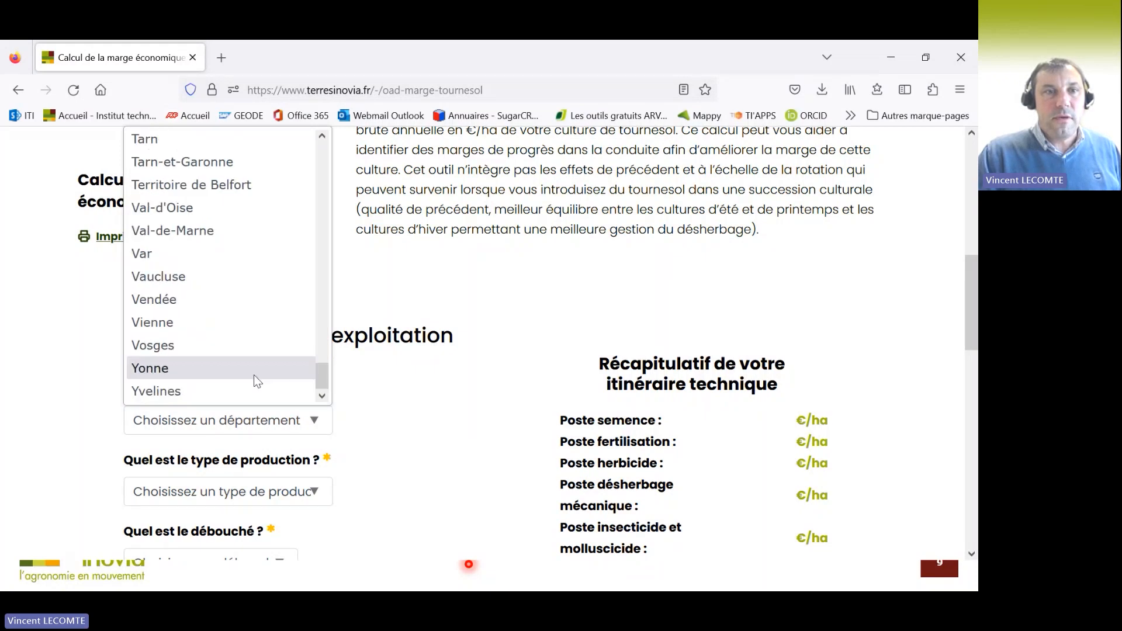
{"action": "left_click", "coordinate": [229, 374]}
{"action": "scroll", "coordinate": [230, 377], "scroll_direction": "down", "scroll_amount": 4}
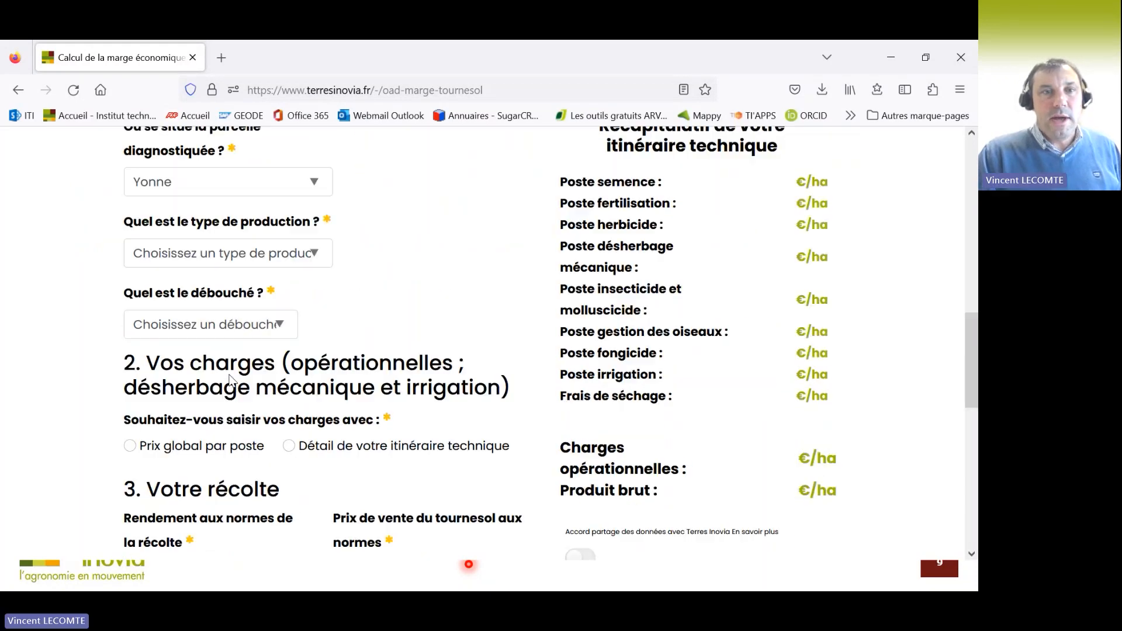
Step: Set the production type to conventionnel and the market outlet (débouché) to Oléique
{"action": "left_click", "coordinate": [321, 254]}
{"action": "left_click", "coordinate": [264, 331]}
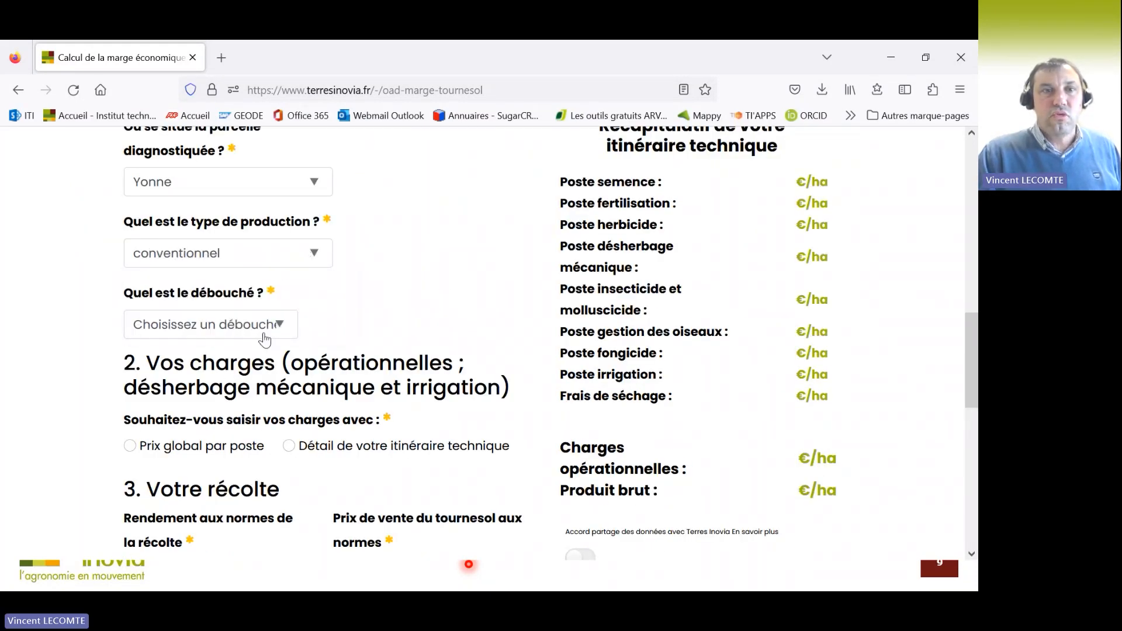
{"action": "left_click", "coordinate": [273, 327]}
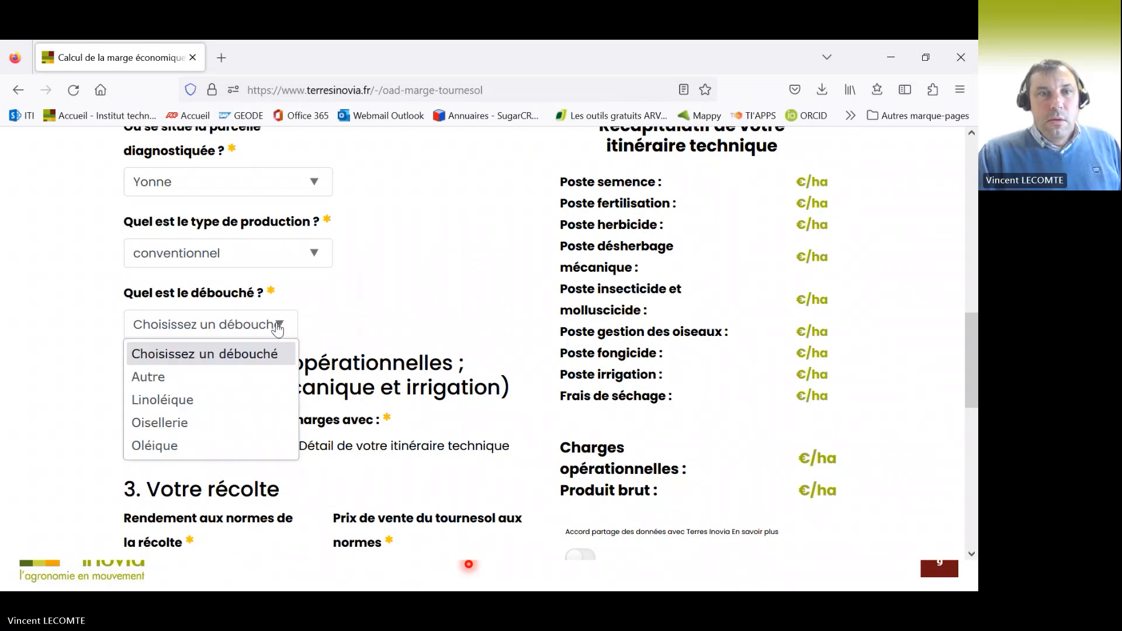
{"action": "left_click", "coordinate": [195, 438]}
{"action": "scroll", "coordinate": [248, 364], "scroll_direction": "down", "scroll_amount": 2}
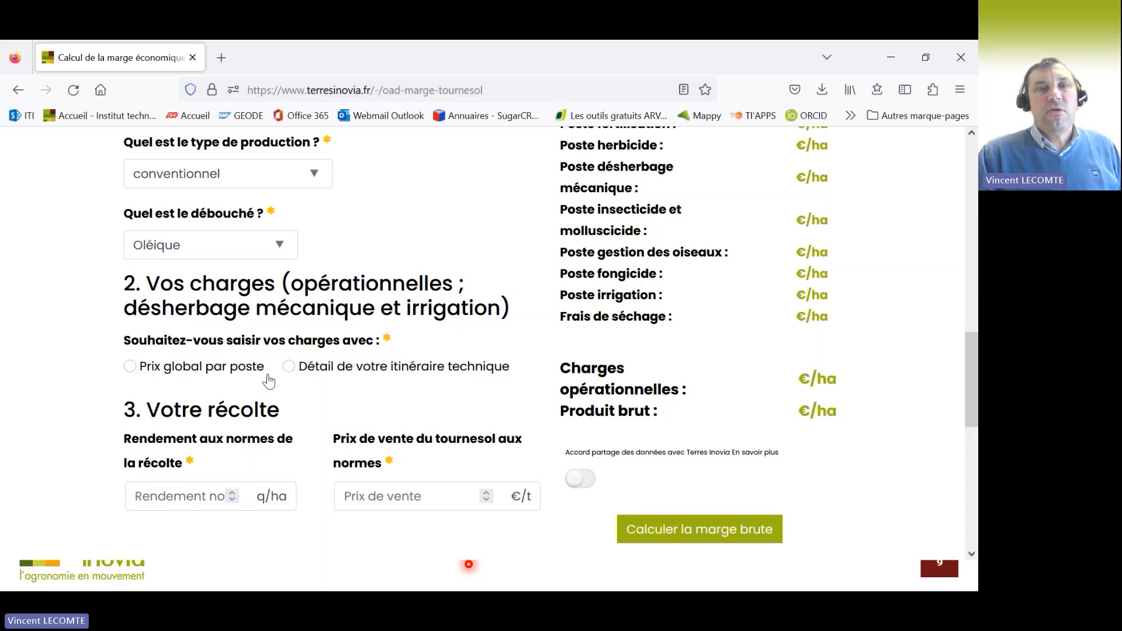
Step: Choose detailed entry of the charges by crop itinerary and set the seed item to 75000 graines/ha and 210 € per dose
{"action": "left_click", "coordinate": [290, 367]}
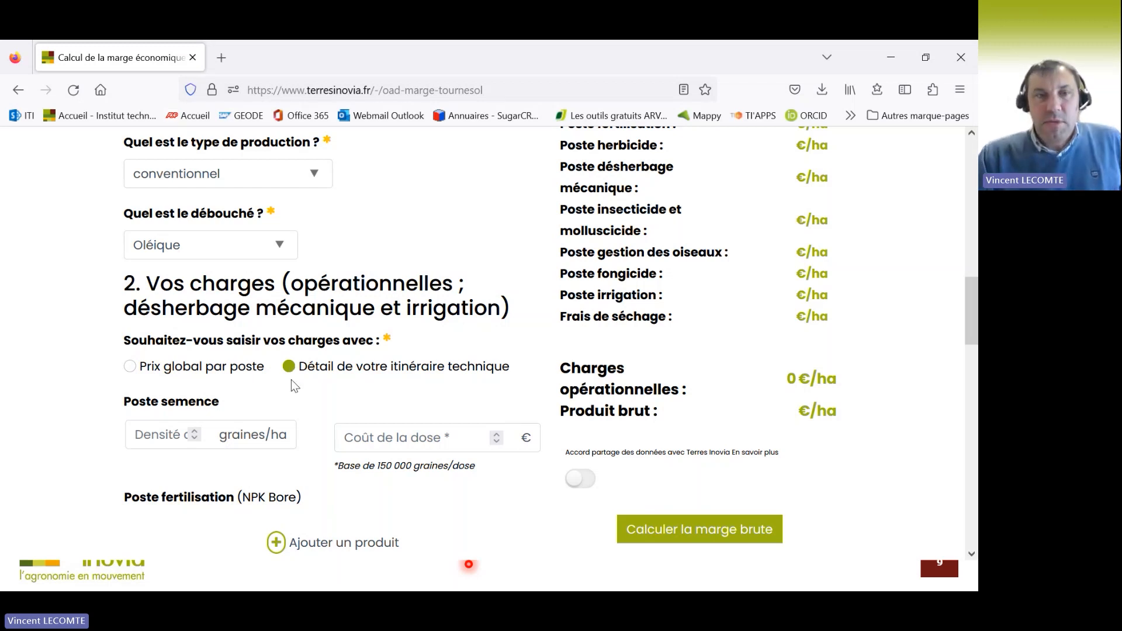
{"action": "left_click", "coordinate": [157, 435]}
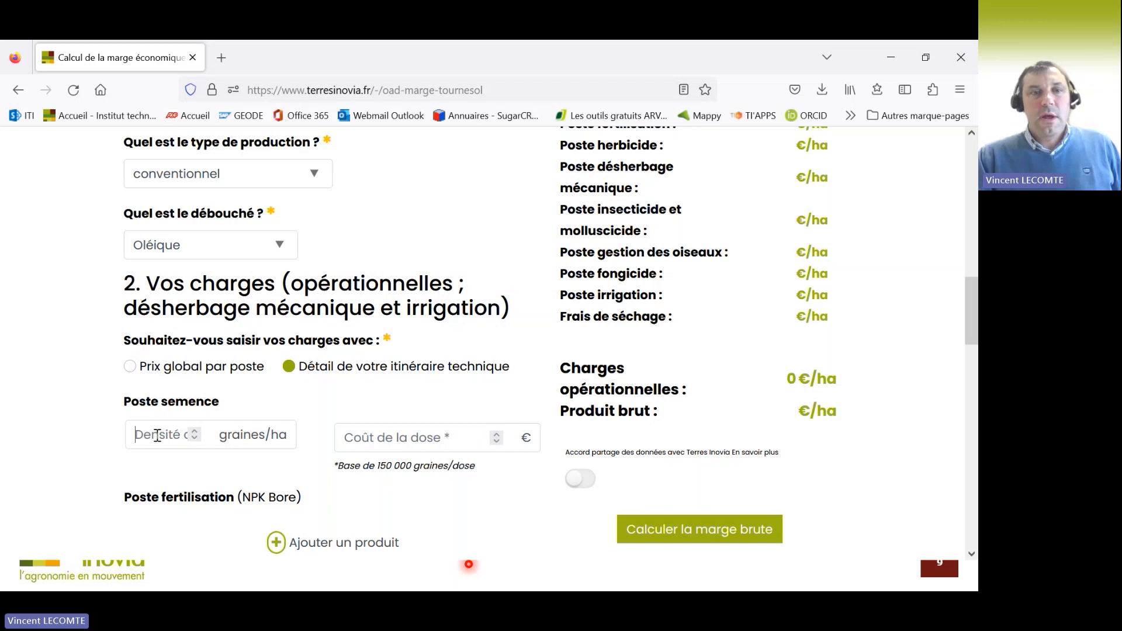
{"action": "type", "text": "75000"}
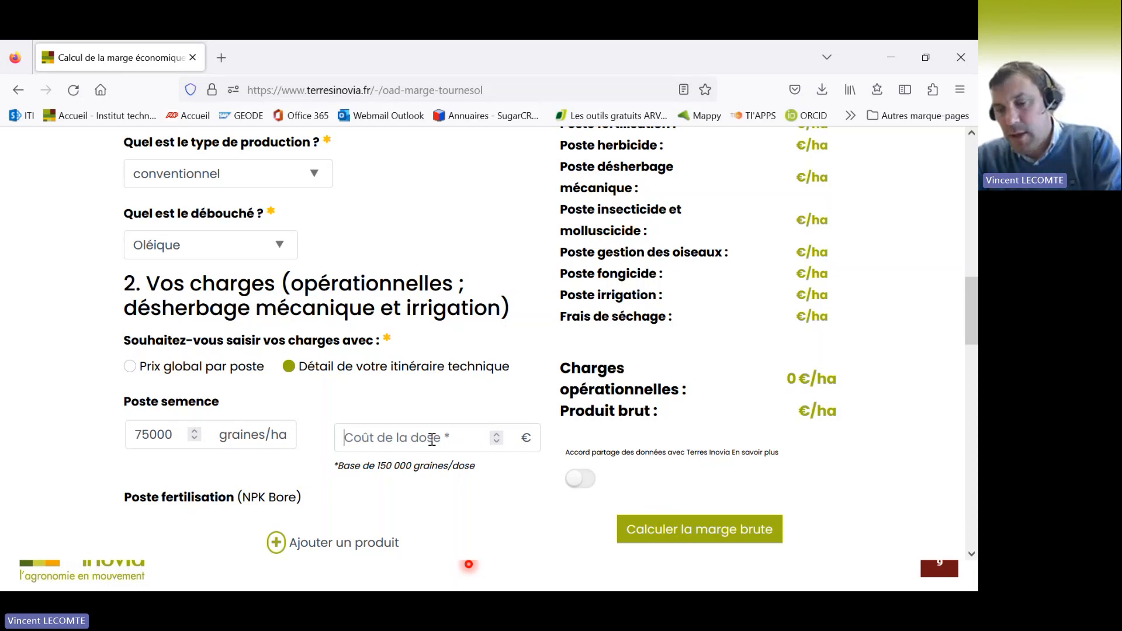
{"action": "type", "text": "210"}
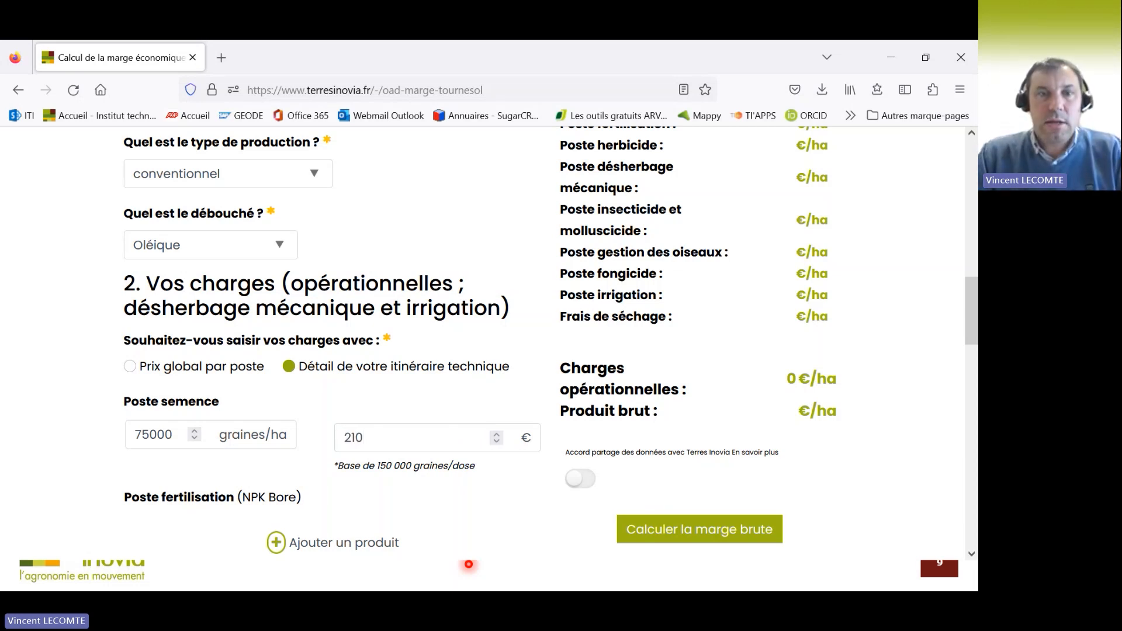
{"action": "key", "text": "Down"}
{"action": "key", "text": "BackSpace"}
{"action": "key", "text": "BackSpace"}
{"action": "type", "text": "10"}
{"action": "left_click_drag", "start_coordinate": [969, 324], "coordinate": [961, 348]}
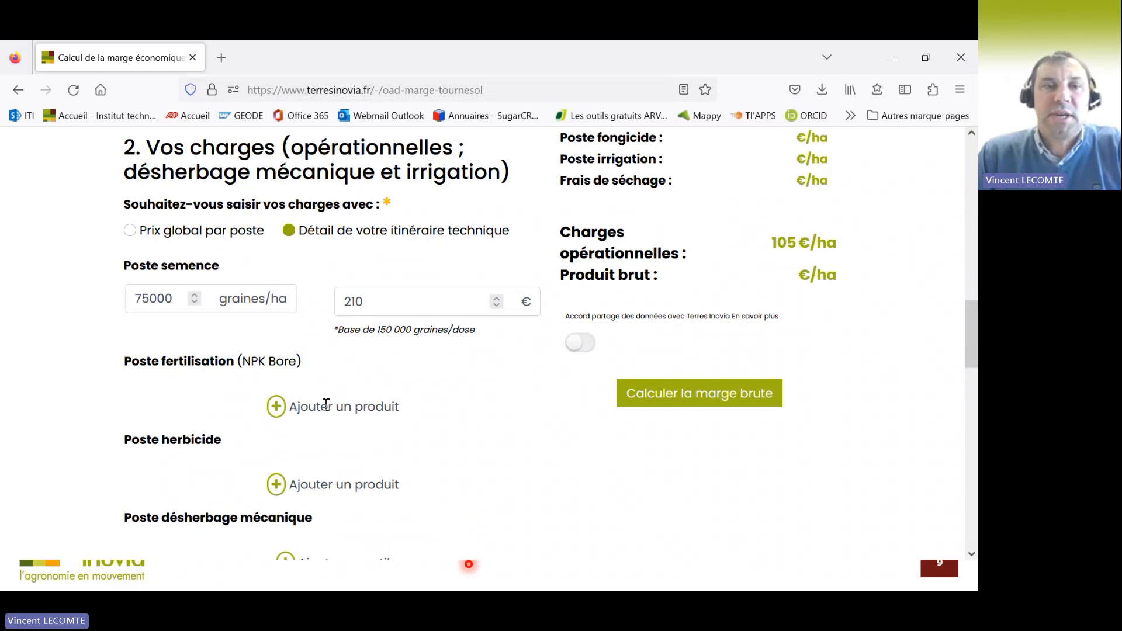
Step: Add Ammonitrate 33% as a product under Poste fertilisation, entering its dose per hectare and adjusting its unit price
{"action": "left_click", "coordinate": [276, 407]}
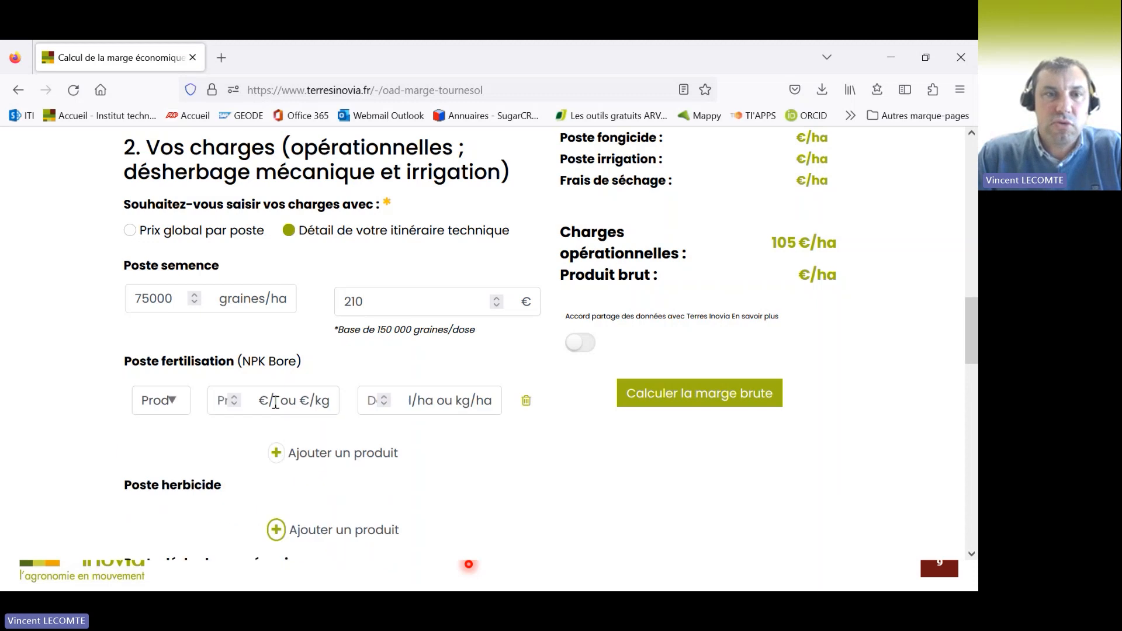
{"action": "left_click", "coordinate": [173, 405]}
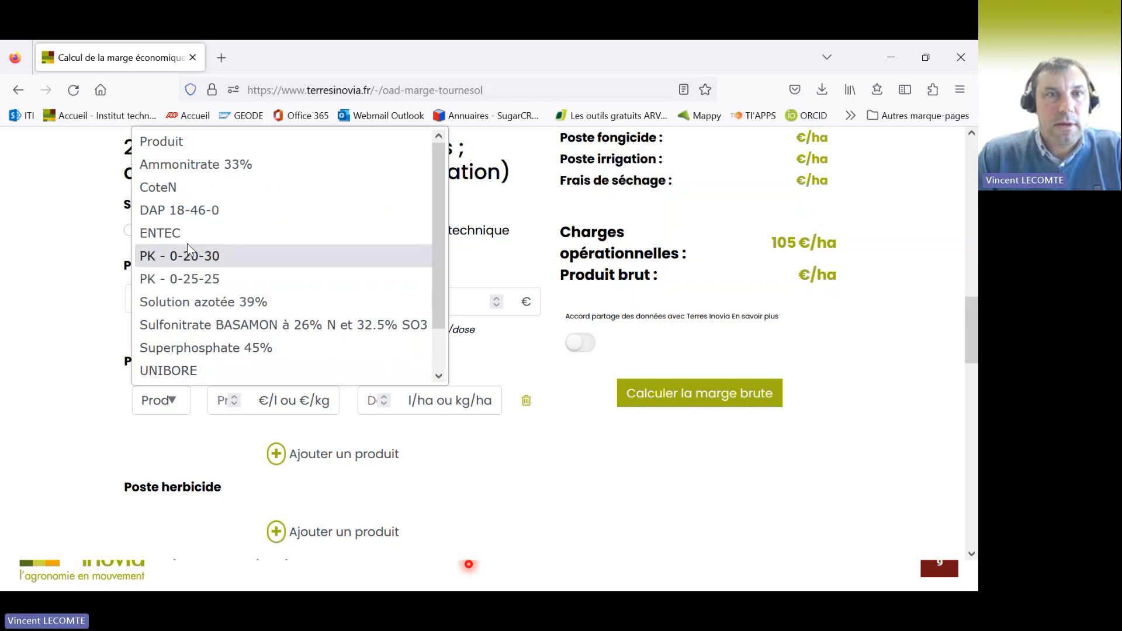
{"action": "left_click", "coordinate": [216, 165]}
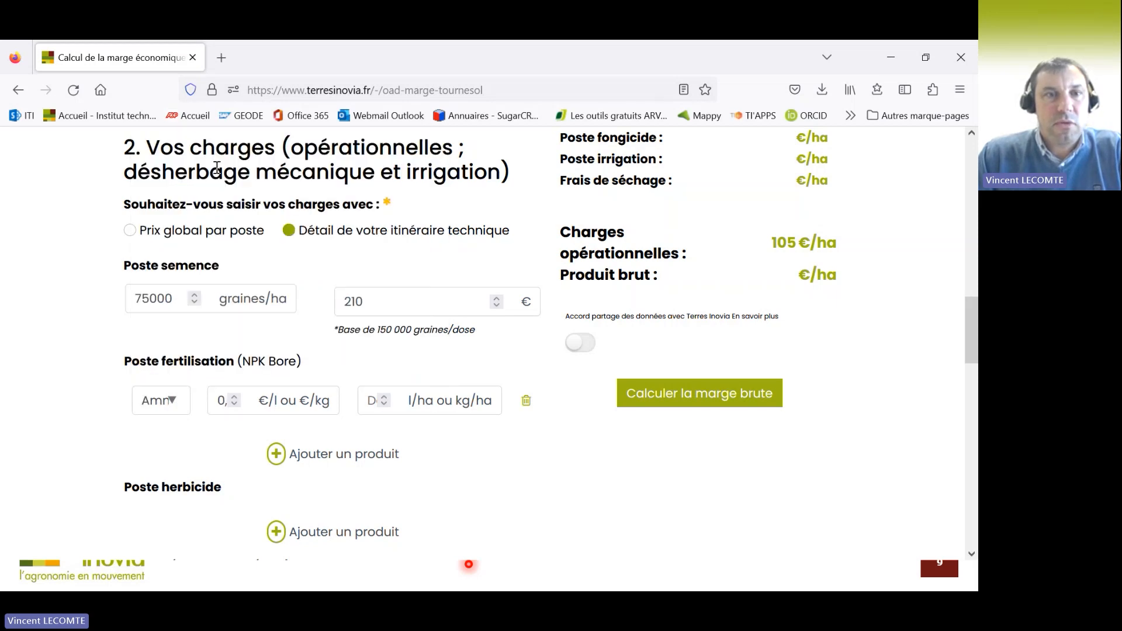
{"action": "left_click", "coordinate": [368, 400]}
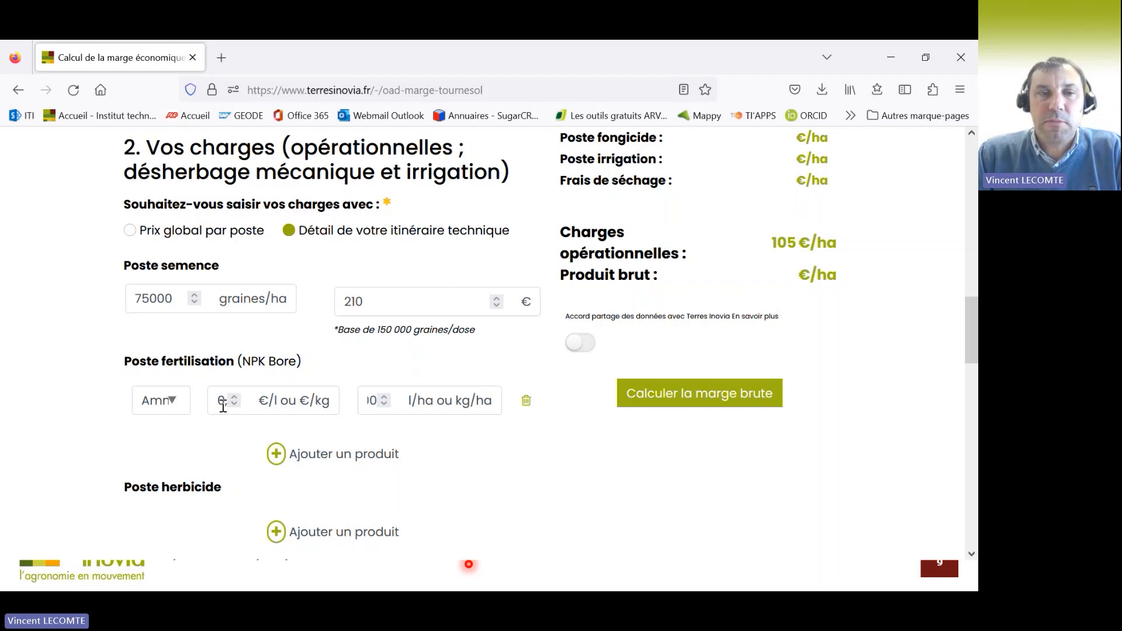
{"action": "left_click", "coordinate": [224, 403]}
{"action": "type", "text": ","}
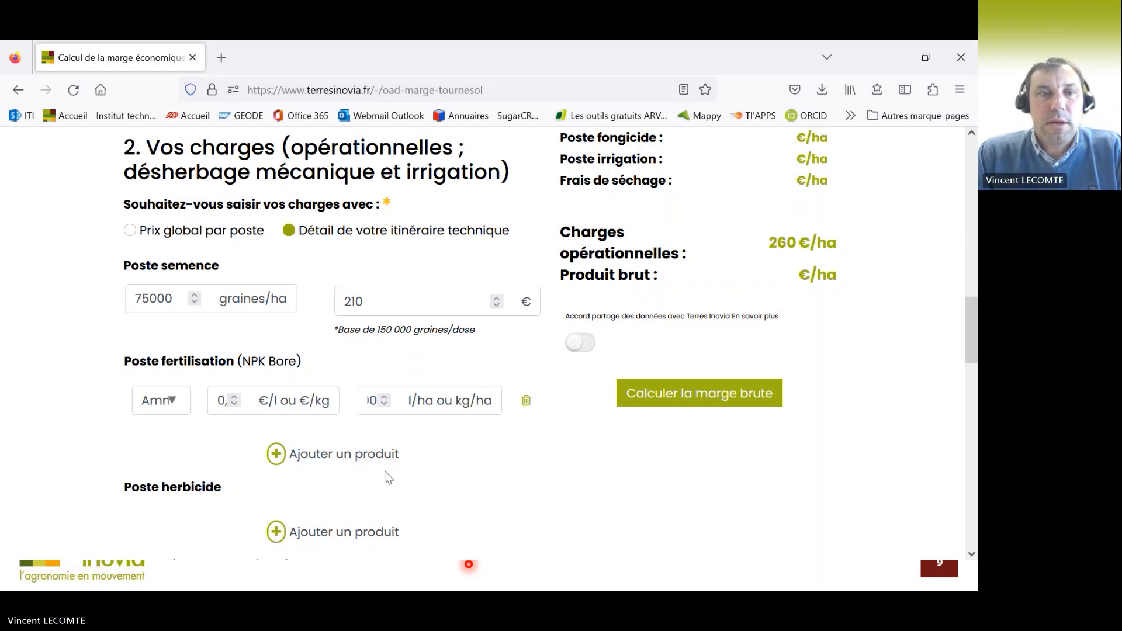
Step: Add PK - 0-25-25 as a second product under Poste fertilisation with a dose of 160 kg/ha
{"action": "left_click", "coordinate": [275, 455]}
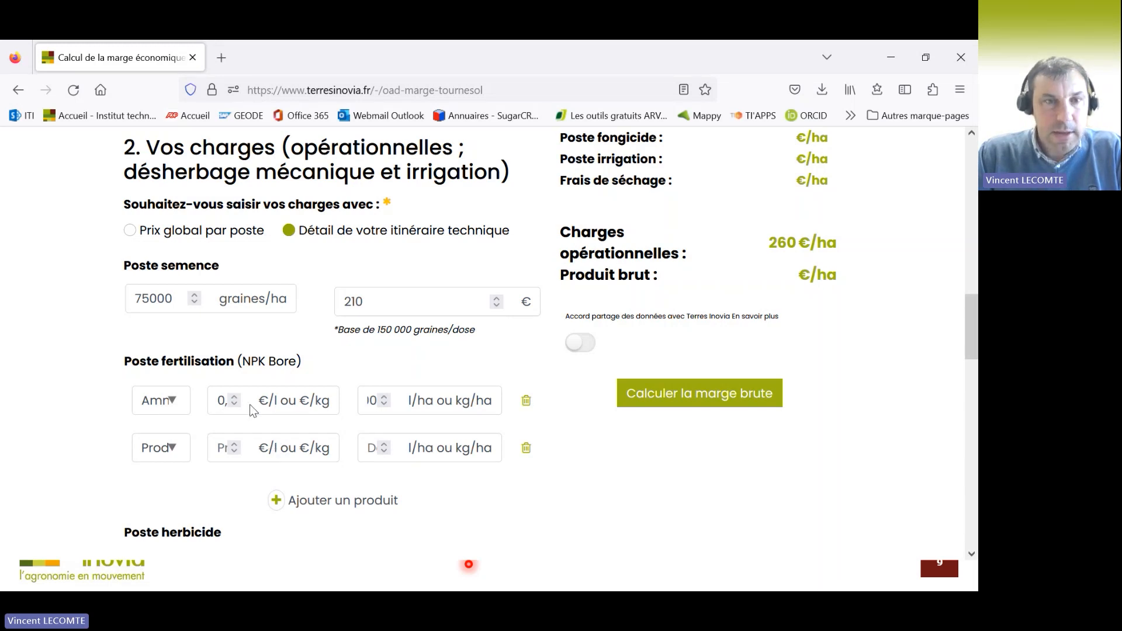
{"action": "left_click", "coordinate": [174, 451]}
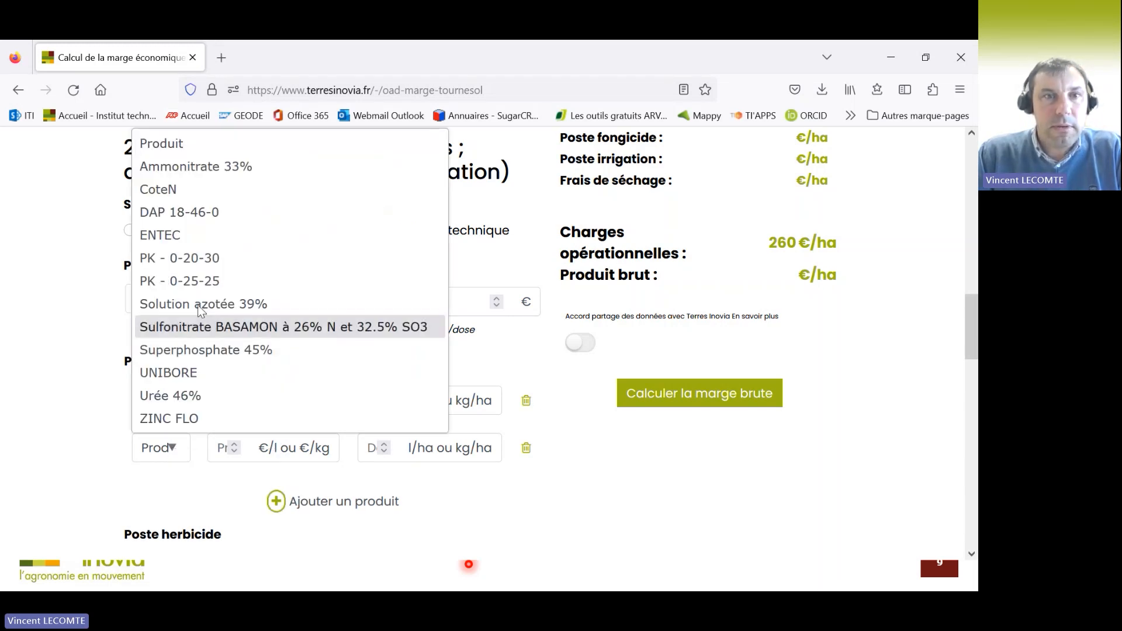
{"action": "left_click", "coordinate": [274, 281]}
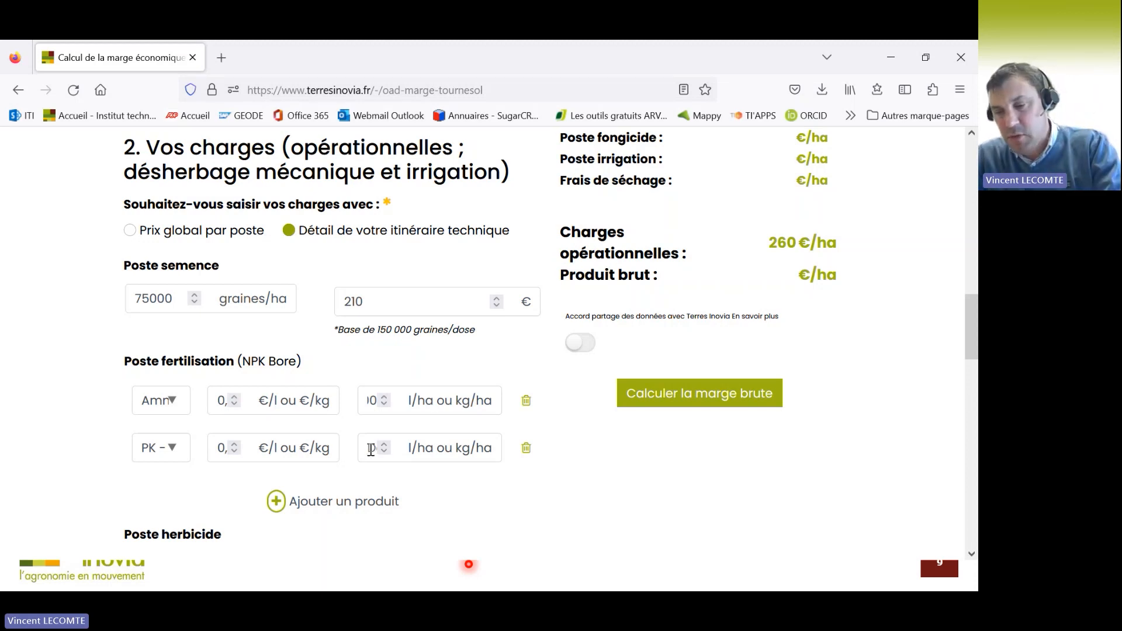
{"action": "type", "text": "16"}
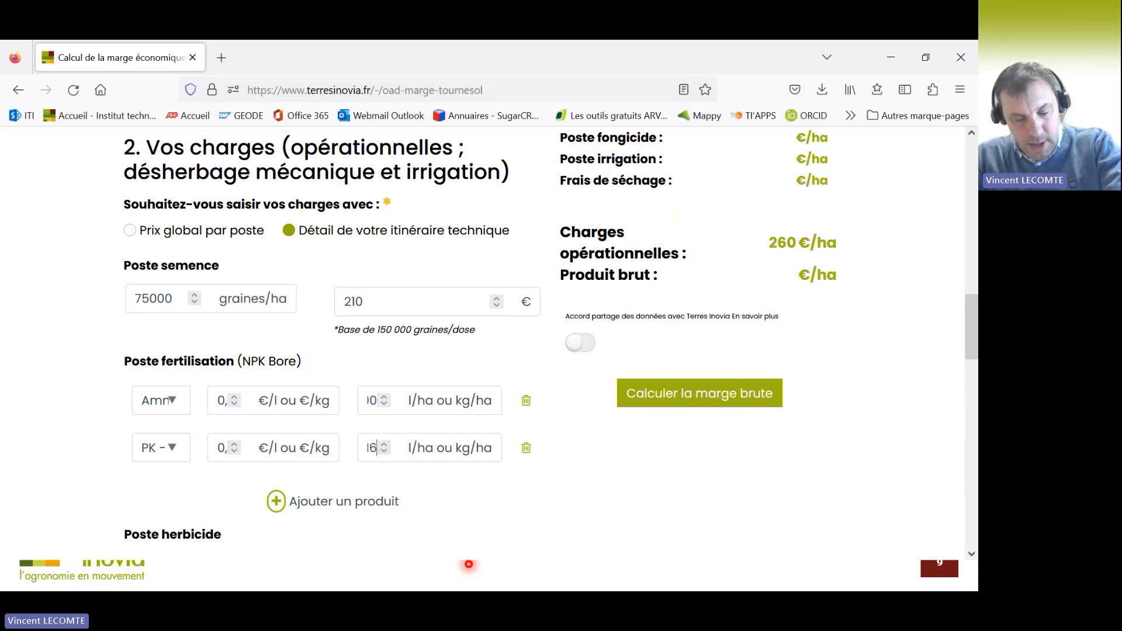
{"action": "type", "text": "0"}
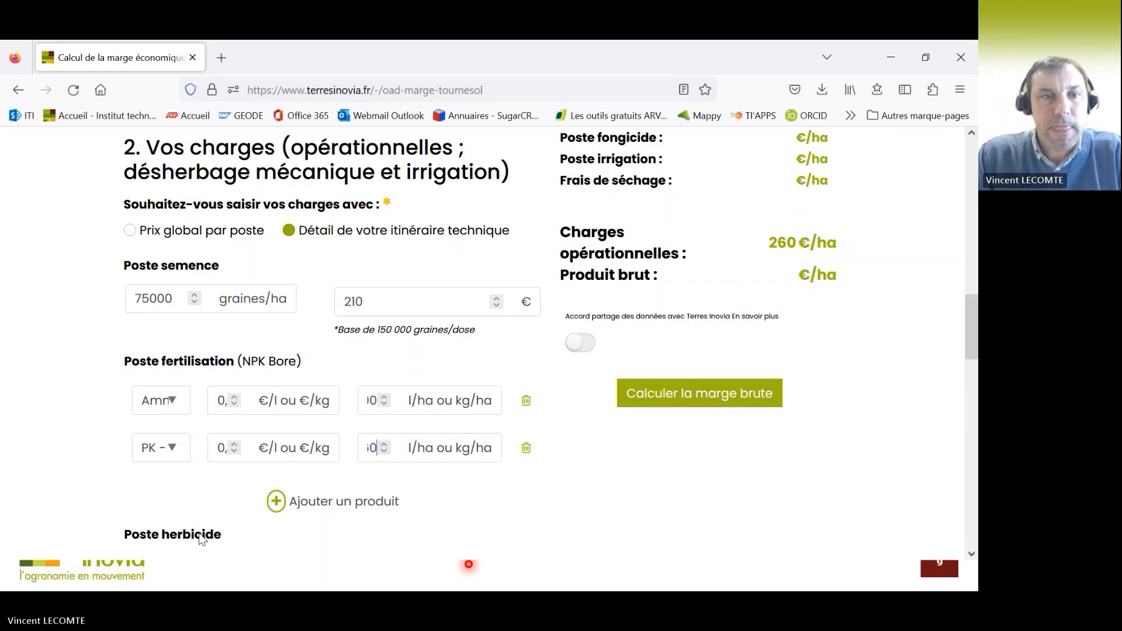
Step: Add ATIC AQUA(ATIC AQUA) as a product under Poste herbicide with a dose of 2 l/ha
{"action": "scroll", "coordinate": [200, 530], "scroll_direction": "down", "scroll_amount": 2}
{"action": "left_click", "coordinate": [277, 501]}
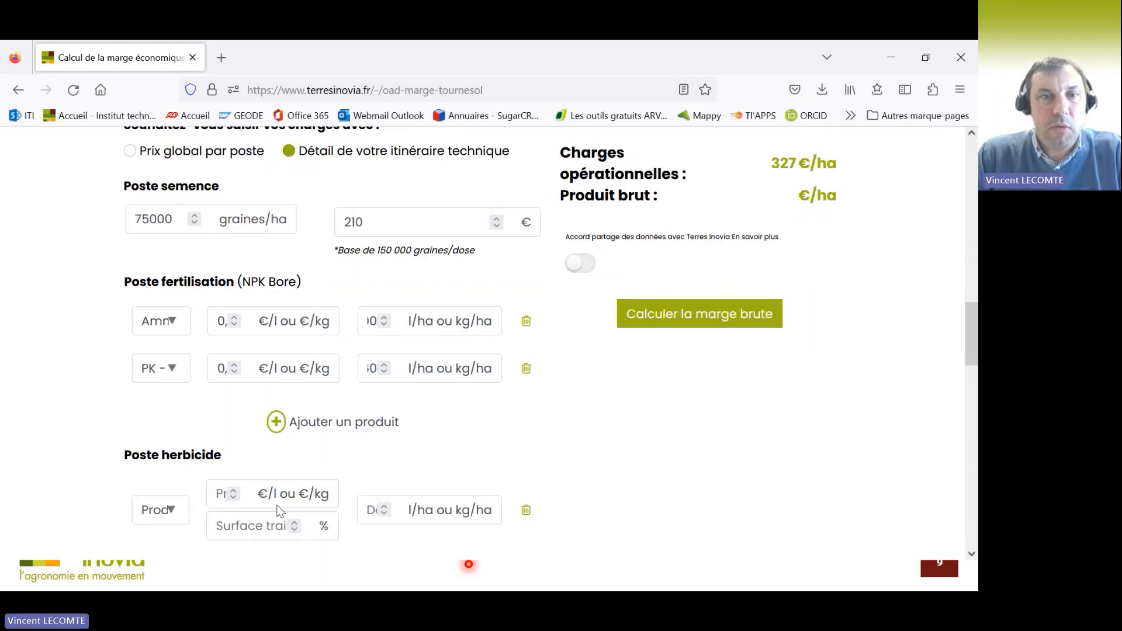
{"action": "scroll", "coordinate": [279, 510], "scroll_direction": "down", "scroll_amount": 2}
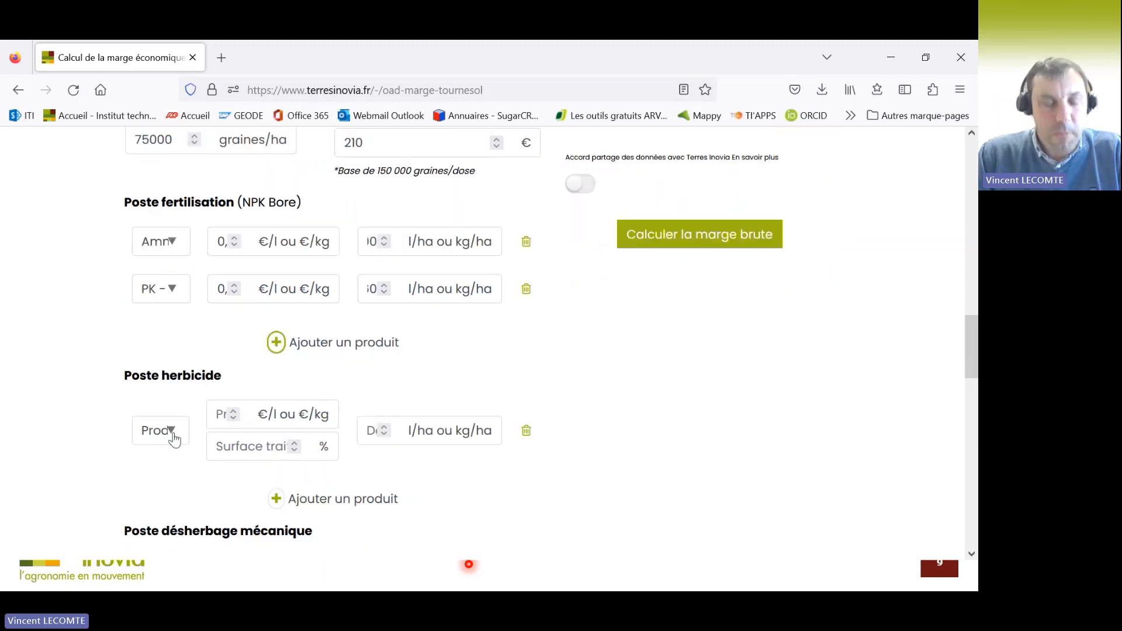
{"action": "left_click", "coordinate": [174, 438]}
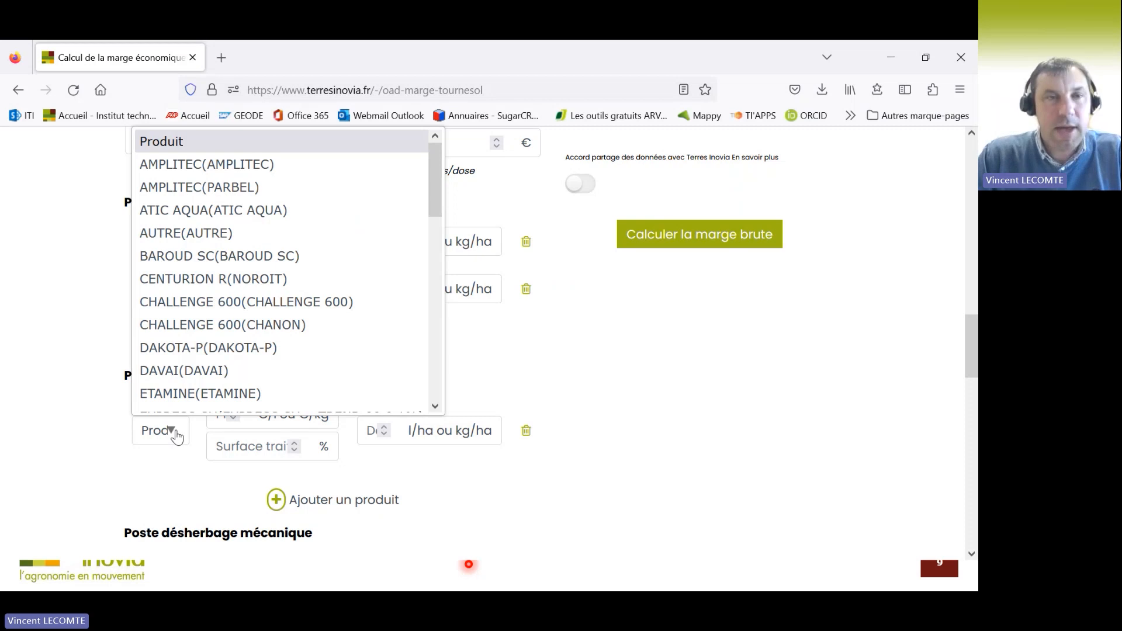
{"action": "left_click", "coordinate": [193, 210]}
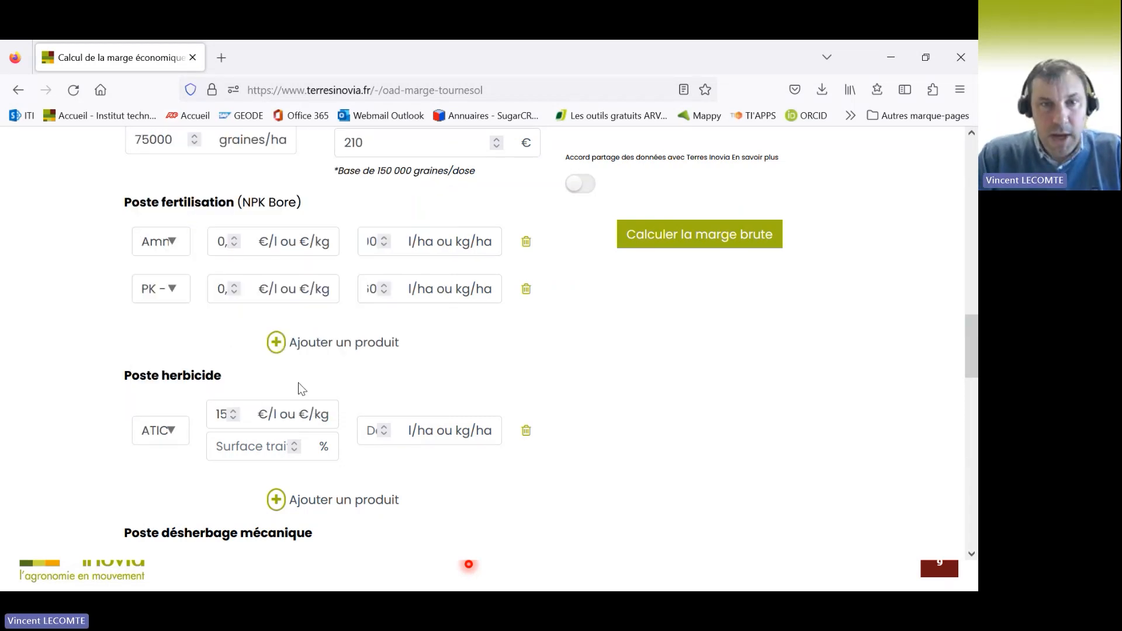
{"action": "type", "text": "2"}
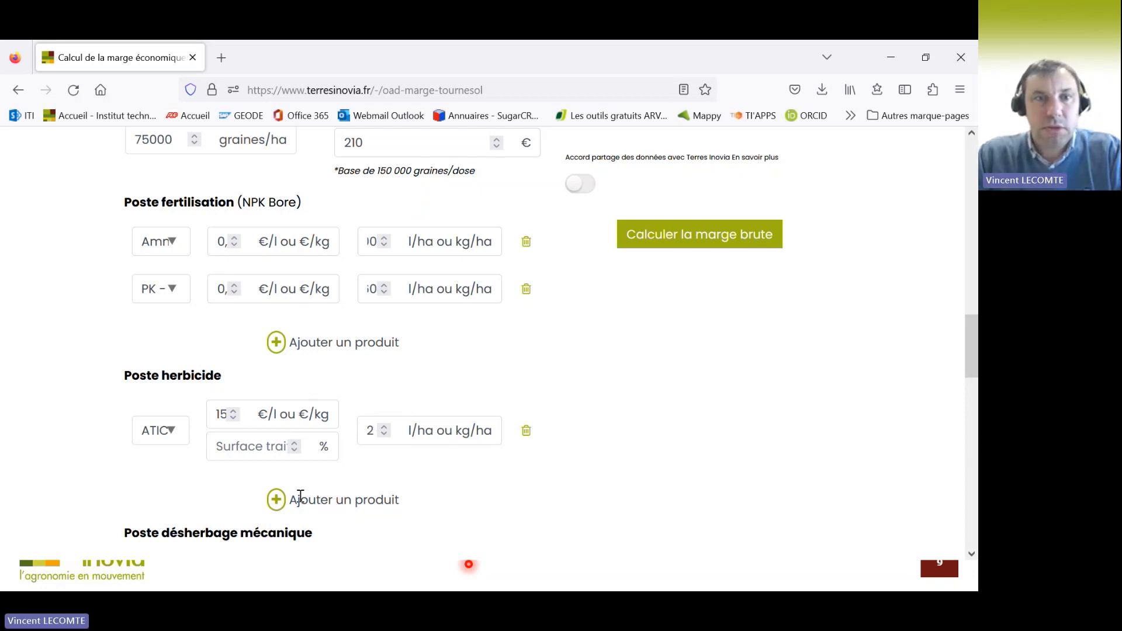
Step: Add PROMAN(INIGO) as a second herbicide product with a dose of 2 l/ha and a treated surface of 100 %
{"action": "left_click", "coordinate": [277, 499]}
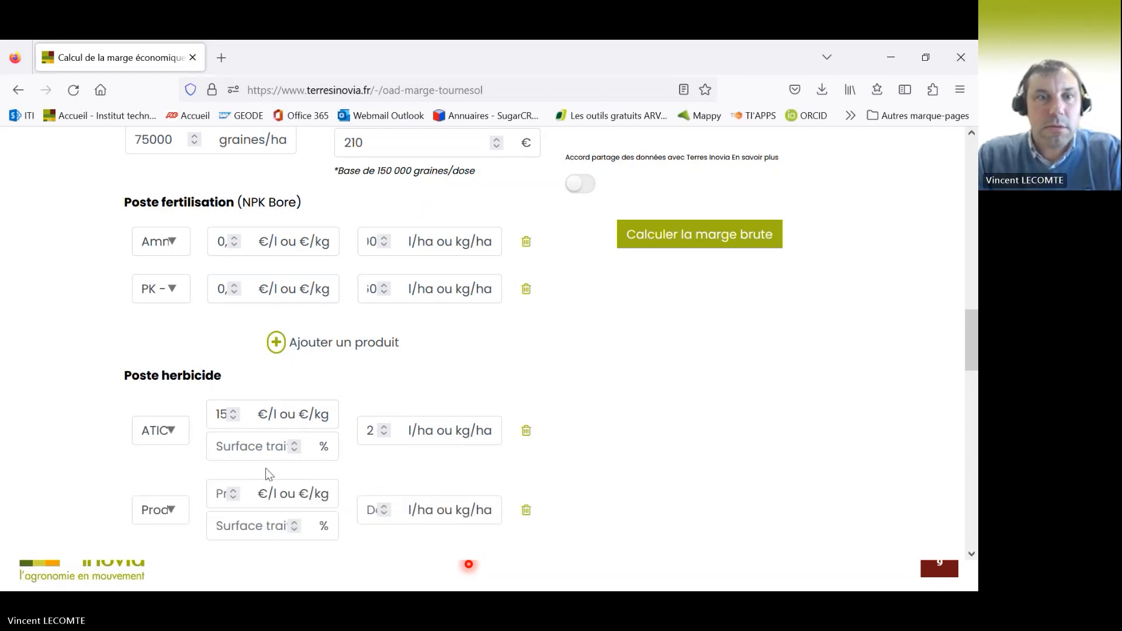
{"action": "left_click", "coordinate": [166, 512]}
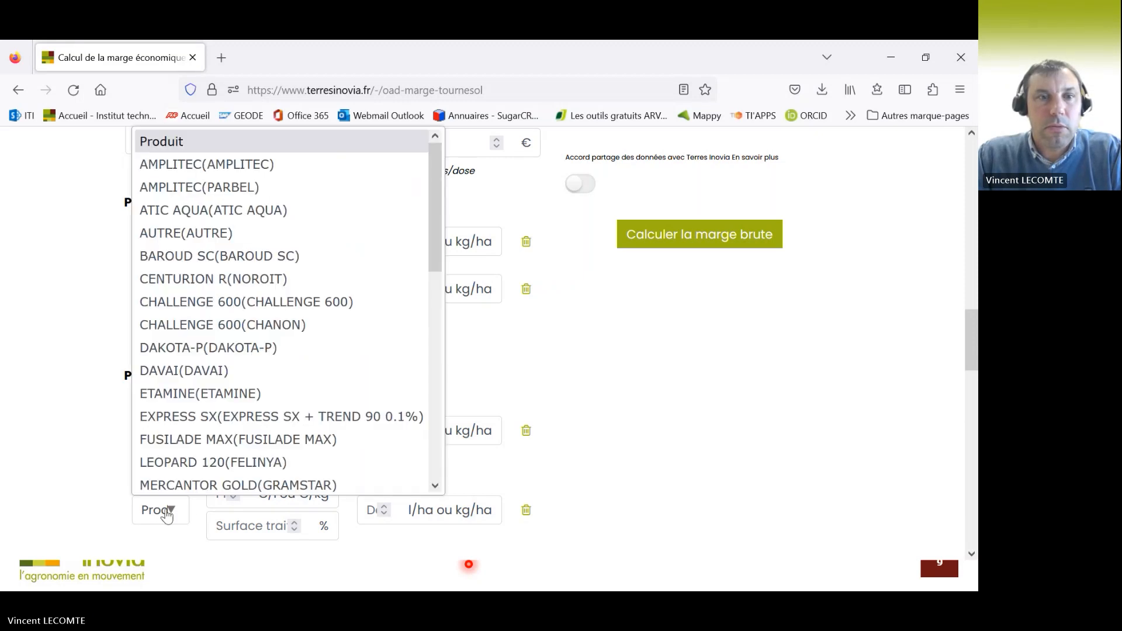
{"action": "scroll", "coordinate": [230, 406], "scroll_direction": "down", "scroll_amount": 4}
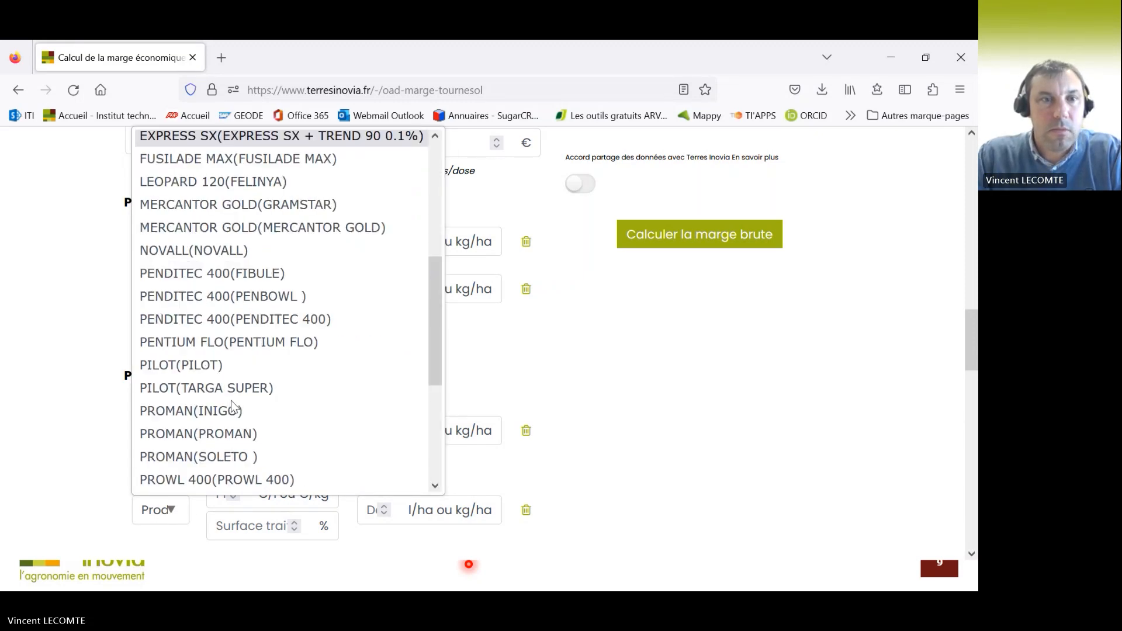
{"action": "scroll", "coordinate": [230, 401], "scroll_direction": "down", "scroll_amount": 3}
{"action": "scroll", "coordinate": [230, 401], "scroll_direction": "up", "scroll_amount": 2}
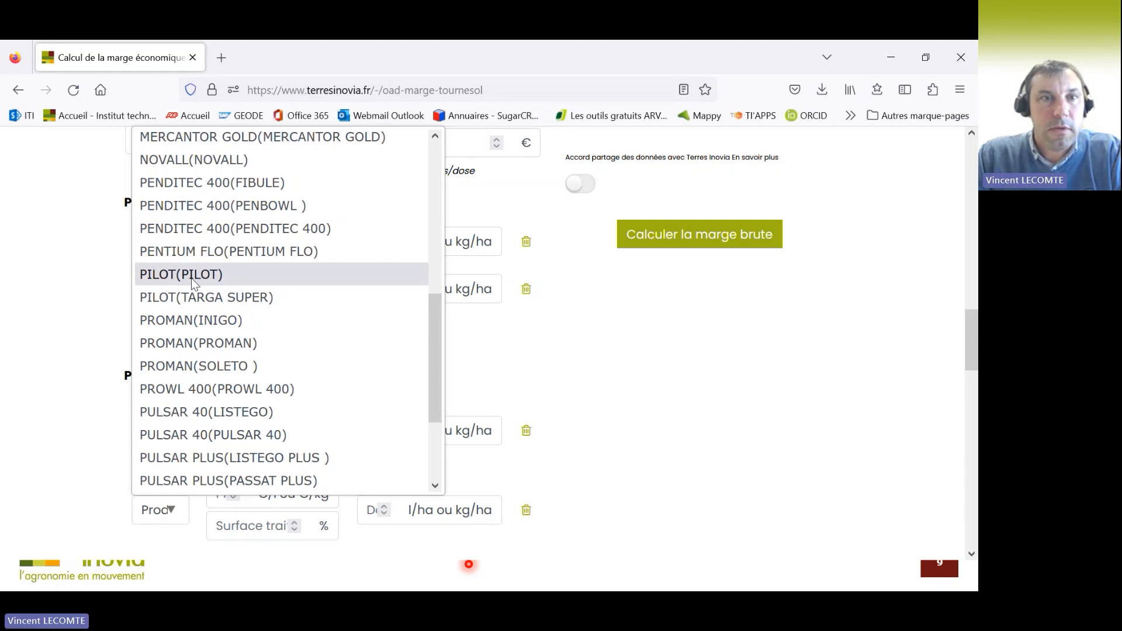
{"action": "left_click", "coordinate": [191, 322]}
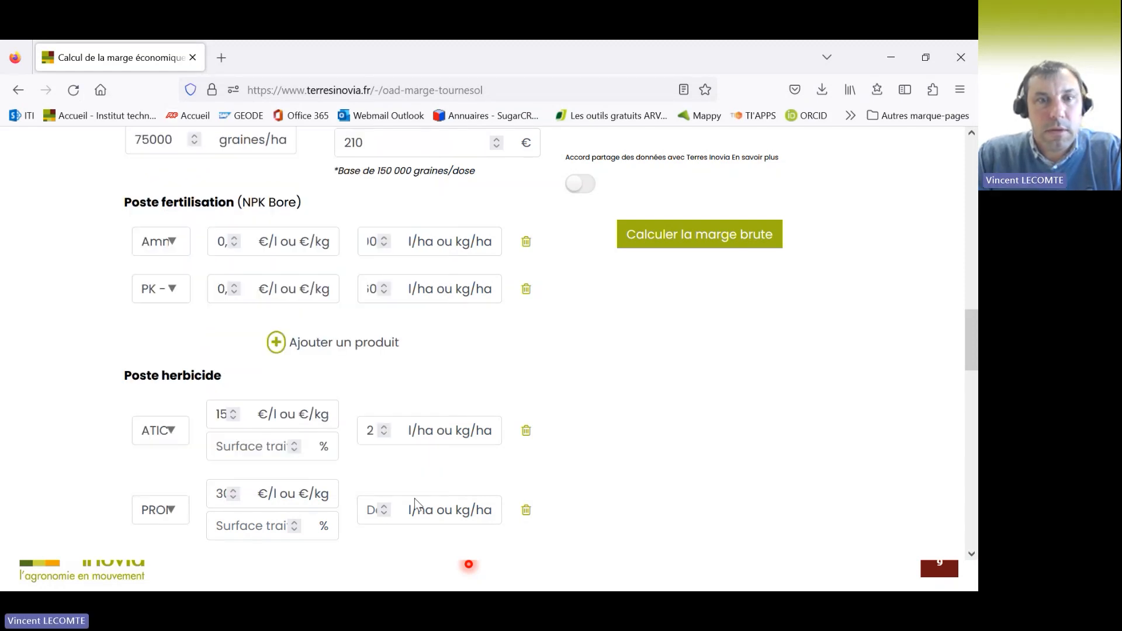
{"action": "left_click", "coordinate": [376, 509]}
{"action": "type", "text": "2"}
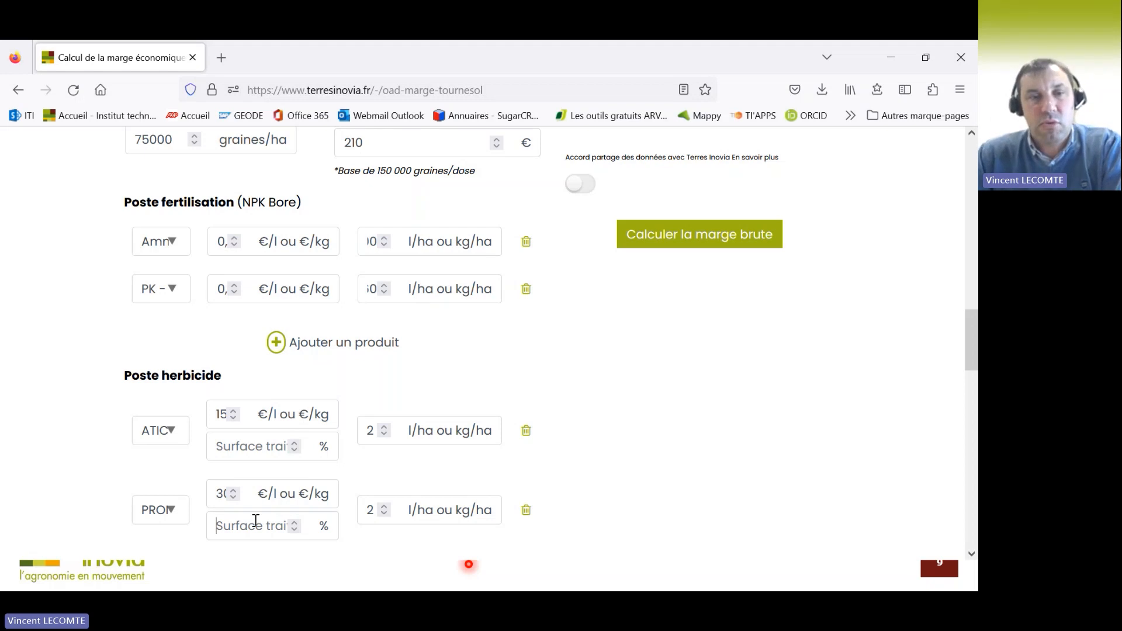
{"action": "type", "text": "100"}
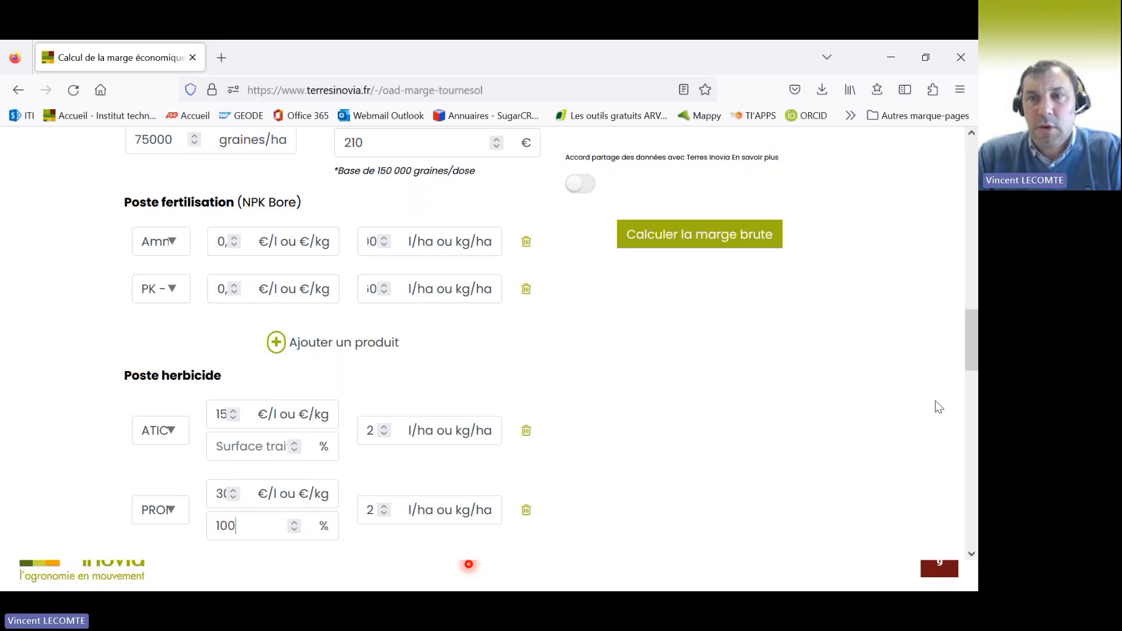
Step: Add the tool "bineuse 8 rangs avec guidage optique" with 1 pass under Poste désherbage mécanique
{"action": "scroll", "coordinate": [969, 372], "scroll_direction": "down", "scroll_amount": 3}
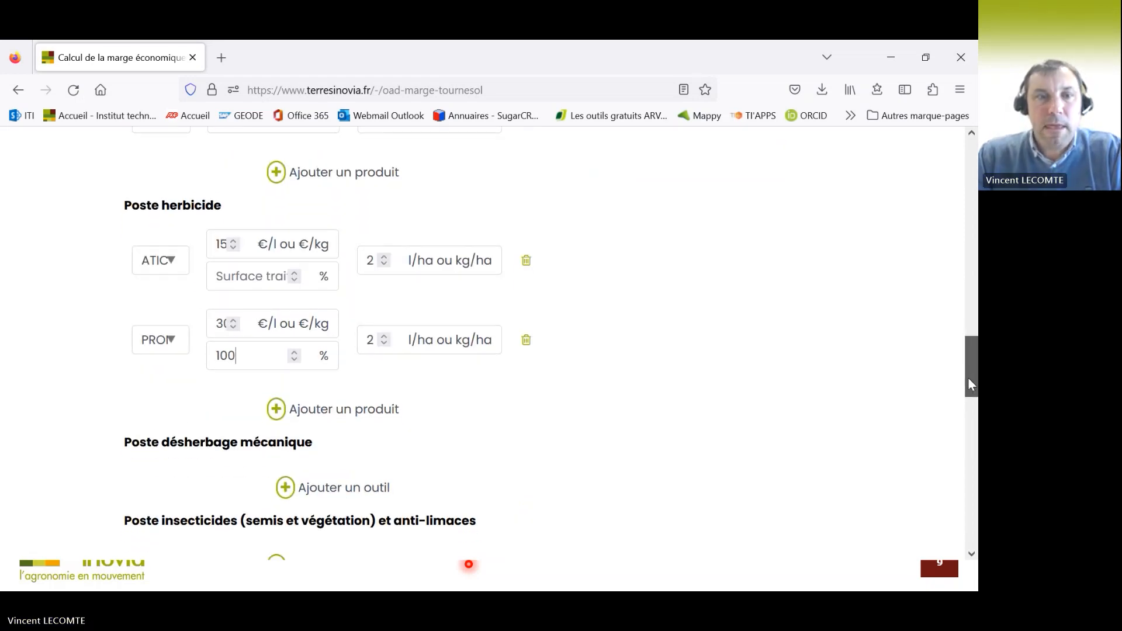
{"action": "left_click_drag", "start_coordinate": [969, 384], "coordinate": [965, 392]}
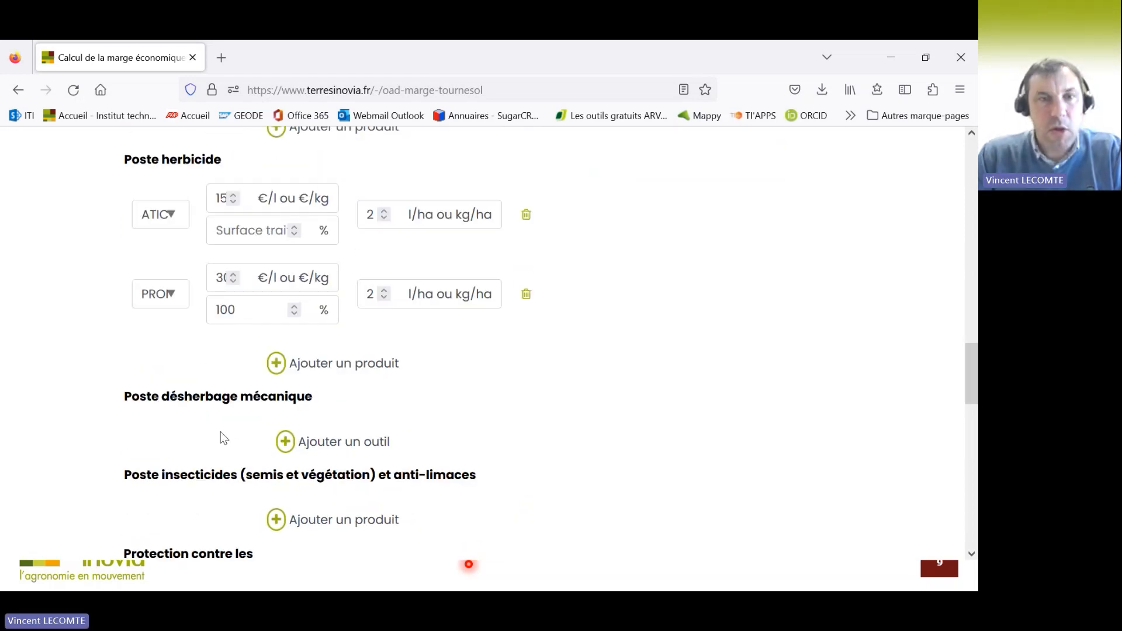
{"action": "left_click", "coordinate": [286, 442]}
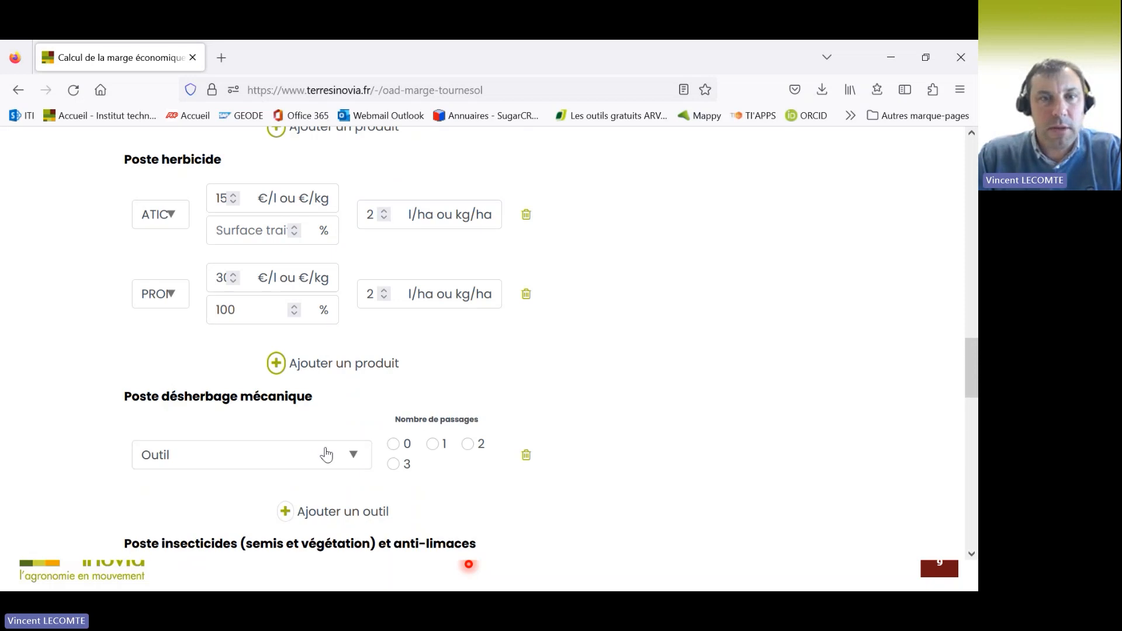
{"action": "left_click", "coordinate": [433, 444]}
{"action": "left_click", "coordinate": [350, 460]}
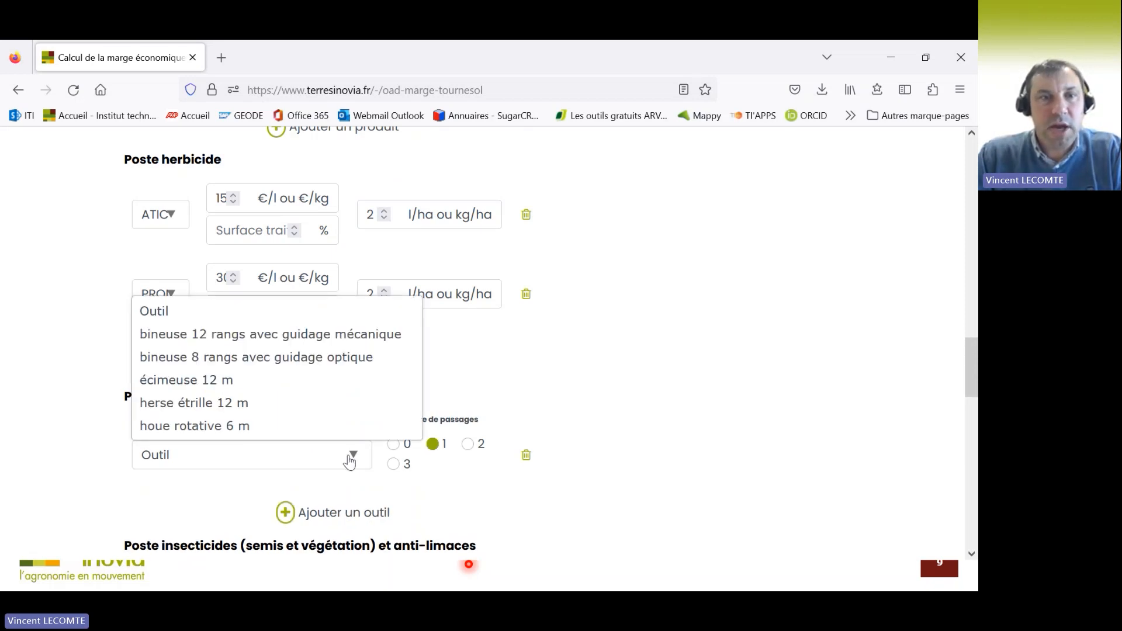
{"action": "left_click", "coordinate": [292, 356]}
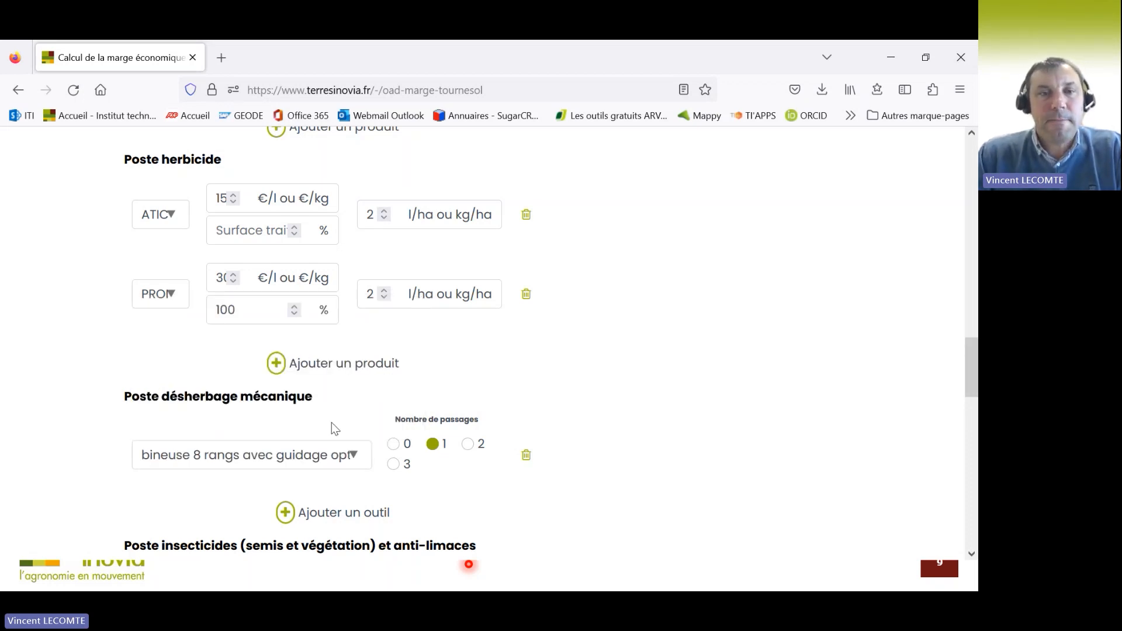
Step: Add SLUXX HP(SLUXX HP) under Poste insecticides et anti-limaces with a dose of 6 kg/ha
{"action": "scroll", "coordinate": [335, 429], "scroll_direction": "down", "scroll_amount": 5}
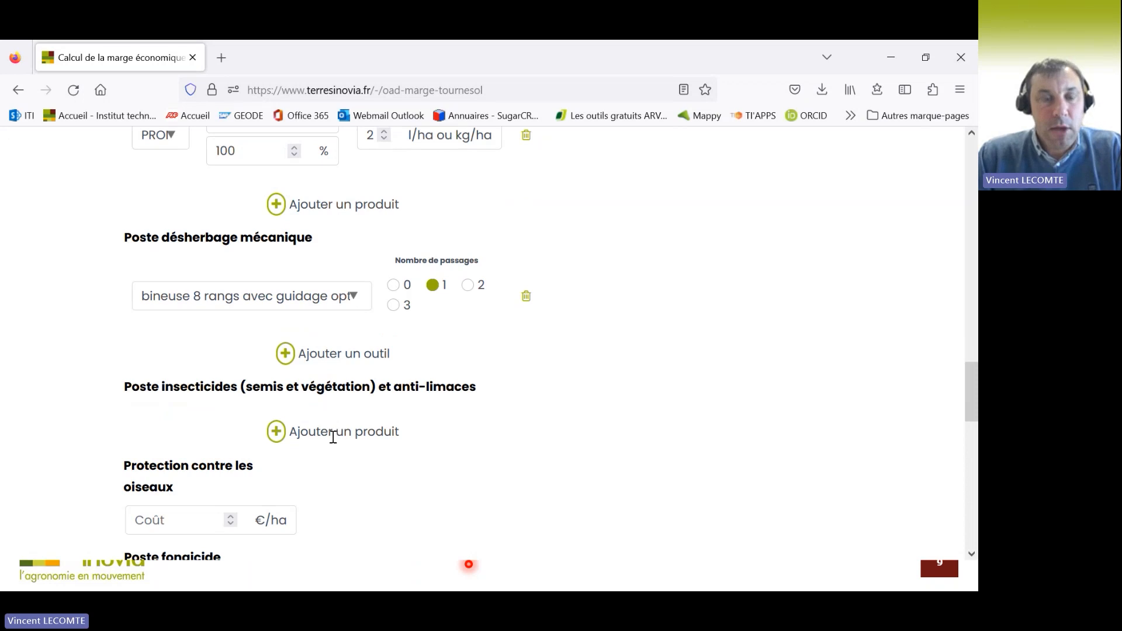
{"action": "left_click", "coordinate": [276, 432]}
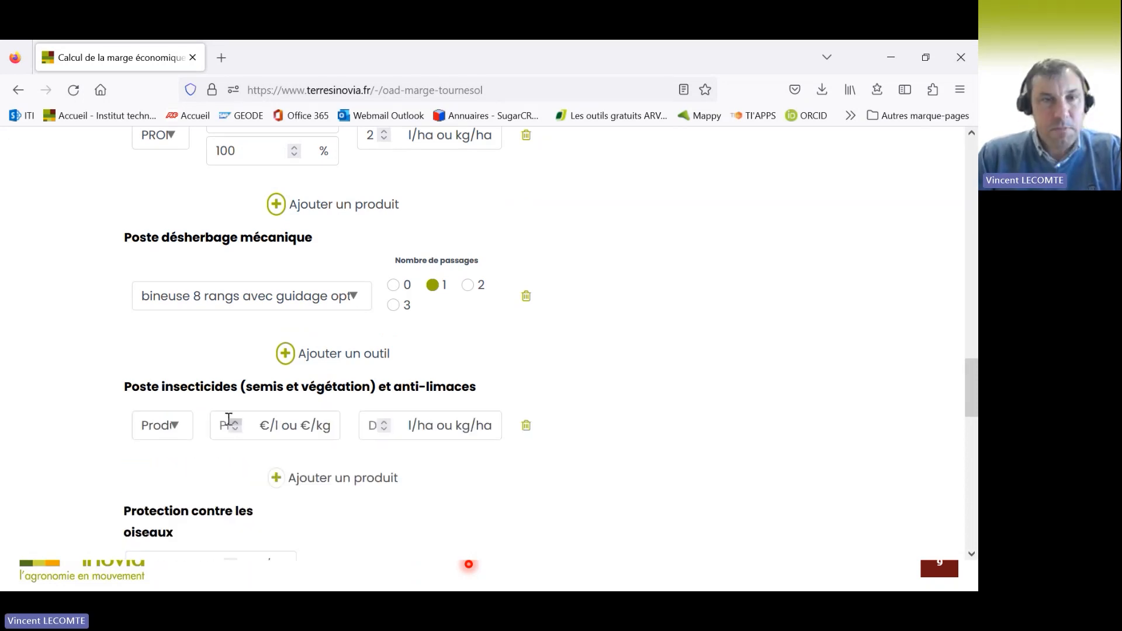
{"action": "left_click", "coordinate": [182, 426]}
{"action": "scroll", "coordinate": [202, 356], "scroll_direction": "down", "scroll_amount": 12}
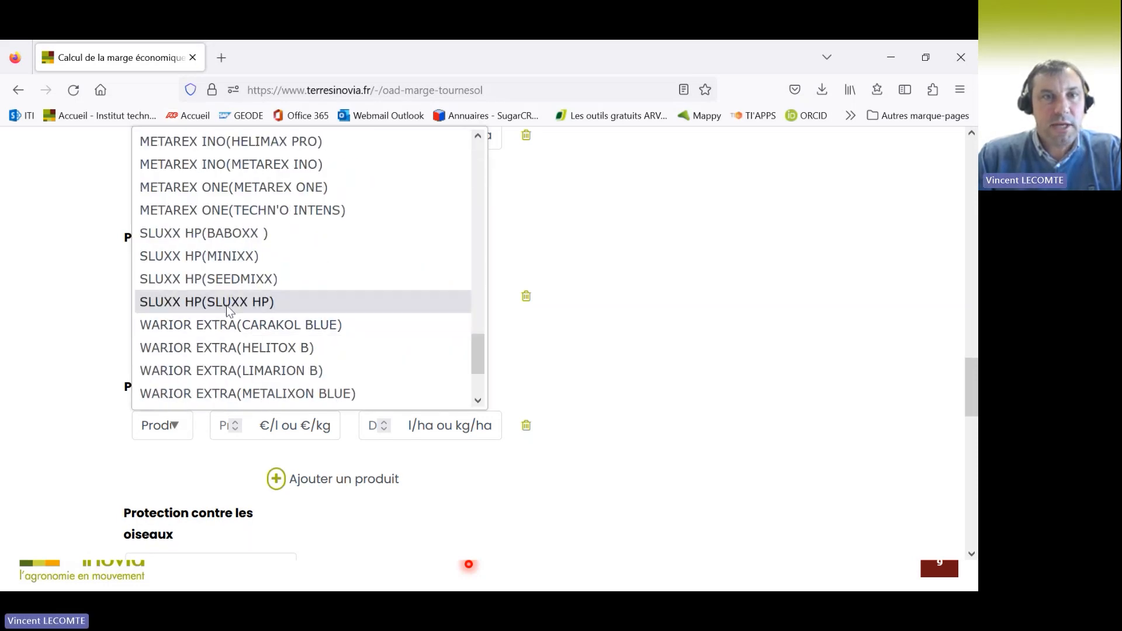
{"action": "left_click", "coordinate": [228, 302]}
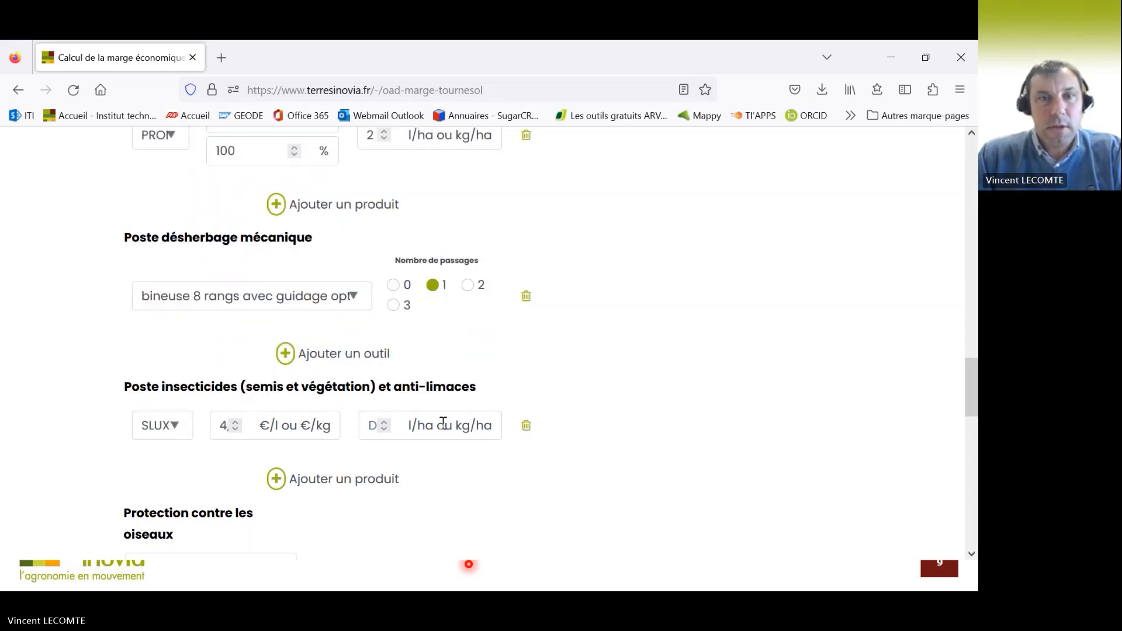
{"action": "left_click", "coordinate": [366, 425]}
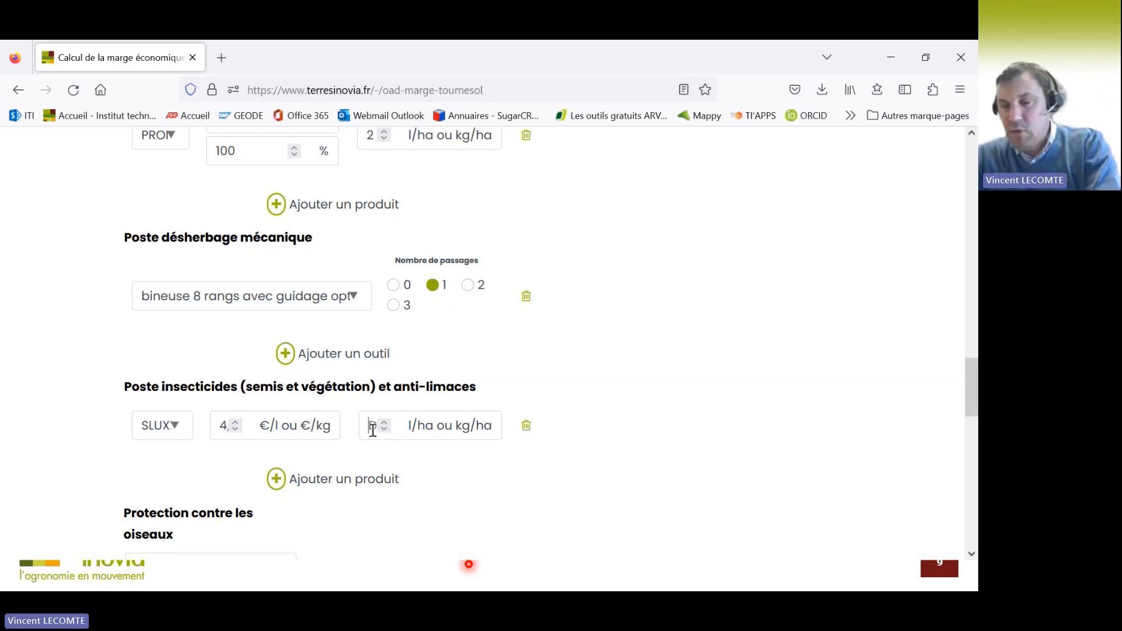
{"action": "type", "text": "6"}
Step: Set the bird protection cost (Protection contre les oiseaux) to 25 €/ha
{"action": "scroll", "coordinate": [325, 477], "scroll_direction": "down", "scroll_amount": 2}
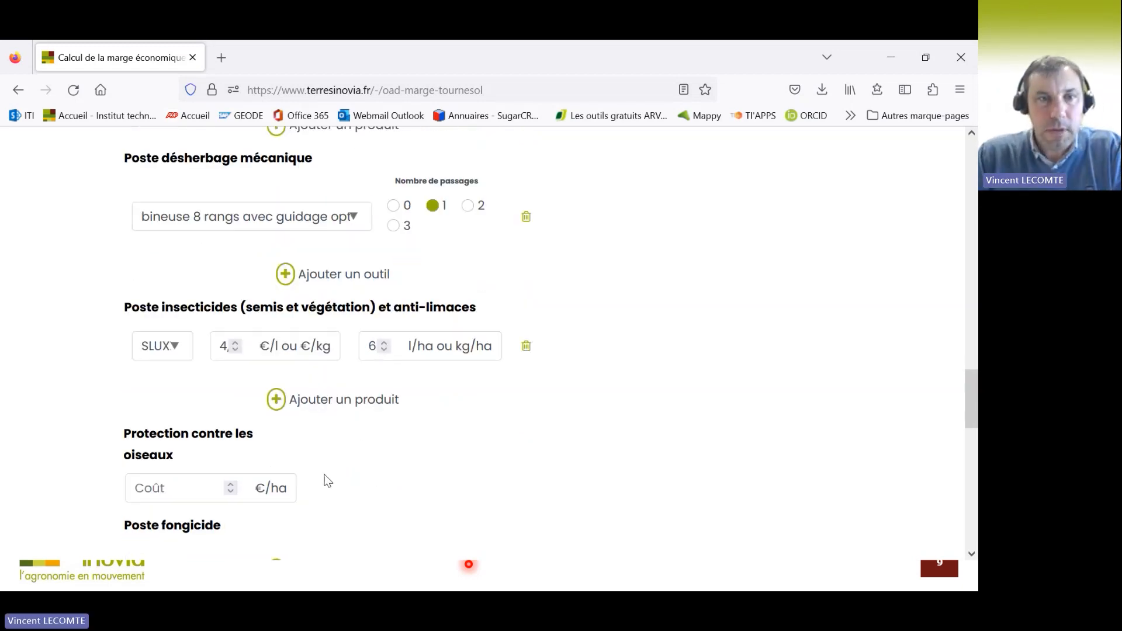
{"action": "scroll", "coordinate": [323, 467], "scroll_direction": "down", "scroll_amount": 2}
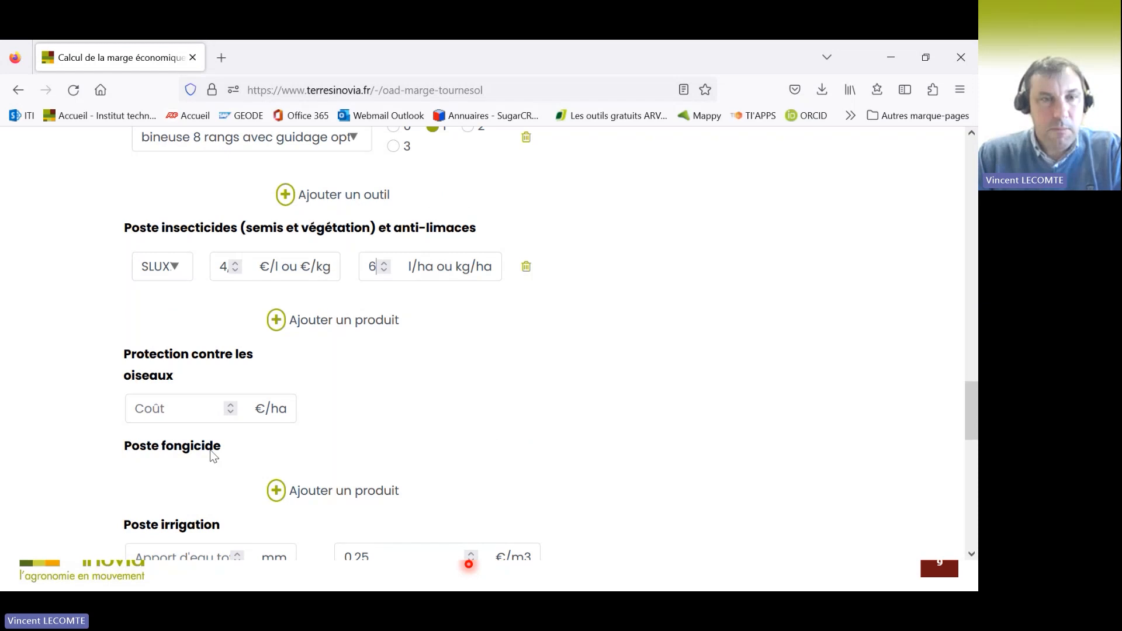
{"action": "left_click", "coordinate": [195, 402]}
{"action": "type", "text": "25"}
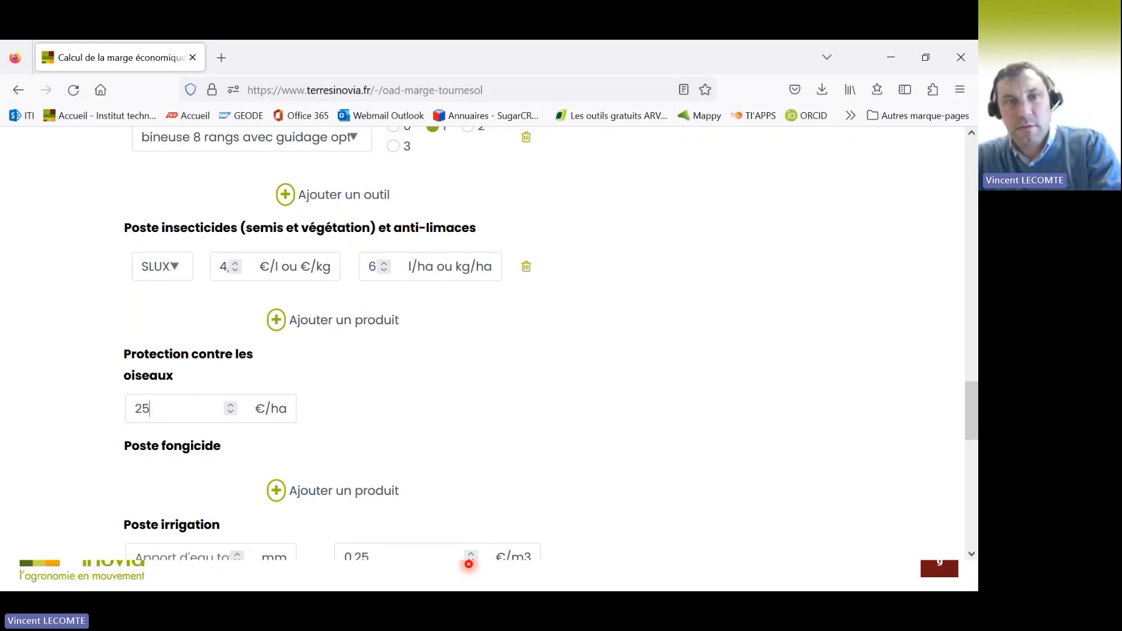
Step: Set the total water supply under Poste irrigation to 0 mm and the drying costs (Frais de séchage) to 0 €/ha
{"action": "scroll", "coordinate": [408, 454], "scroll_direction": "down", "scroll_amount": 3}
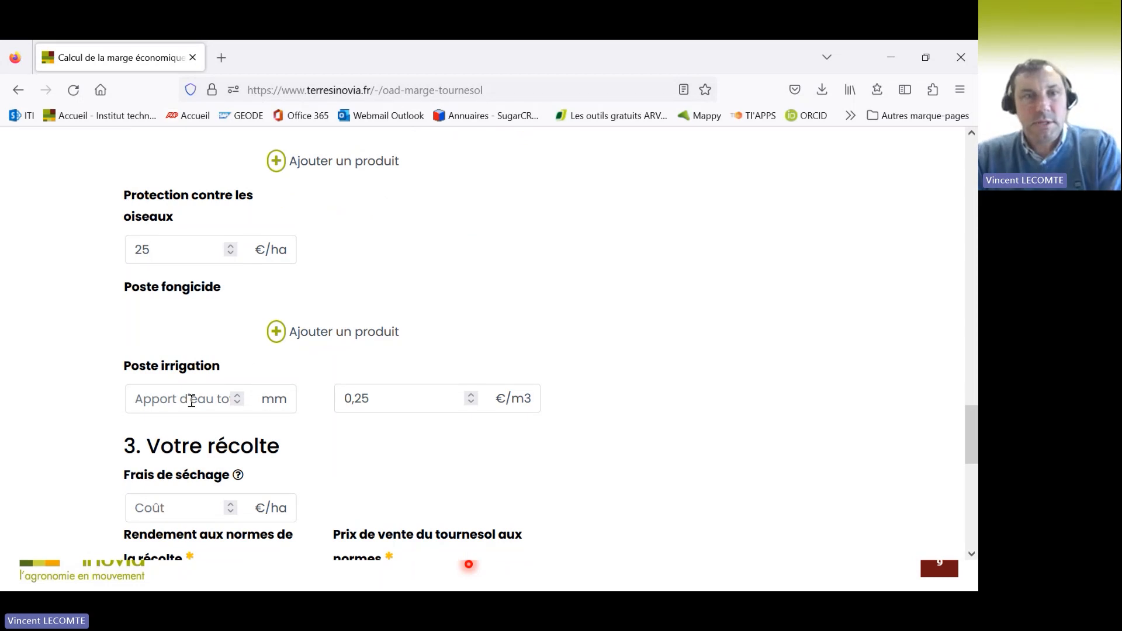
{"action": "type", "text": "0"}
{"action": "scroll", "coordinate": [190, 449], "scroll_direction": "down", "scroll_amount": 2}
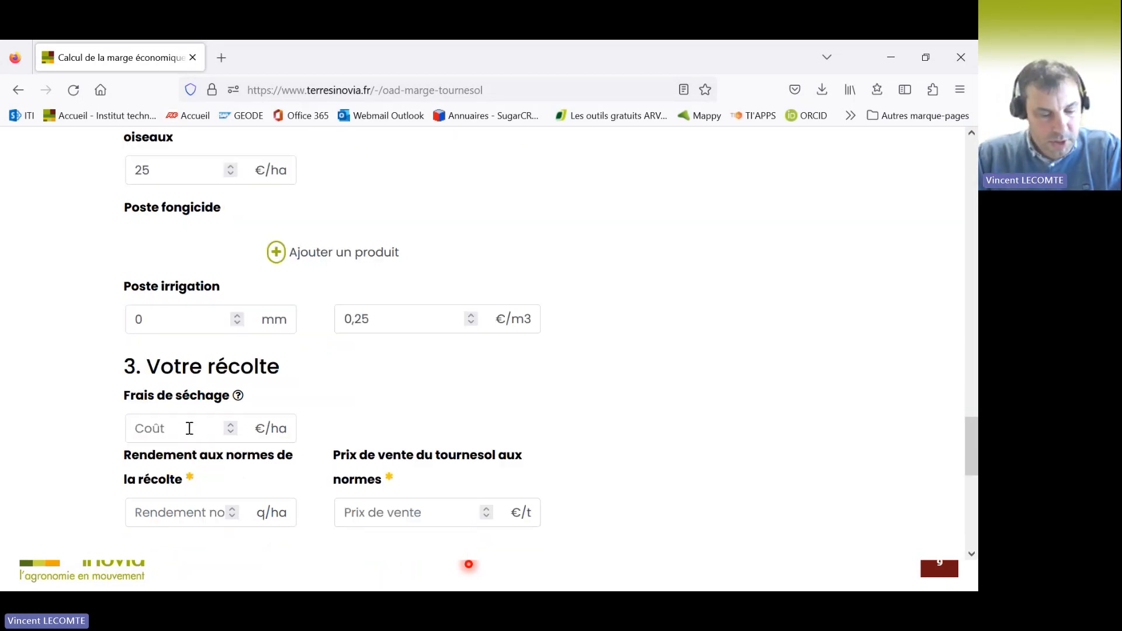
{"action": "type", "text": "0"}
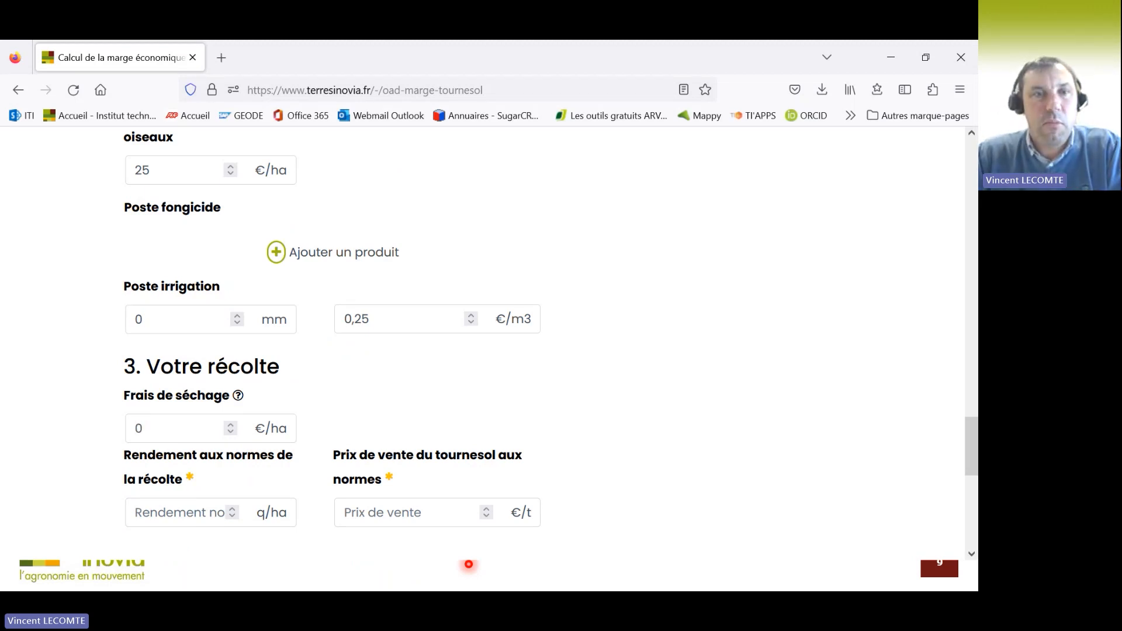
{"action": "mouse_move", "coordinate": [237, 397]}
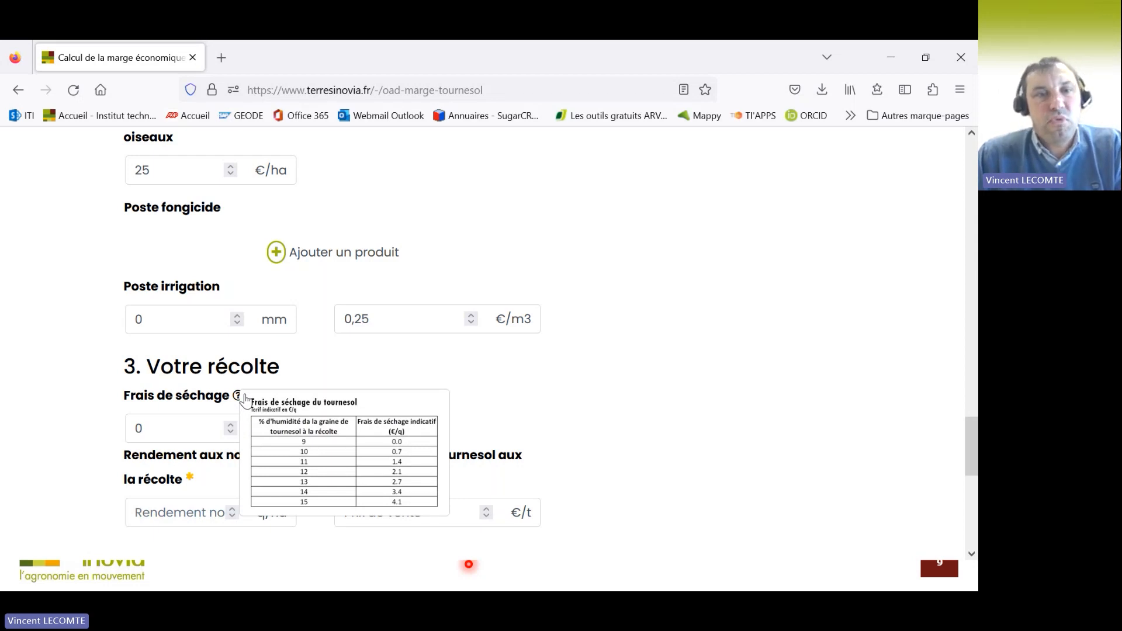
{"action": "scroll", "coordinate": [247, 401], "scroll_direction": "down", "scroll_amount": 2}
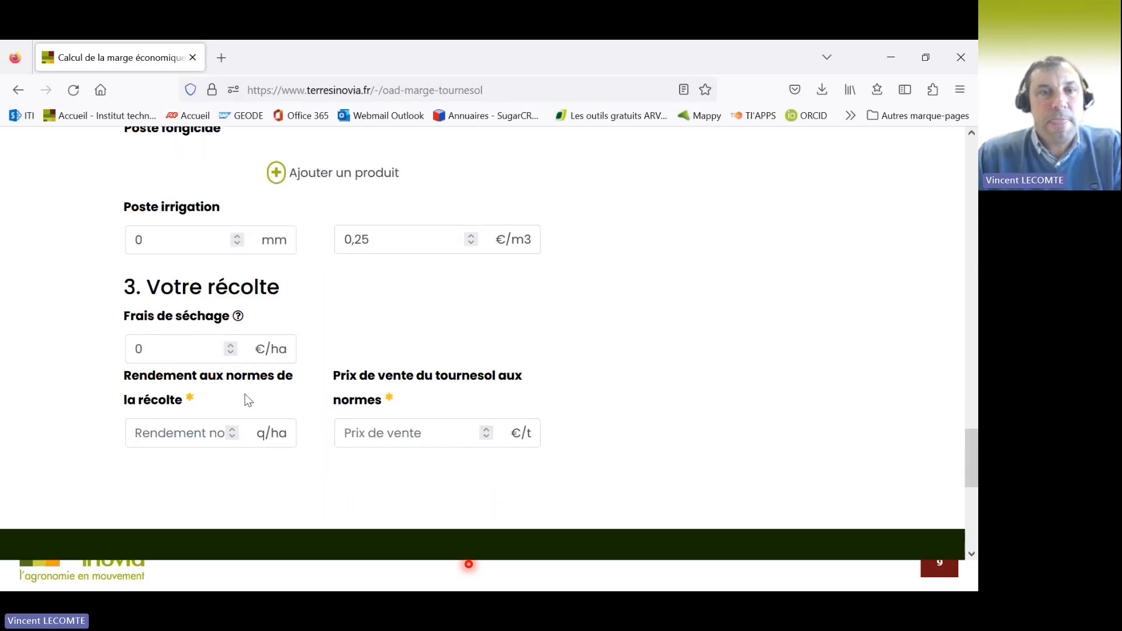
Step: Set the harvest yield to 23 q/ha and the sunflower selling price to 380 €/t
{"action": "left_click", "coordinate": [211, 430]}
{"action": "type", "text": "23"}
{"action": "left_click", "coordinate": [380, 437]}
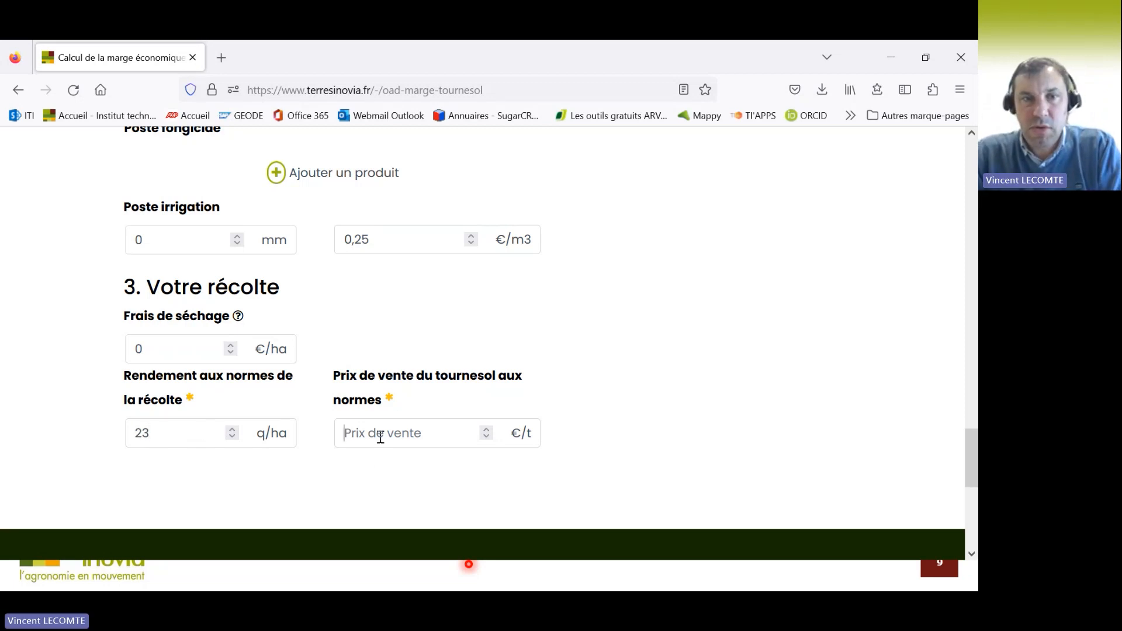
{"action": "type", "text": "380"}
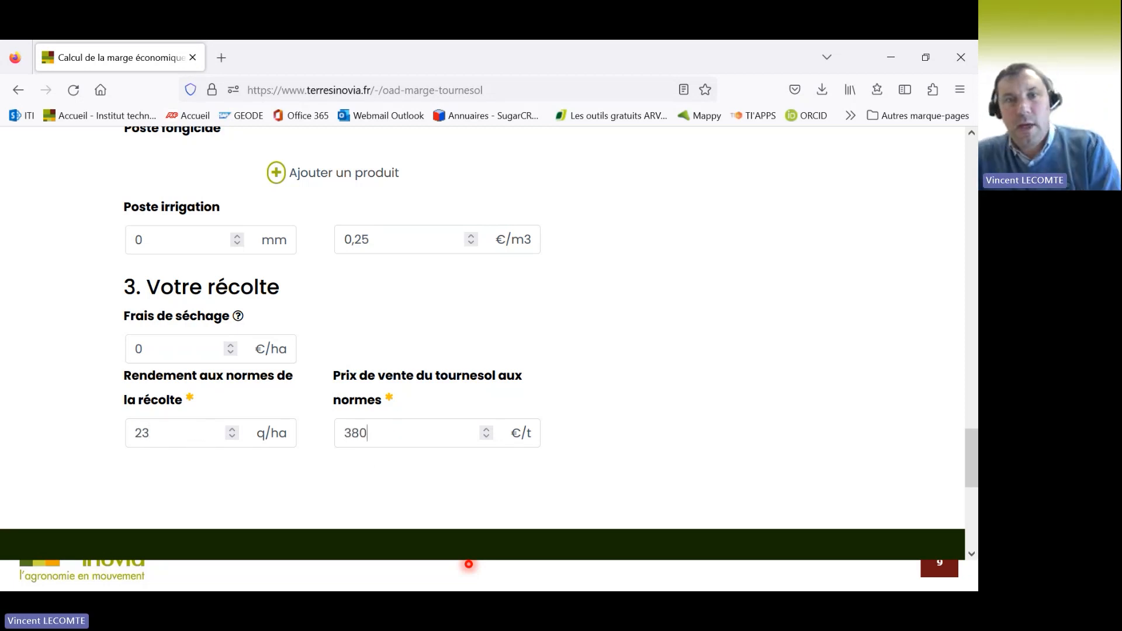
Step: Try to calculate the gross margin from the completed form
{"action": "scroll", "coordinate": [611, 385], "scroll_direction": "down", "scroll_amount": 1}
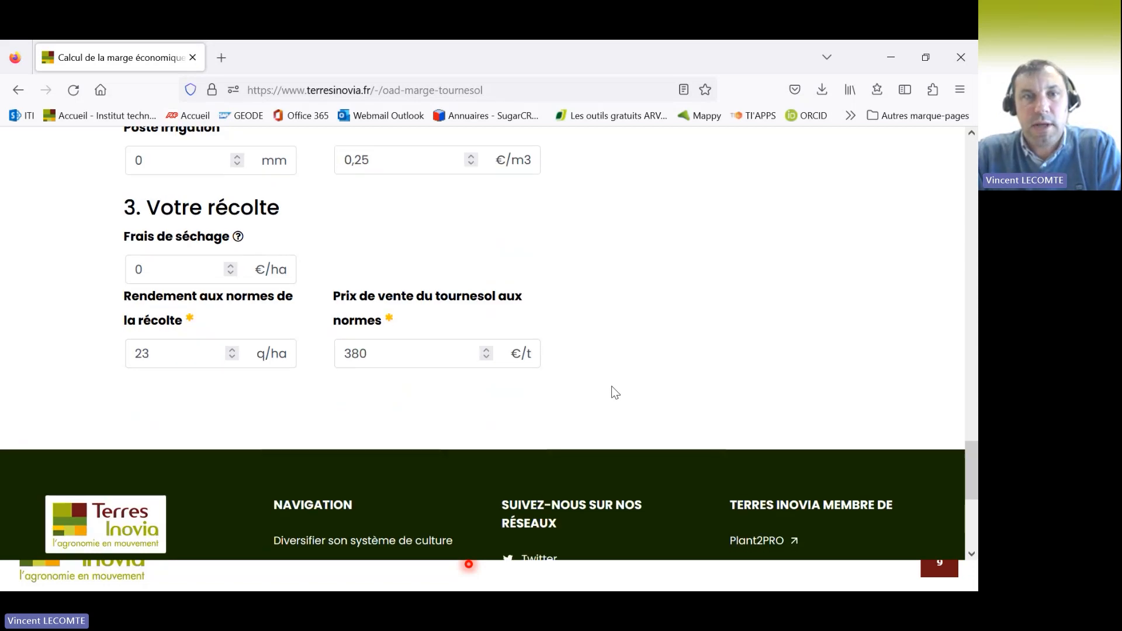
{"action": "scroll", "coordinate": [611, 386], "scroll_direction": "up", "scroll_amount": 5}
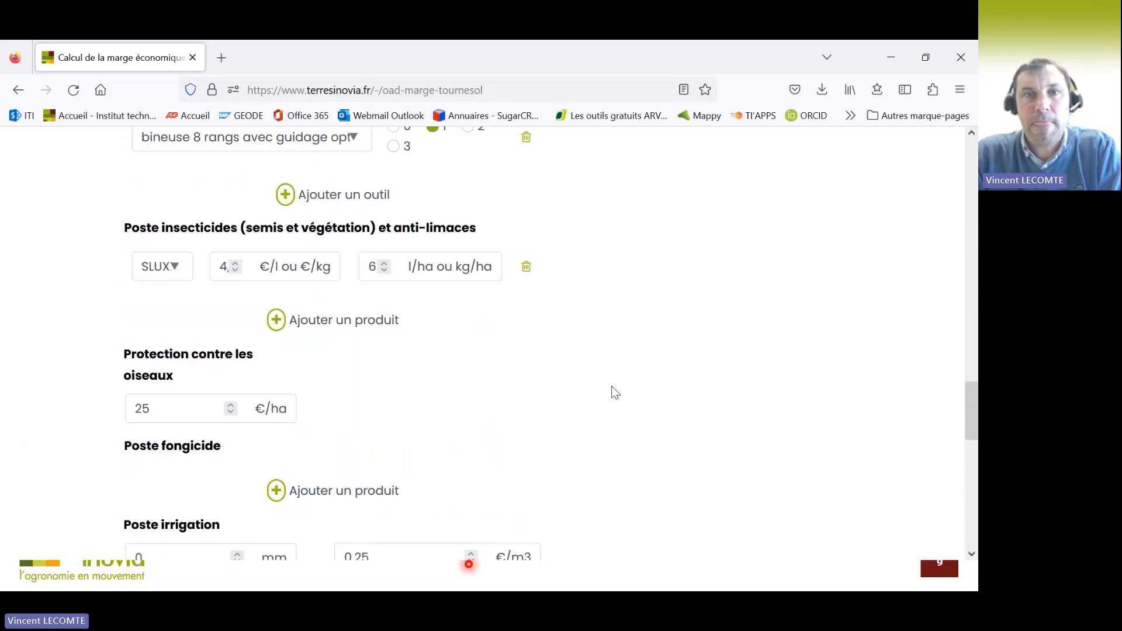
{"action": "scroll", "coordinate": [611, 386], "scroll_direction": "up", "scroll_amount": 8}
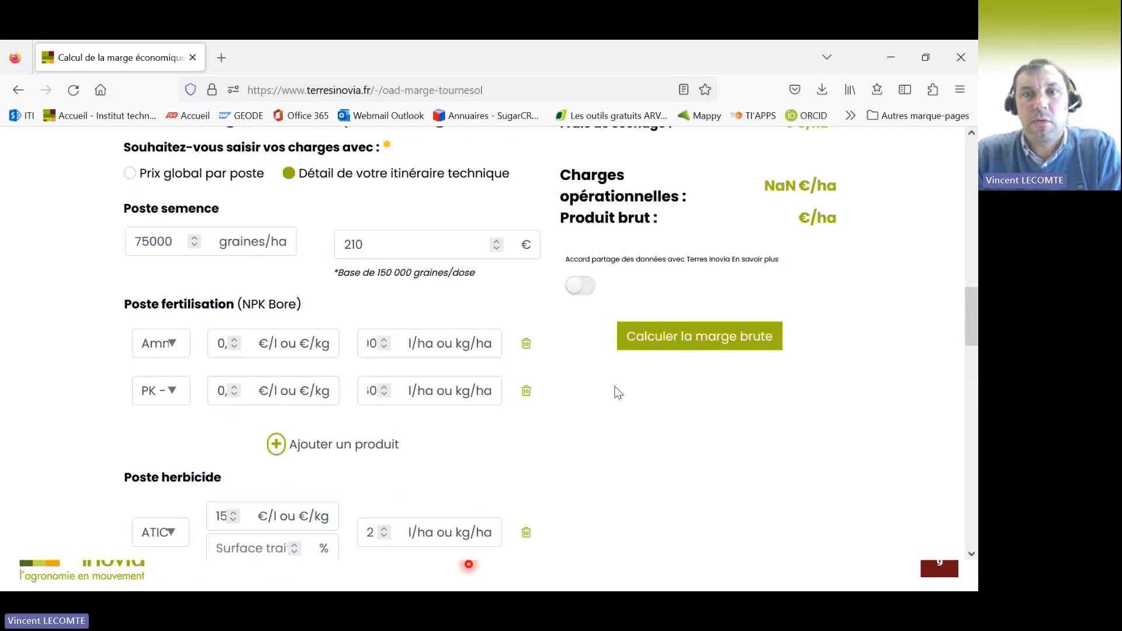
{"action": "left_click", "coordinate": [671, 340]}
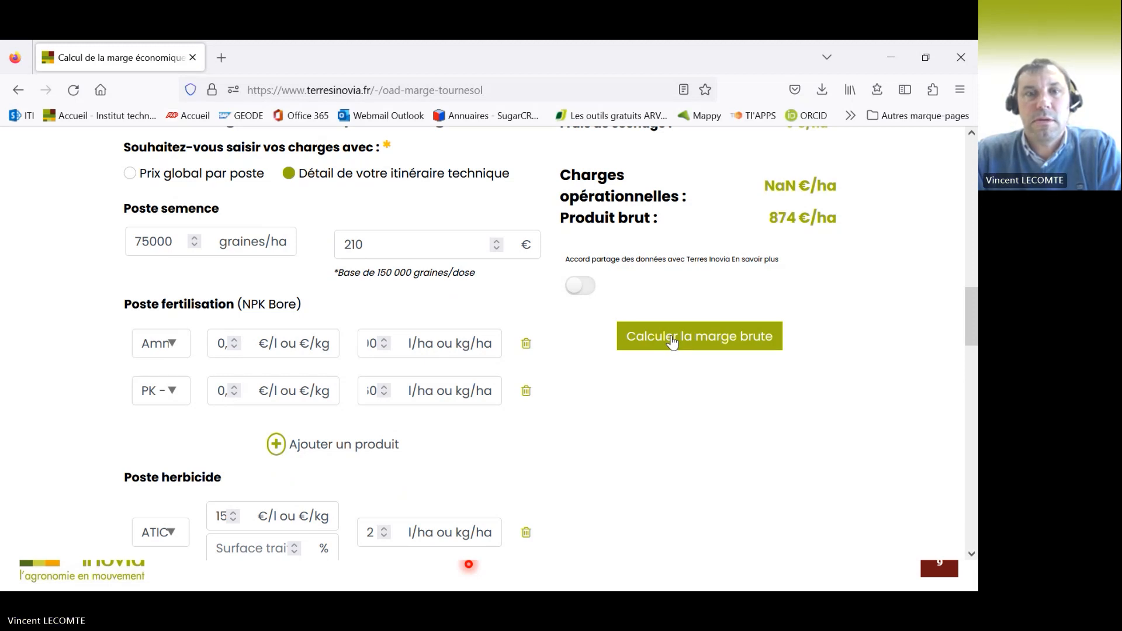
Step: Check the cost and harvest entries against the technical itinerary summary to find a missing or invalid value
{"action": "scroll", "coordinate": [670, 335], "scroll_direction": "down", "scroll_amount": 12}
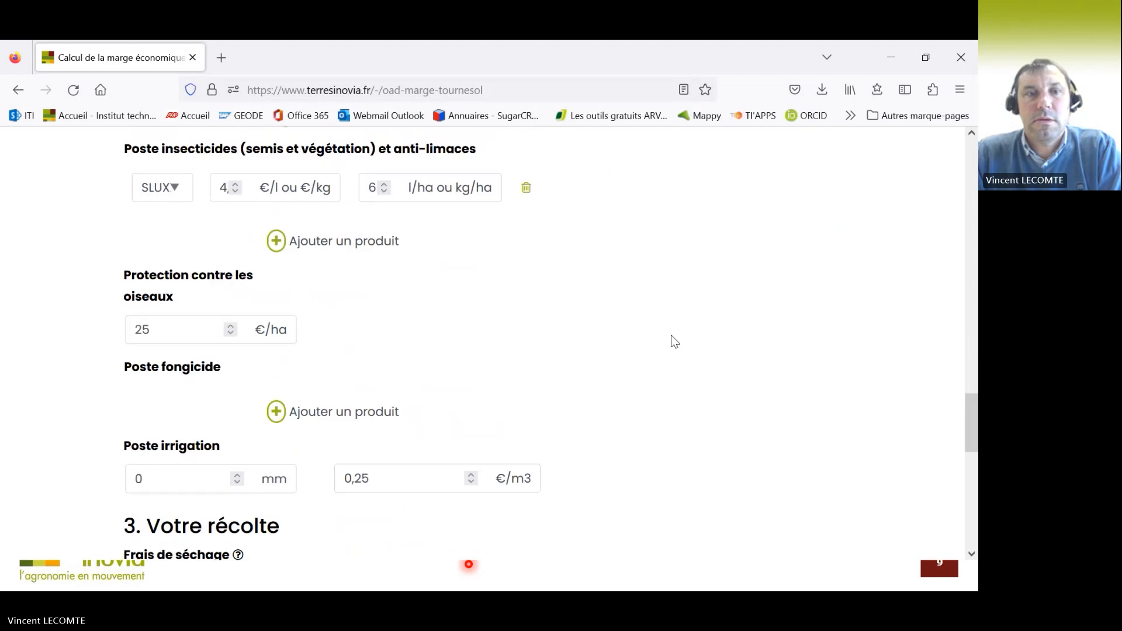
{"action": "scroll", "coordinate": [671, 336], "scroll_direction": "down", "scroll_amount": 3}
{"action": "scroll", "coordinate": [672, 335], "scroll_direction": "up", "scroll_amount": 15}
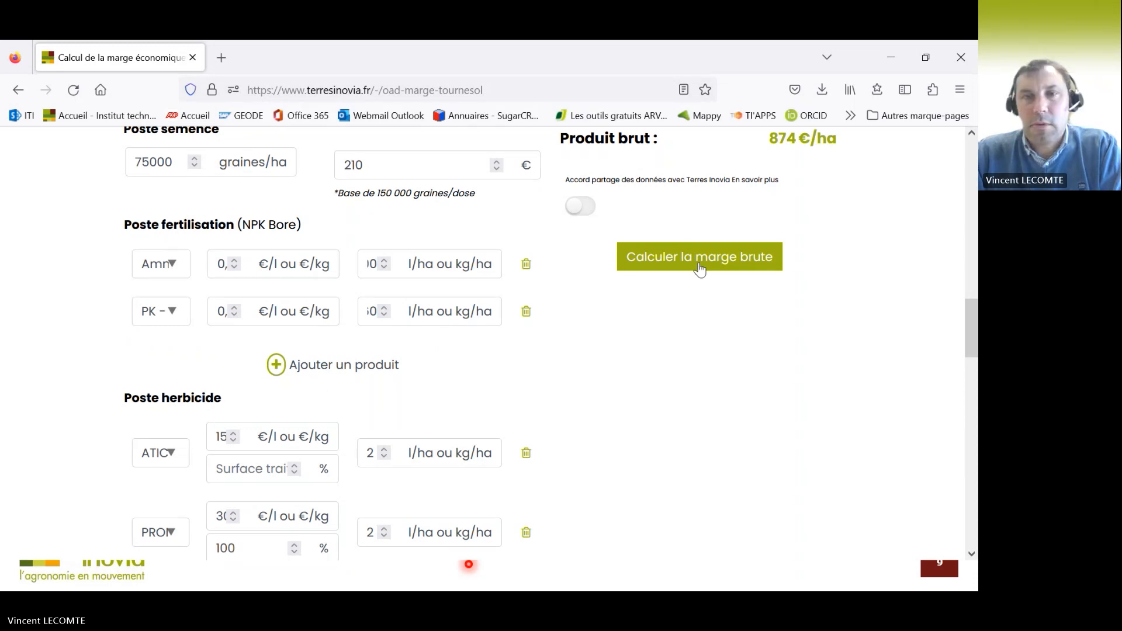
{"action": "scroll", "coordinate": [700, 270], "scroll_direction": "down", "scroll_amount": 7}
{"action": "scroll", "coordinate": [701, 269], "scroll_direction": "down", "scroll_amount": 4}
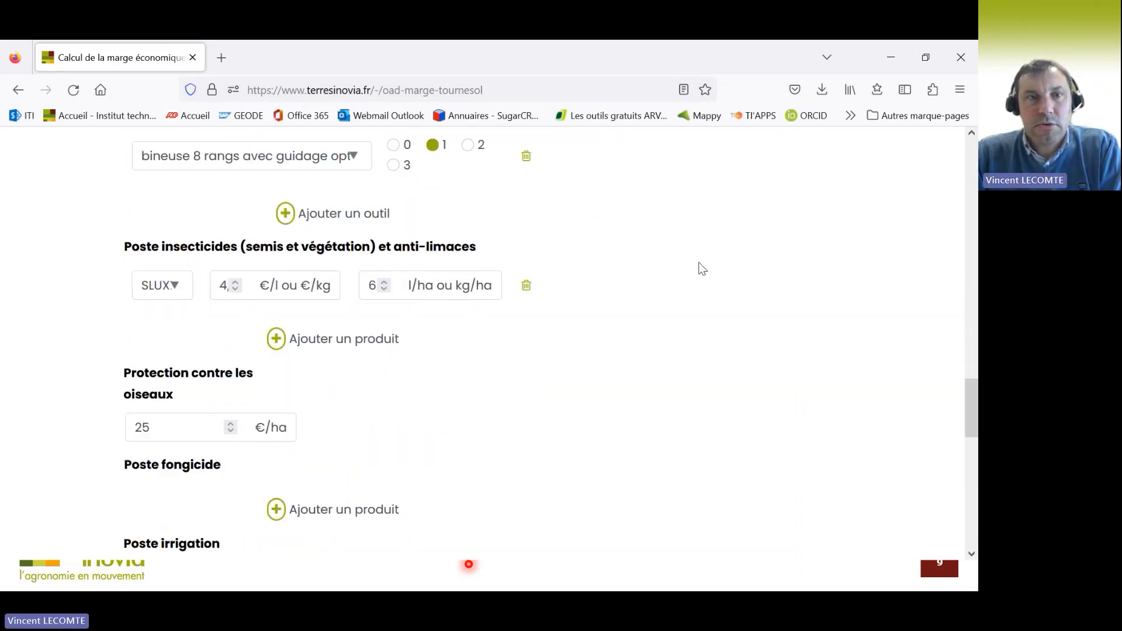
{"action": "scroll", "coordinate": [702, 269], "scroll_direction": "down", "scroll_amount": 3}
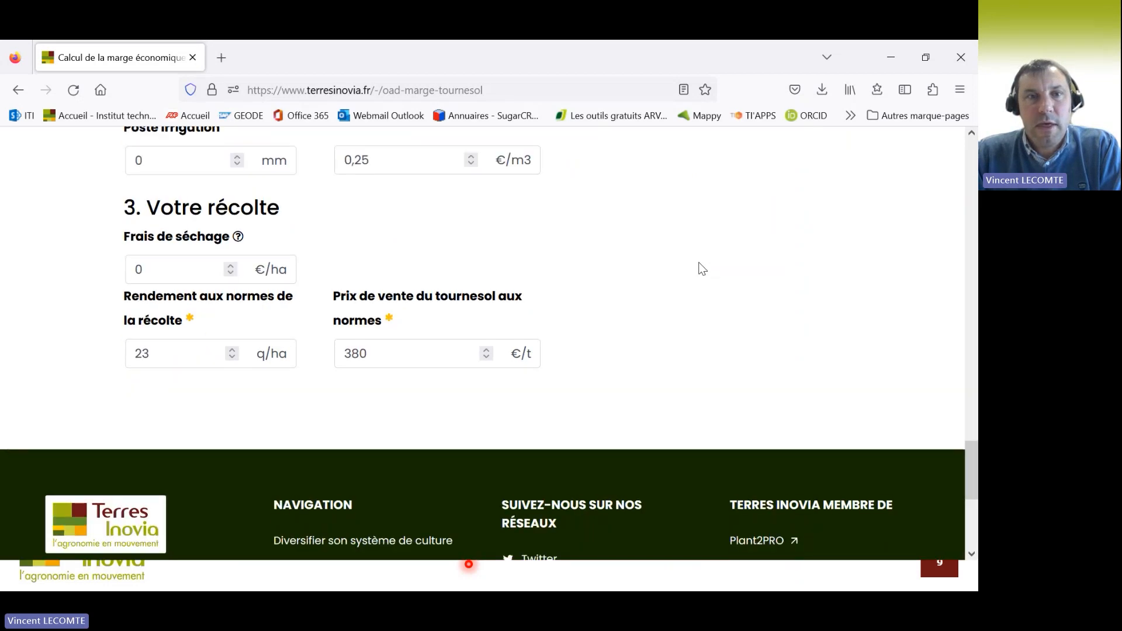
{"action": "scroll", "coordinate": [701, 269], "scroll_direction": "up", "scroll_amount": 8}
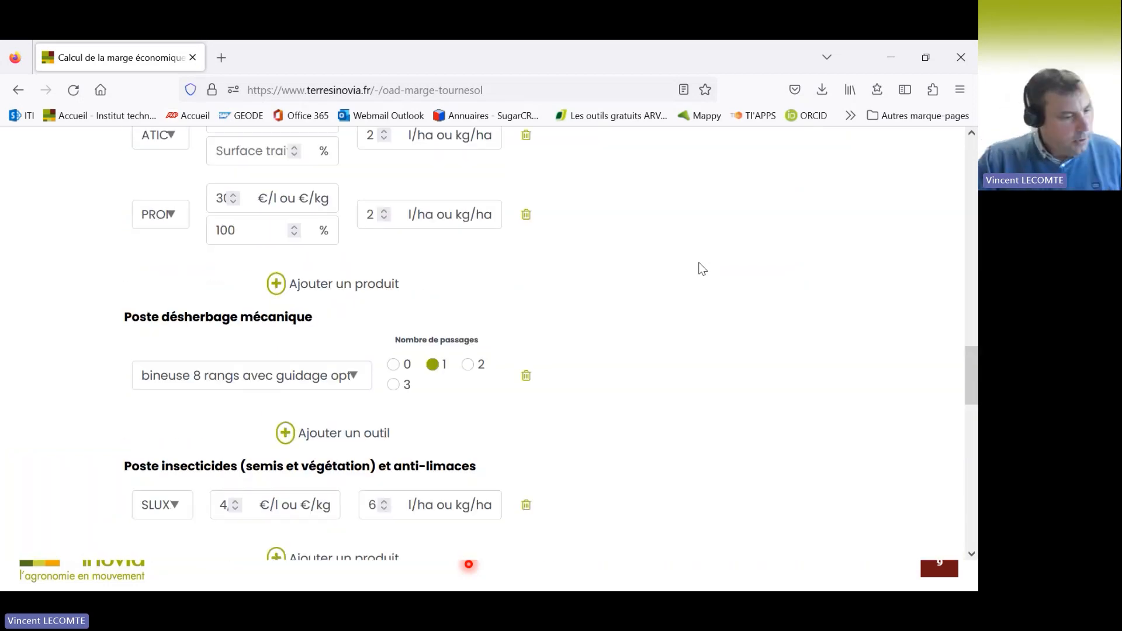
{"action": "scroll", "coordinate": [697, 296], "scroll_direction": "up", "scroll_amount": 7}
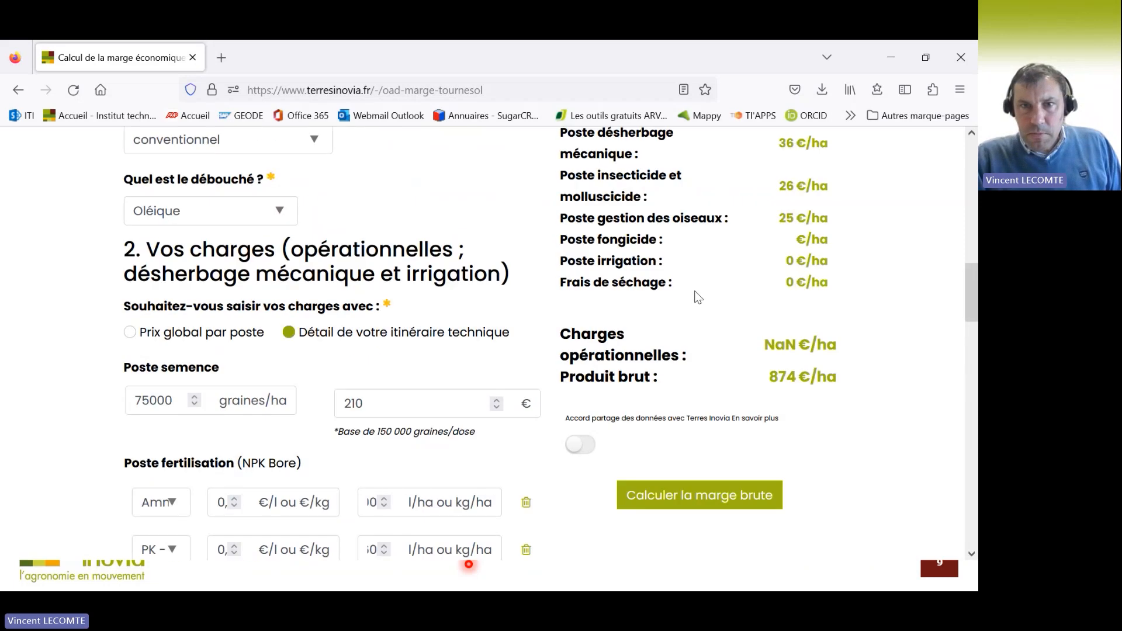
{"action": "scroll", "coordinate": [697, 297], "scroll_direction": "up", "scroll_amount": 3}
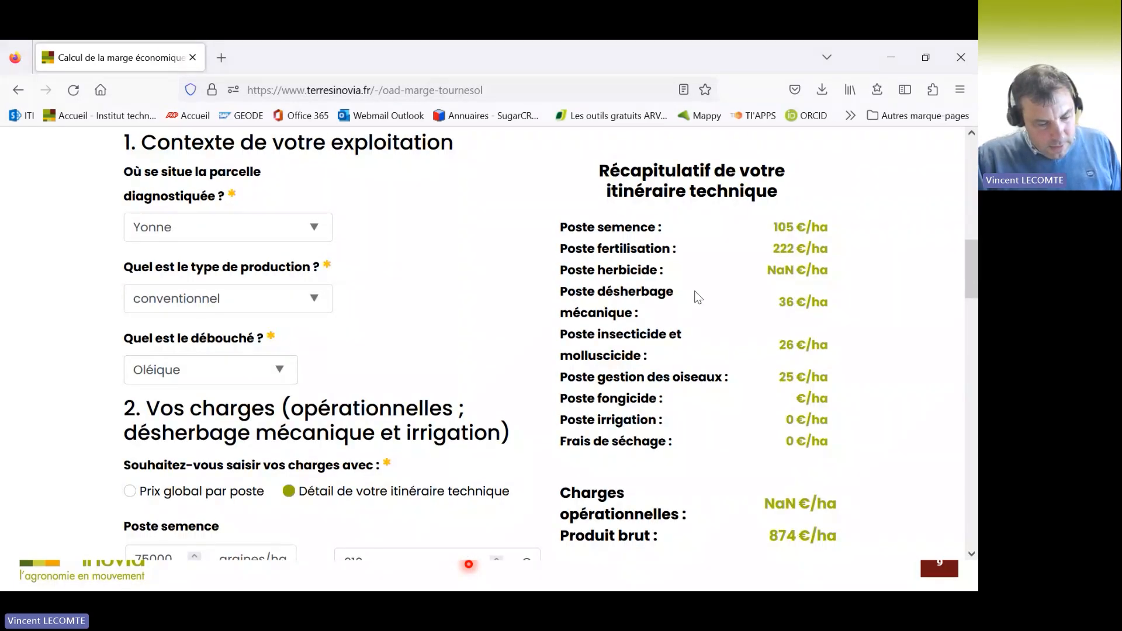
{"action": "scroll", "coordinate": [697, 297], "scroll_direction": "down", "scroll_amount": 10}
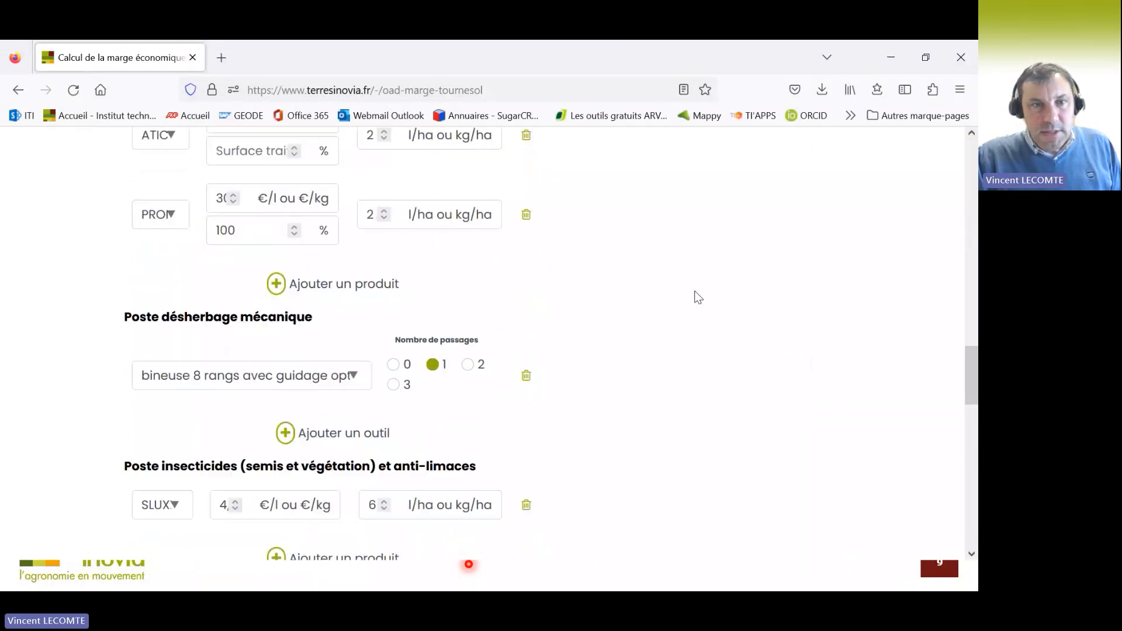
{"action": "scroll", "coordinate": [697, 297], "scroll_direction": "down", "scroll_amount": 8}
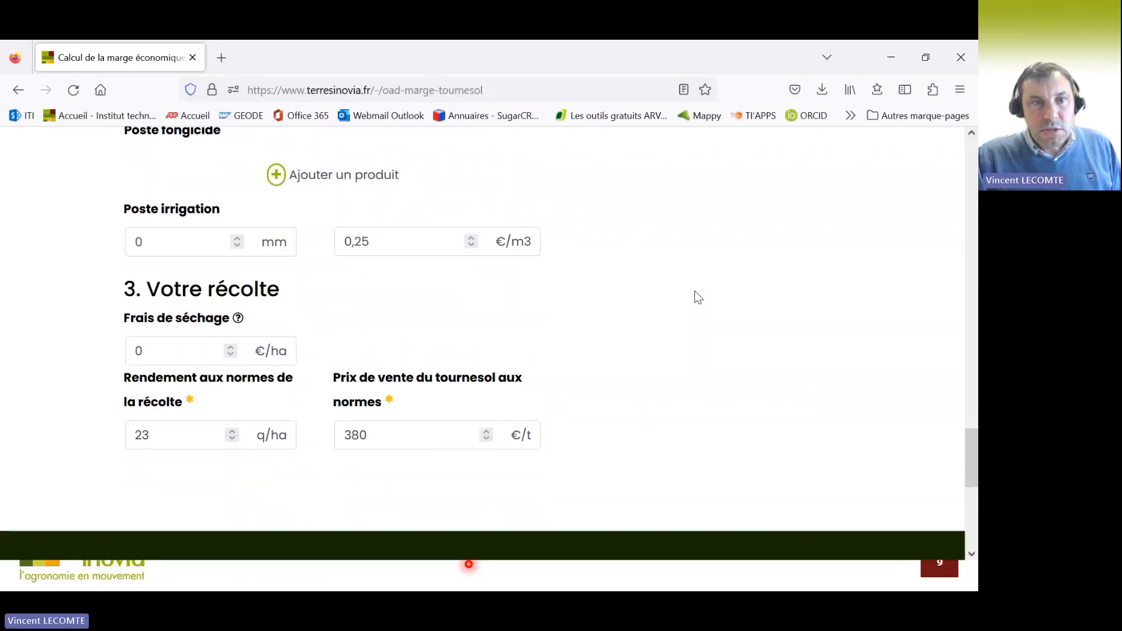
{"action": "scroll", "coordinate": [697, 297], "scroll_direction": "up", "scroll_amount": 6}
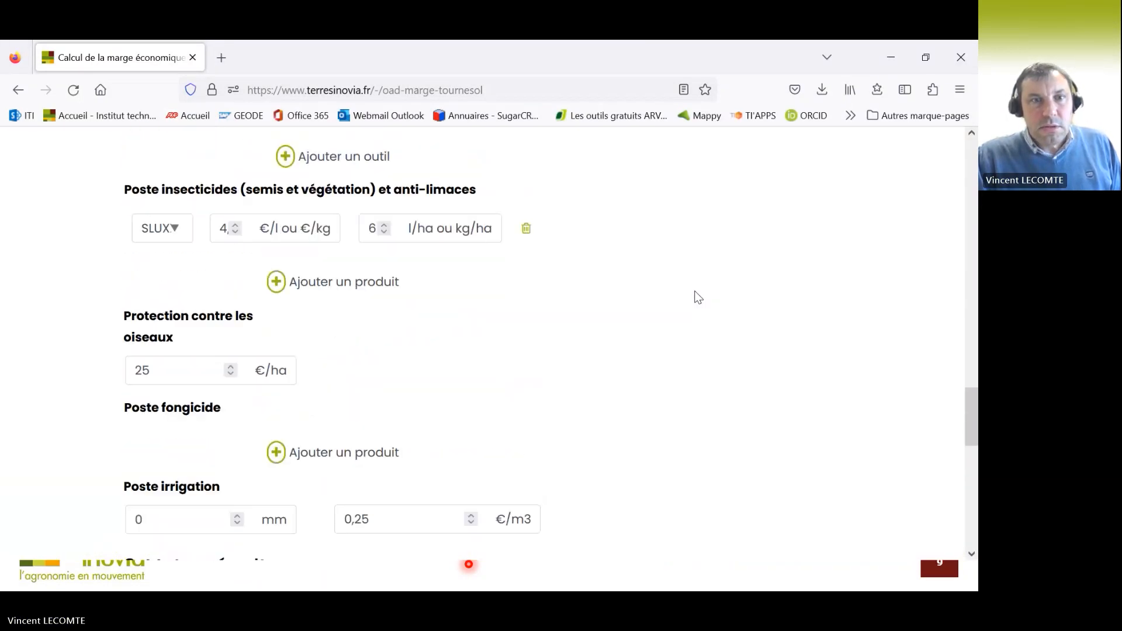
{"action": "scroll", "coordinate": [697, 297], "scroll_direction": "up", "scroll_amount": 8}
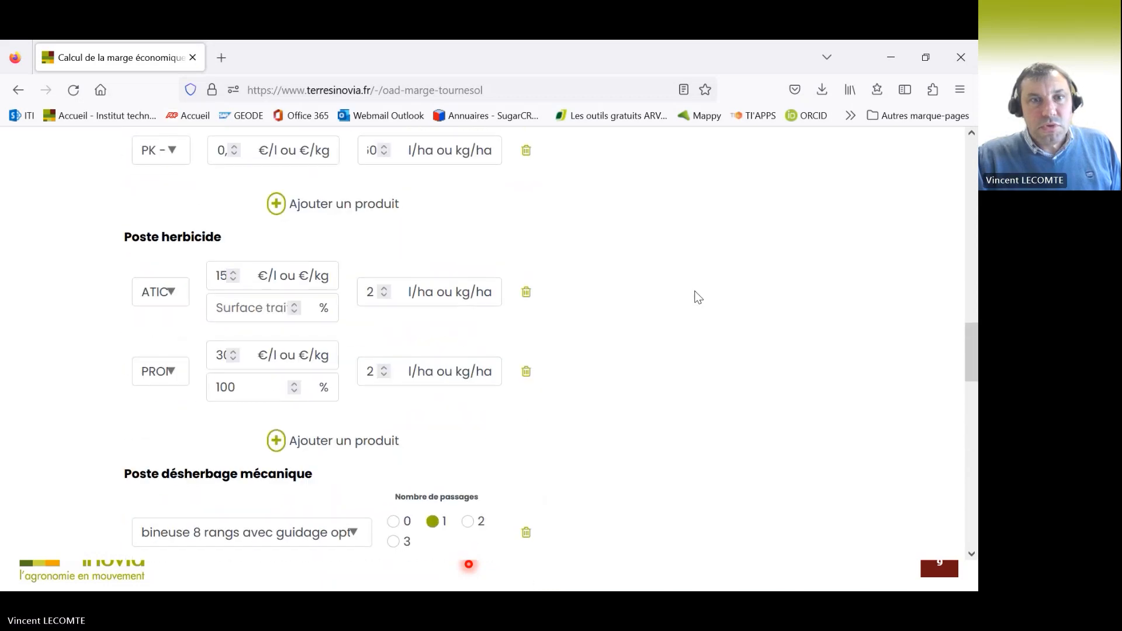
{"action": "scroll", "coordinate": [697, 297], "scroll_direction": "up", "scroll_amount": 5}
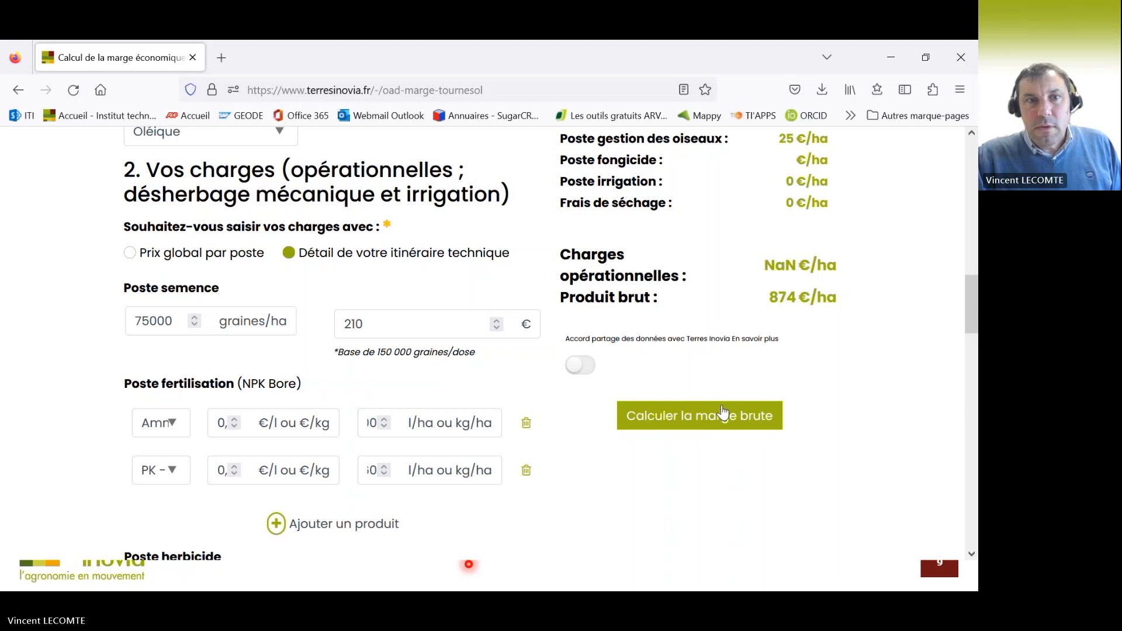
{"action": "scroll", "coordinate": [724, 409], "scroll_direction": "down", "scroll_amount": 3}
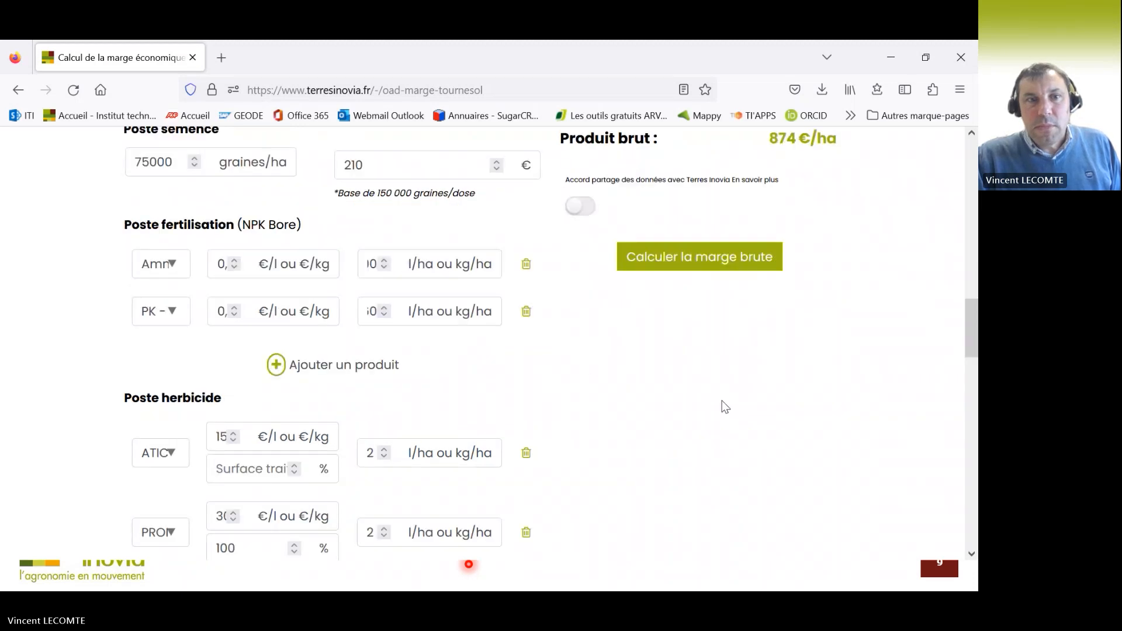
{"action": "scroll", "coordinate": [720, 401], "scroll_direction": "down", "scroll_amount": 2}
{"action": "scroll", "coordinate": [720, 400], "scroll_direction": "up", "scroll_amount": 3}
{"action": "scroll", "coordinate": [723, 401], "scroll_direction": "up", "scroll_amount": 4}
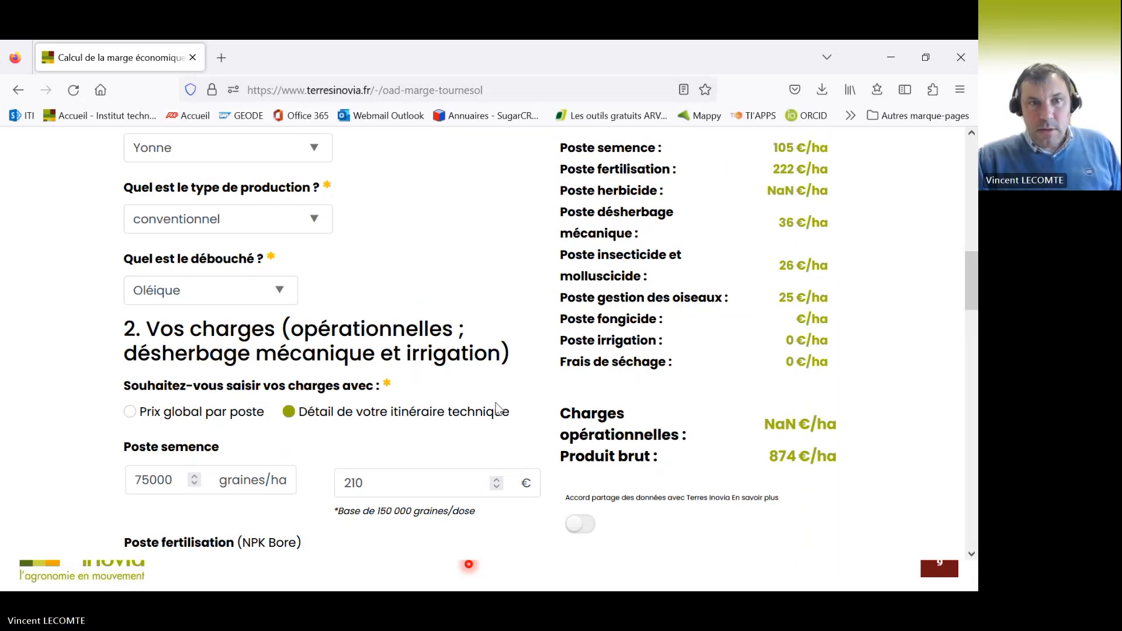
{"action": "scroll", "coordinate": [532, 391], "scroll_direction": "up", "scroll_amount": 1}
{"action": "scroll", "coordinate": [497, 388], "scroll_direction": "down", "scroll_amount": 4}
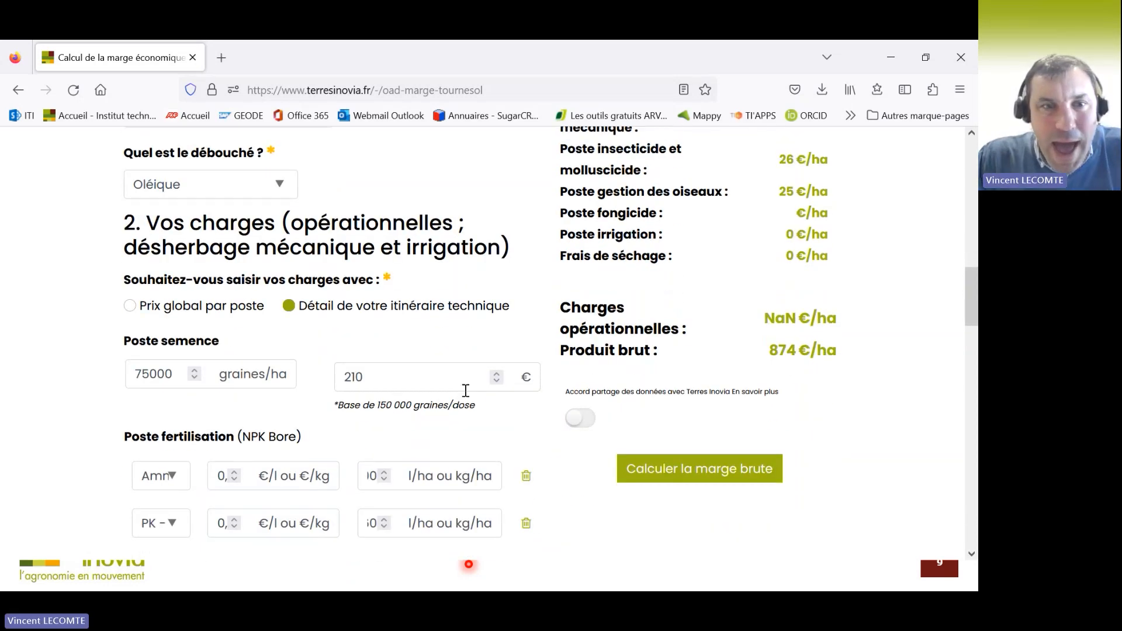
Step: Set the treated surface of the first product under Poste herbicide to 100 % and calculate the gross margin
{"action": "scroll", "coordinate": [373, 456], "scroll_direction": "down", "scroll_amount": 4}
{"action": "left_click", "coordinate": [267, 395]}
{"action": "type", "text": "100"}
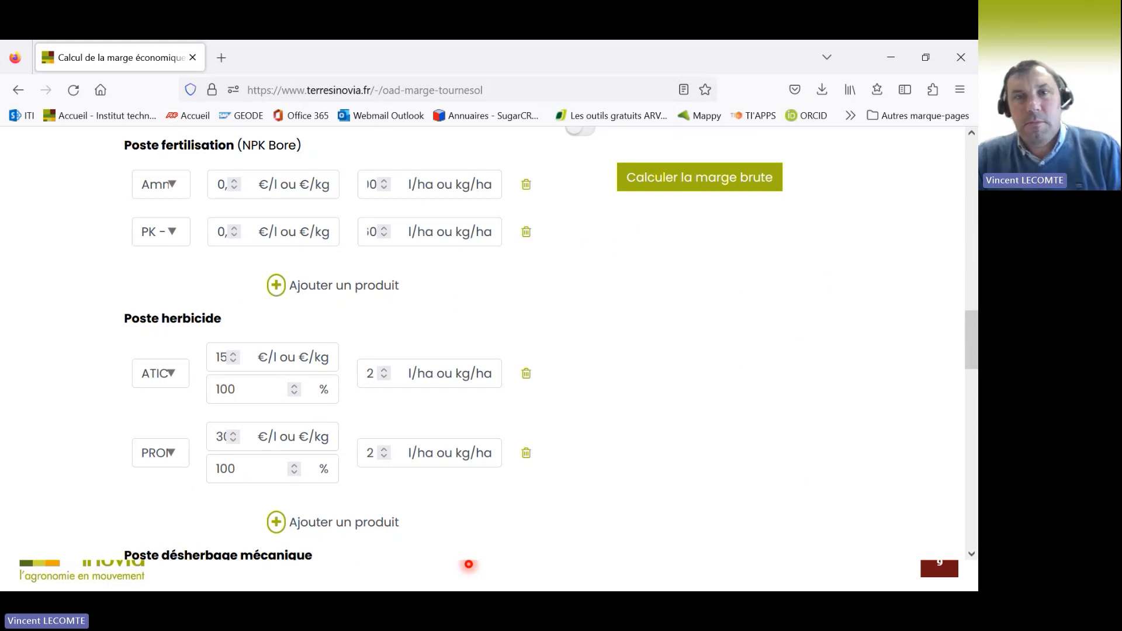
{"action": "left_click", "coordinate": [711, 183]}
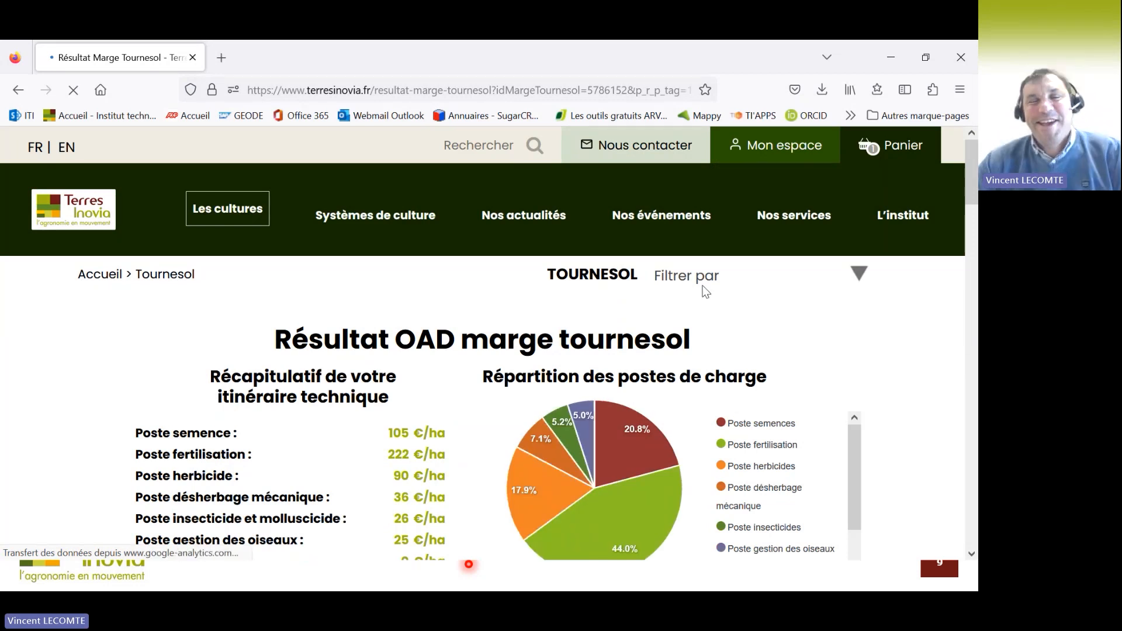
Step: Examine the result page's cost summary, the pie chart of cost items with its legend, and the estimated gross margin
{"action": "scroll", "coordinate": [644, 549], "scroll_direction": "down", "scroll_amount": 2}
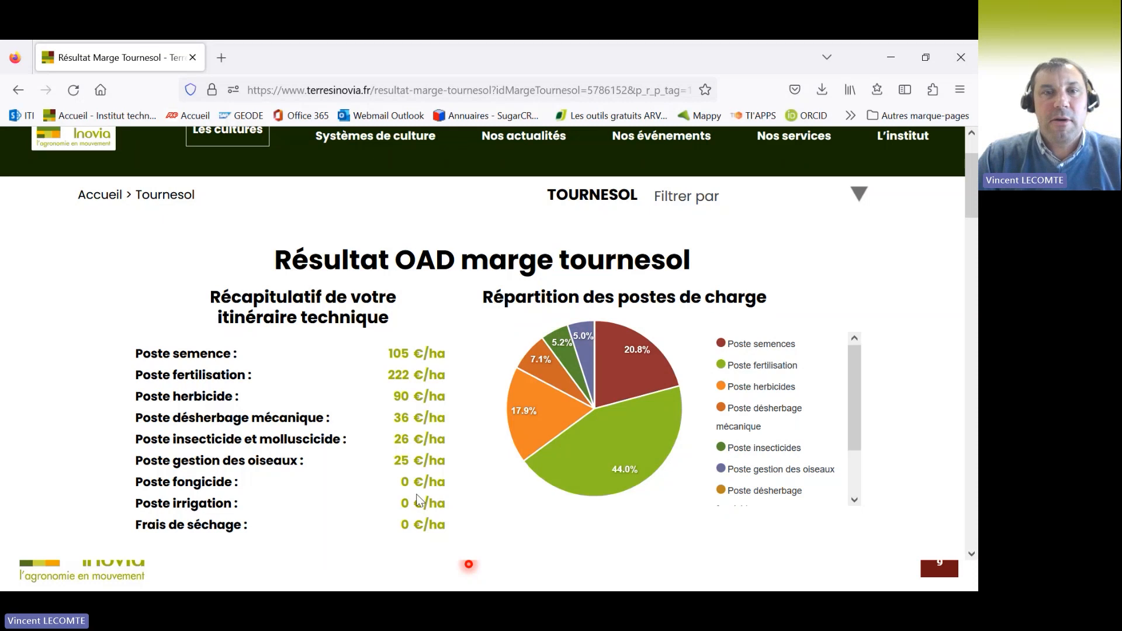
{"action": "mouse_move", "coordinate": [661, 450]}
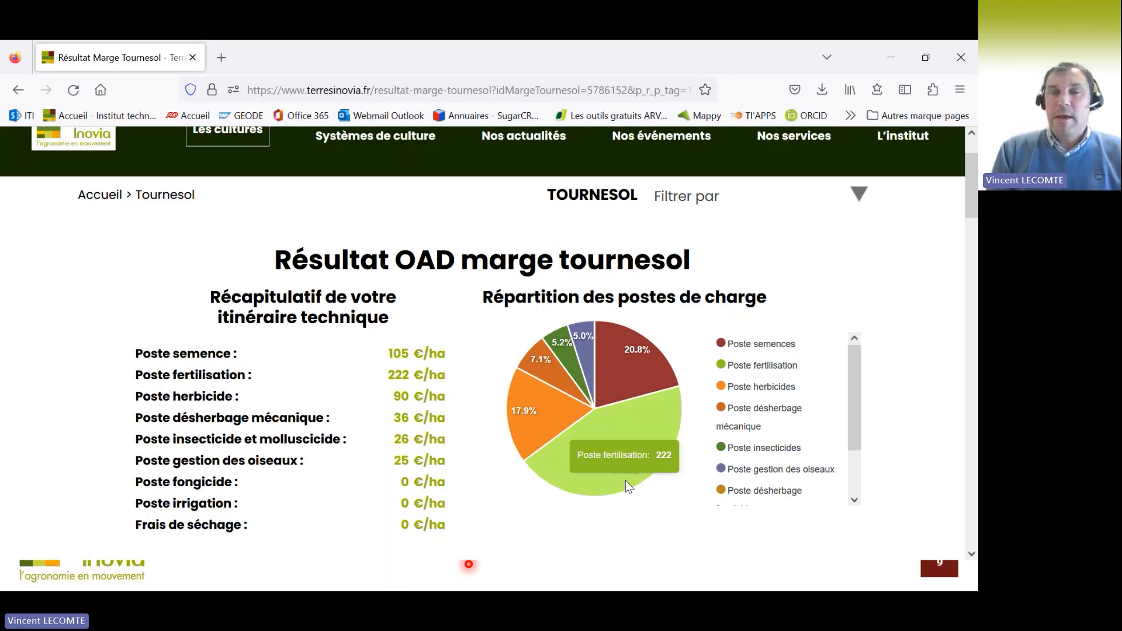
{"action": "mouse_move", "coordinate": [661, 376]}
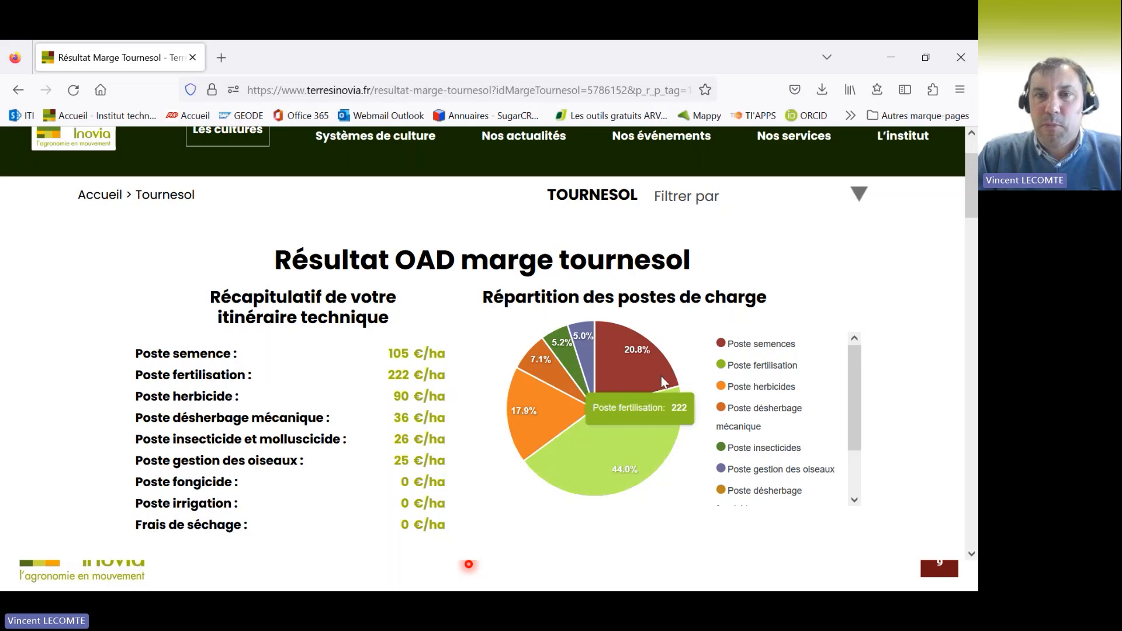
{"action": "mouse_move", "coordinate": [590, 412]}
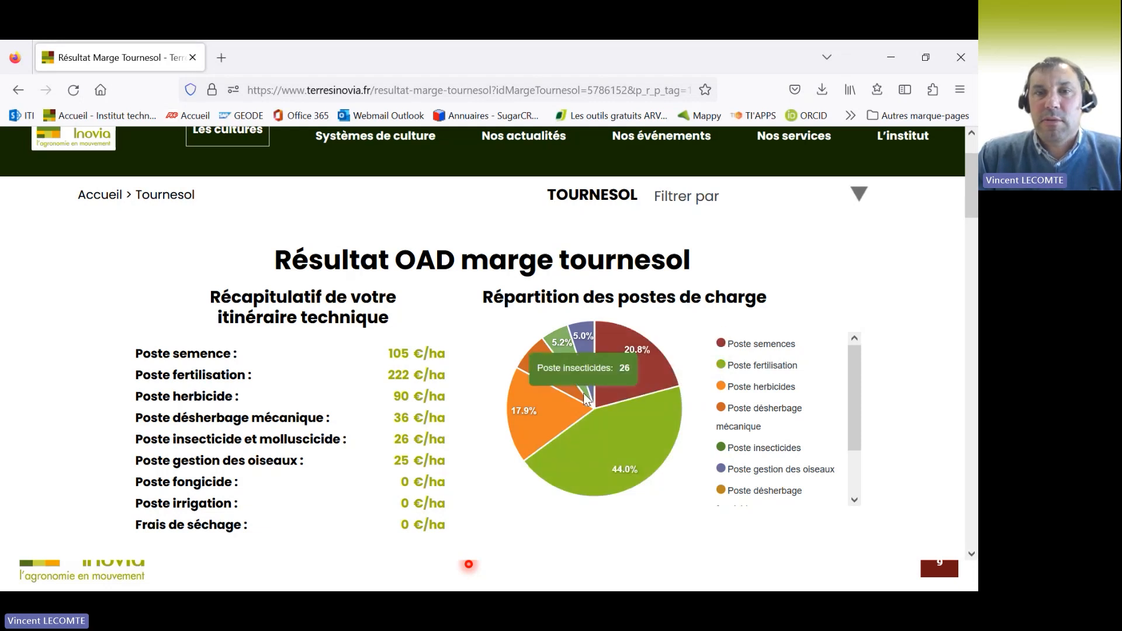
{"action": "mouse_move", "coordinate": [588, 391]}
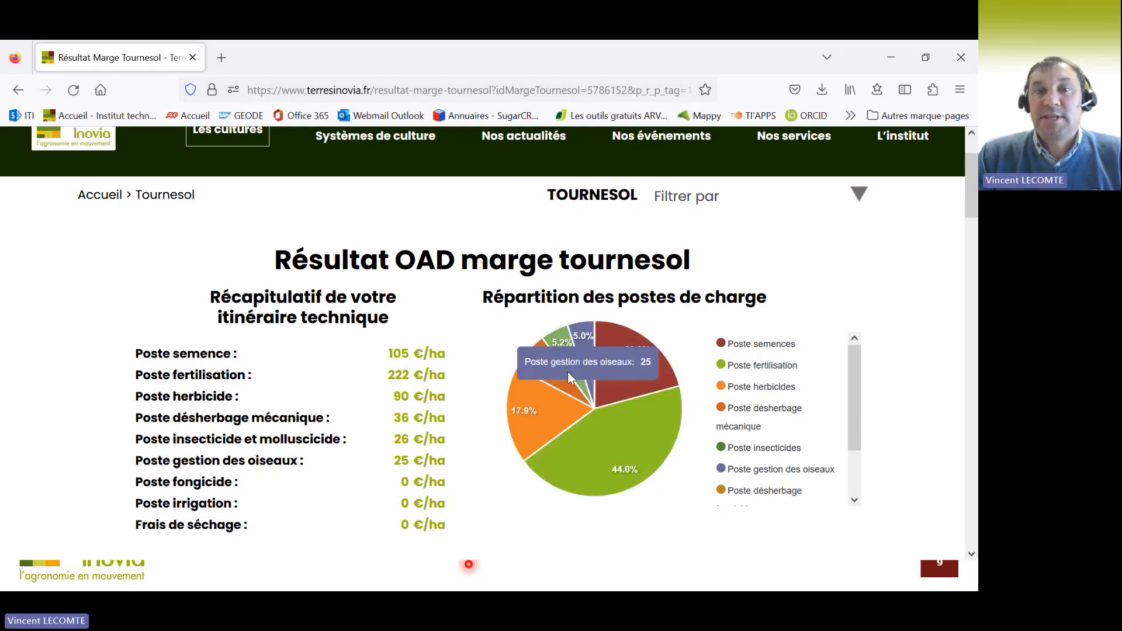
{"action": "mouse_move", "coordinate": [608, 360]}
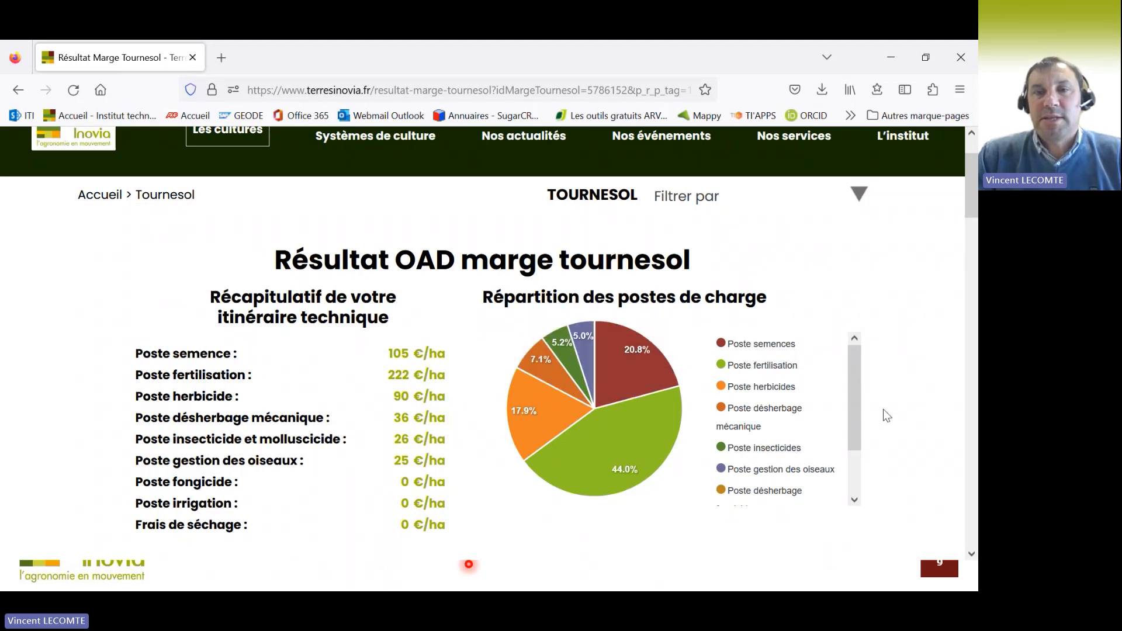
{"action": "left_click_drag", "start_coordinate": [861, 391], "coordinate": [864, 422]}
{"action": "scroll", "coordinate": [863, 421], "scroll_direction": "down", "scroll_amount": 4}
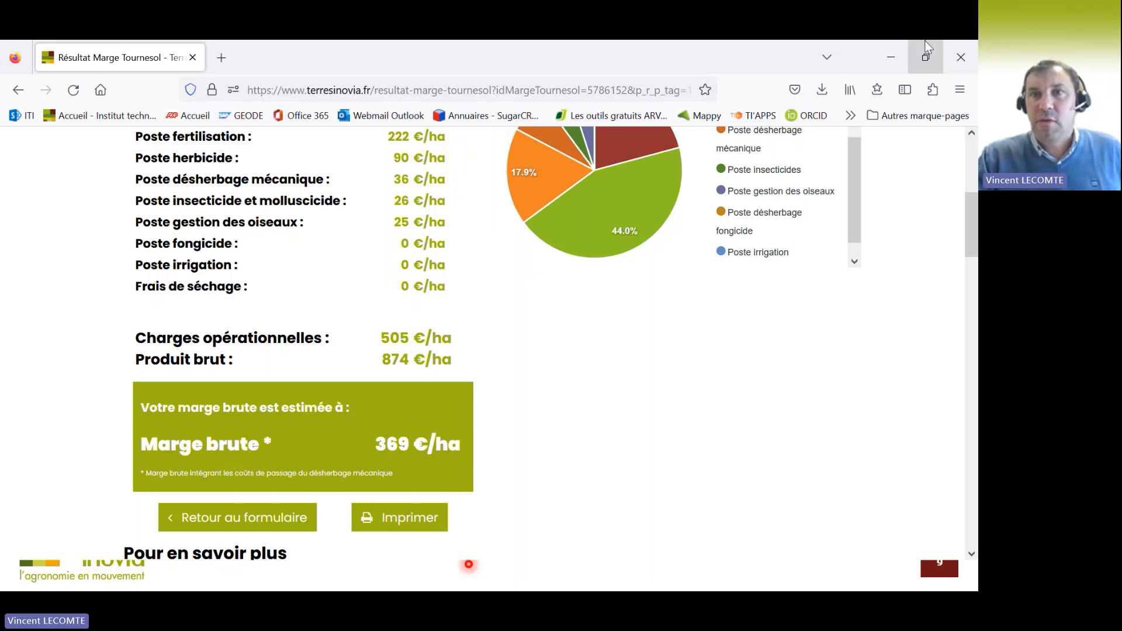
Step: Minimise the browser window and return to the "Démonstration en ligne" slide of the presentation
{"action": "left_click", "coordinate": [894, 55]}
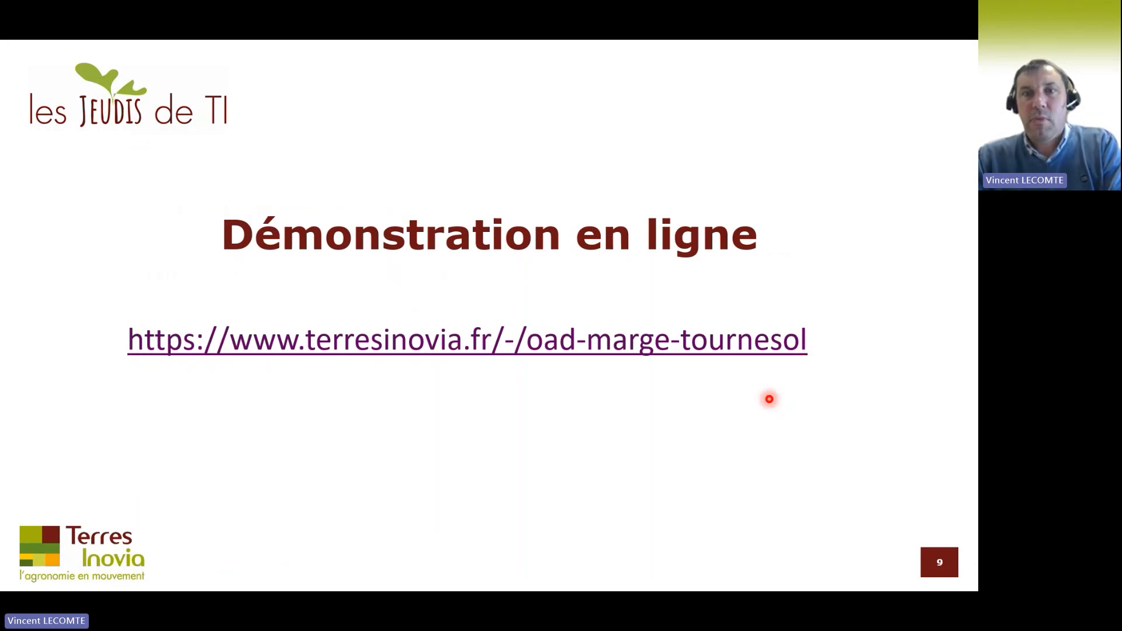
{"action": "key", "text": "Right"}
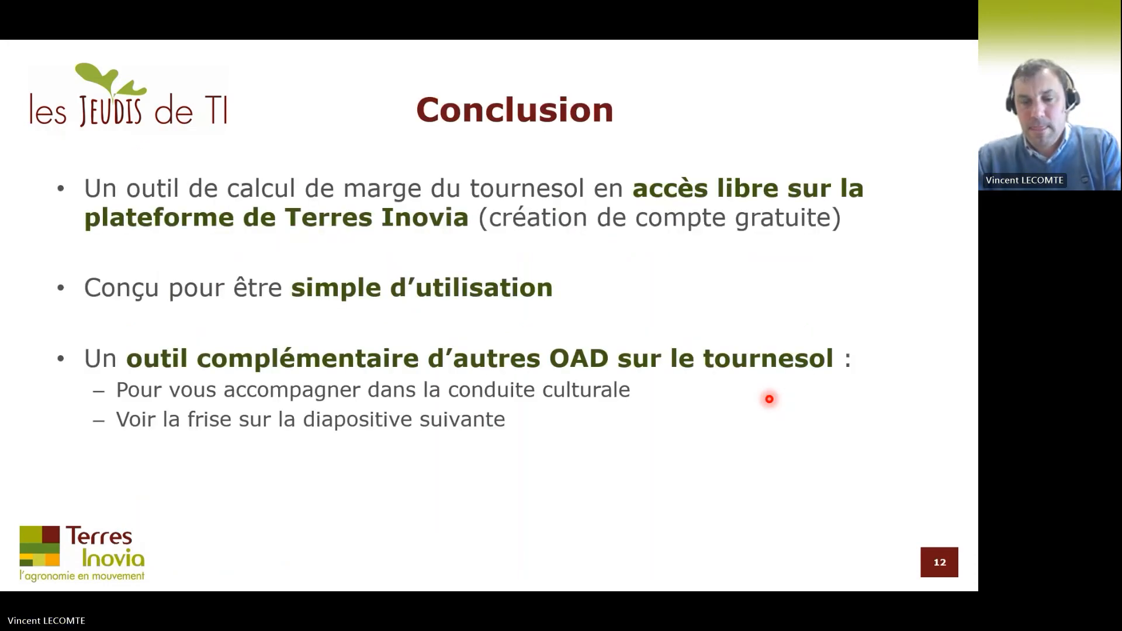
{"action": "key", "text": "Left"}
{"action": "key", "text": "Left"}
{"action": "key", "text": "Right"}
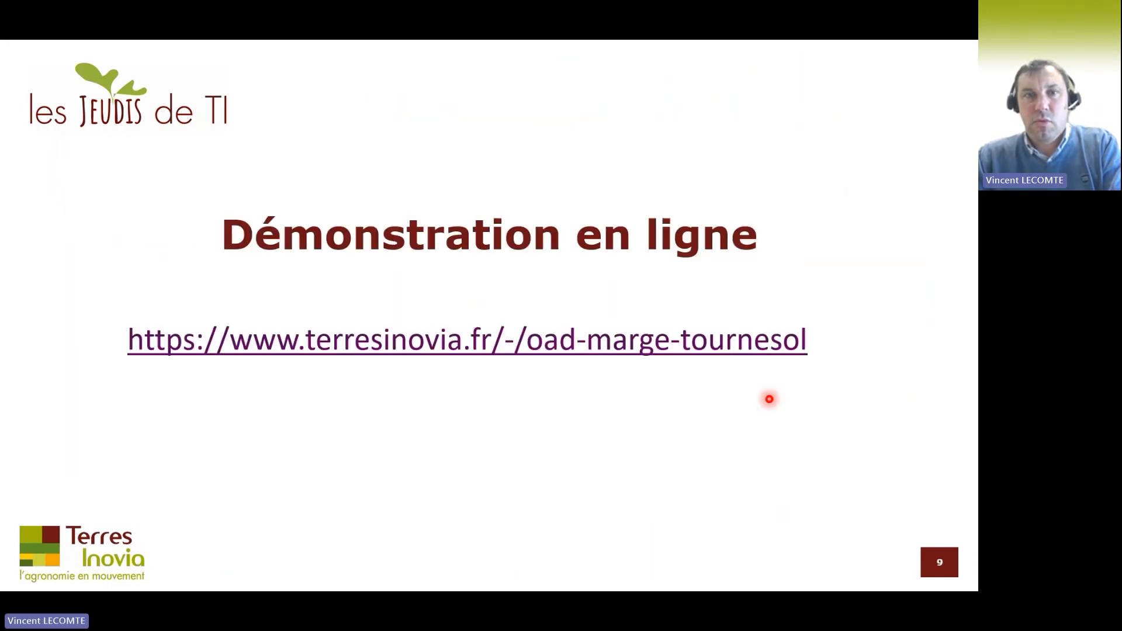